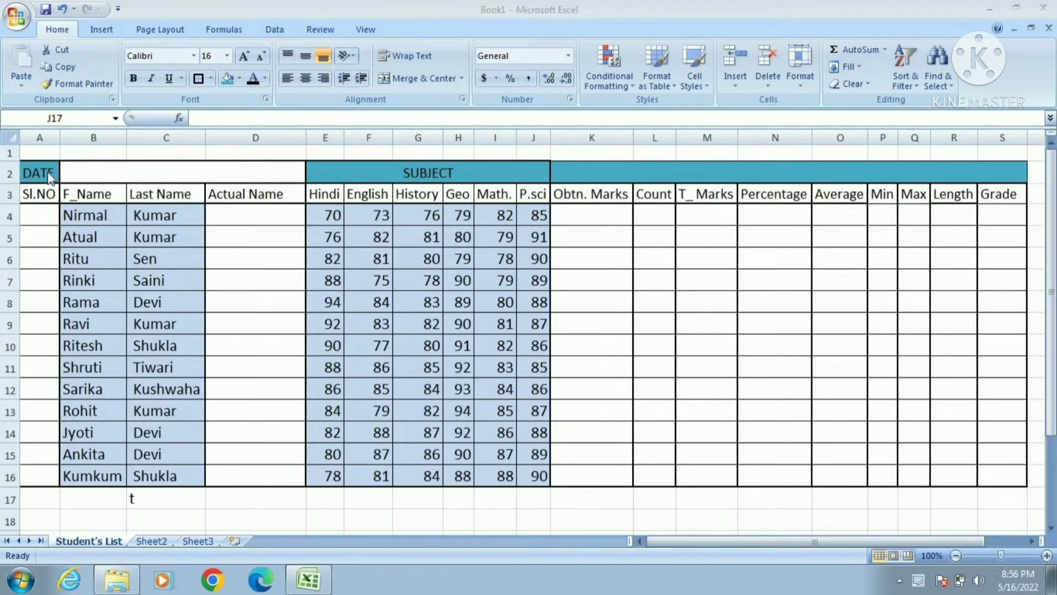
Review the overall layout of the student marks table, including its date row and SUBJECT header
{"action": "left_click", "coordinate": [47, 172]}
{"action": "left_click", "coordinate": [47, 172]}
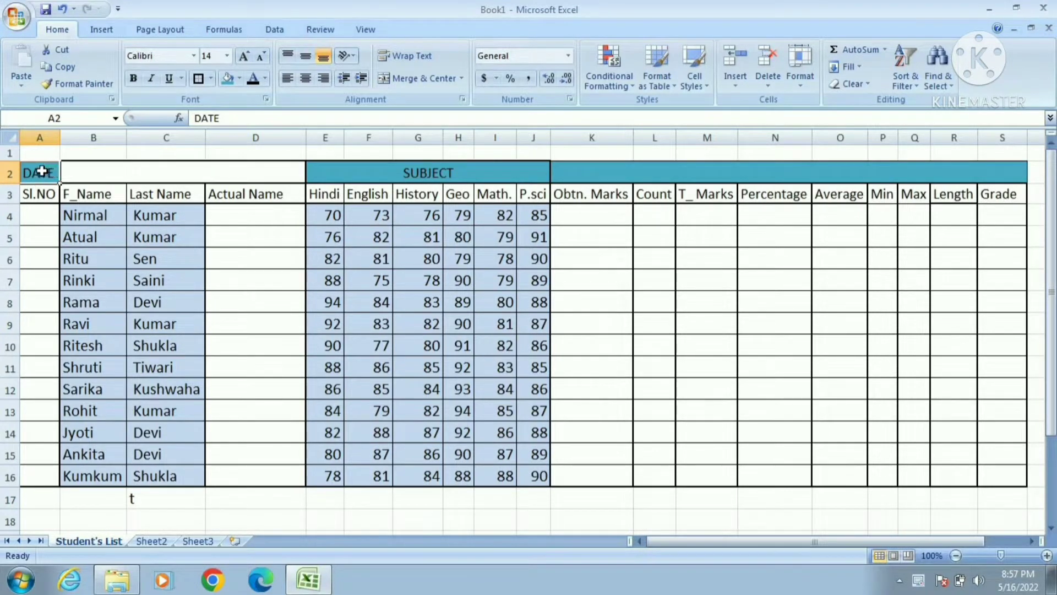
{"action": "left_click_drag", "start_coordinate": [42, 172], "coordinate": [1005, 474]}
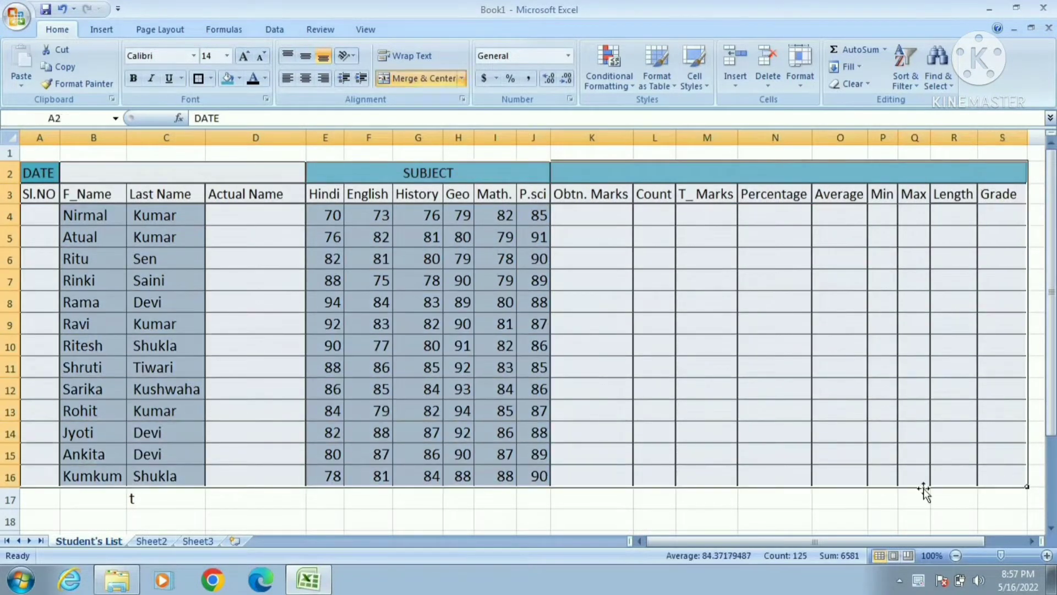
{"action": "left_click", "coordinate": [500, 517]}
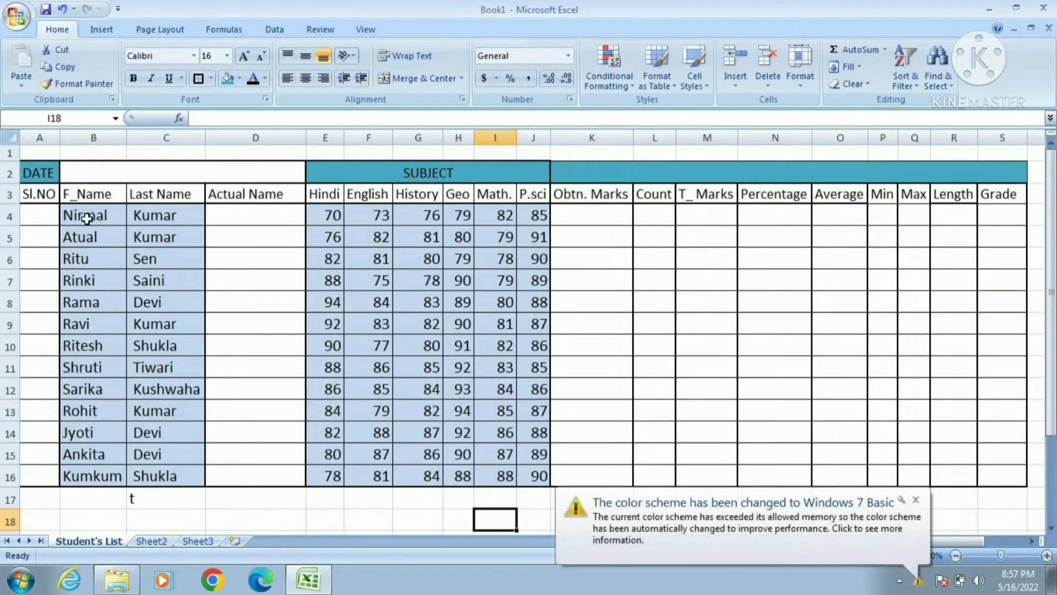
{"action": "left_click", "coordinate": [46, 167]}
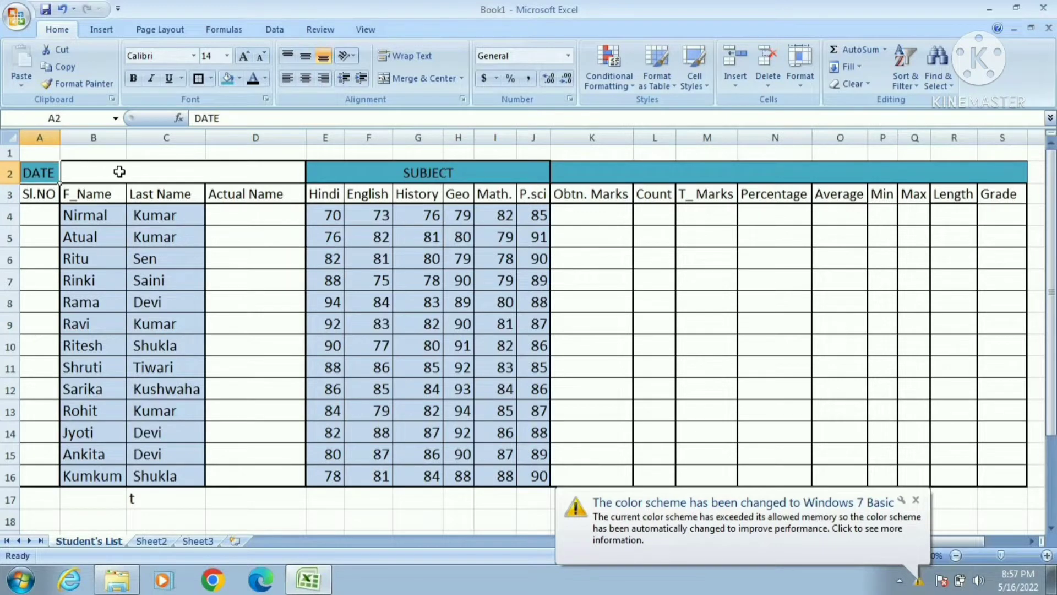
{"action": "left_click", "coordinate": [119, 172]}
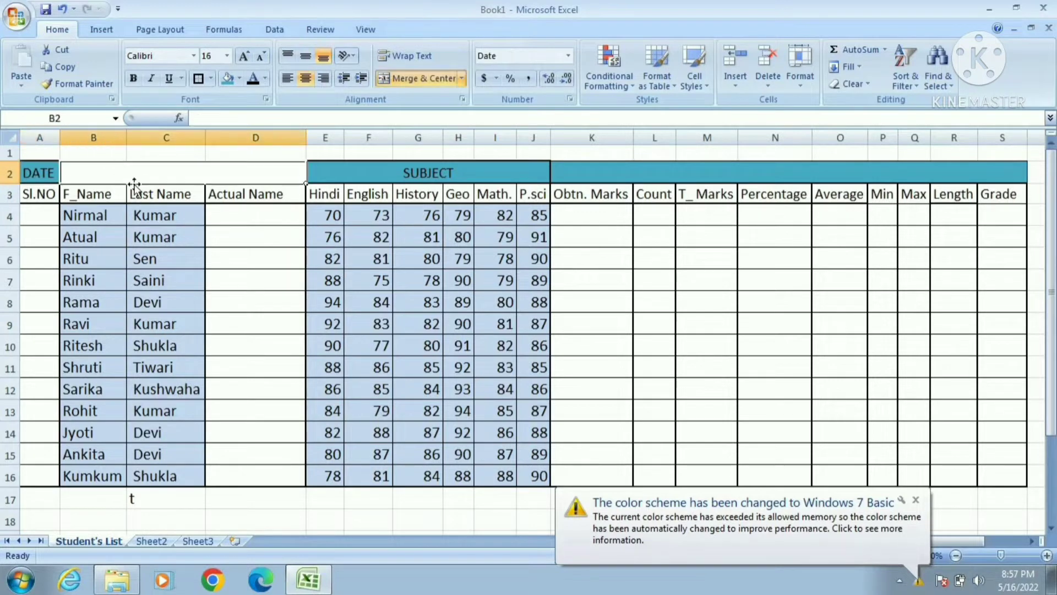
{"action": "left_click", "coordinate": [376, 169]}
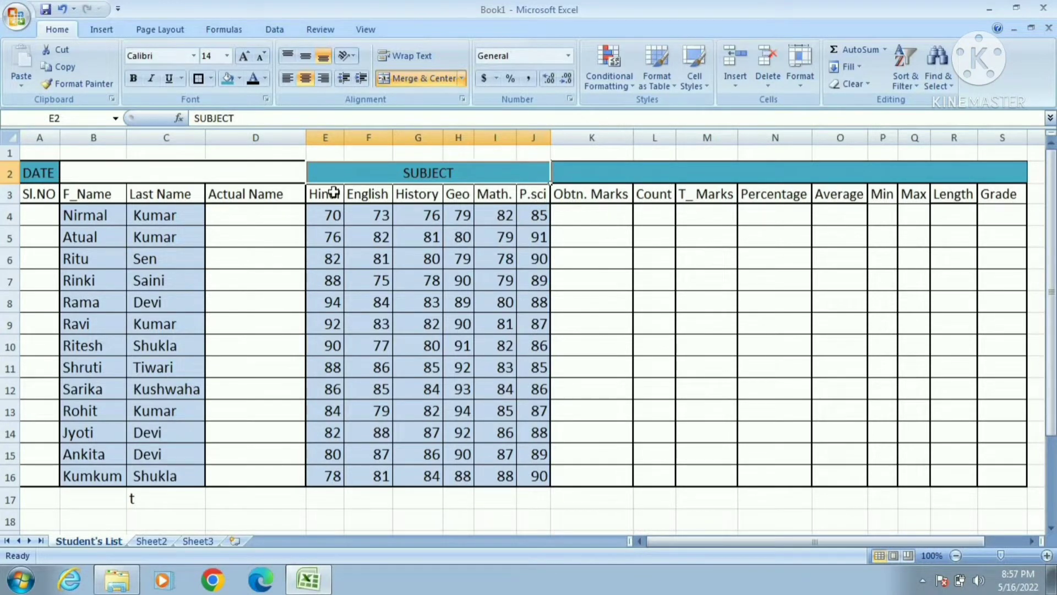
Examine the serial number, first name, last name and Actual Name columns and their student entries
{"action": "left_click", "coordinate": [77, 207]}
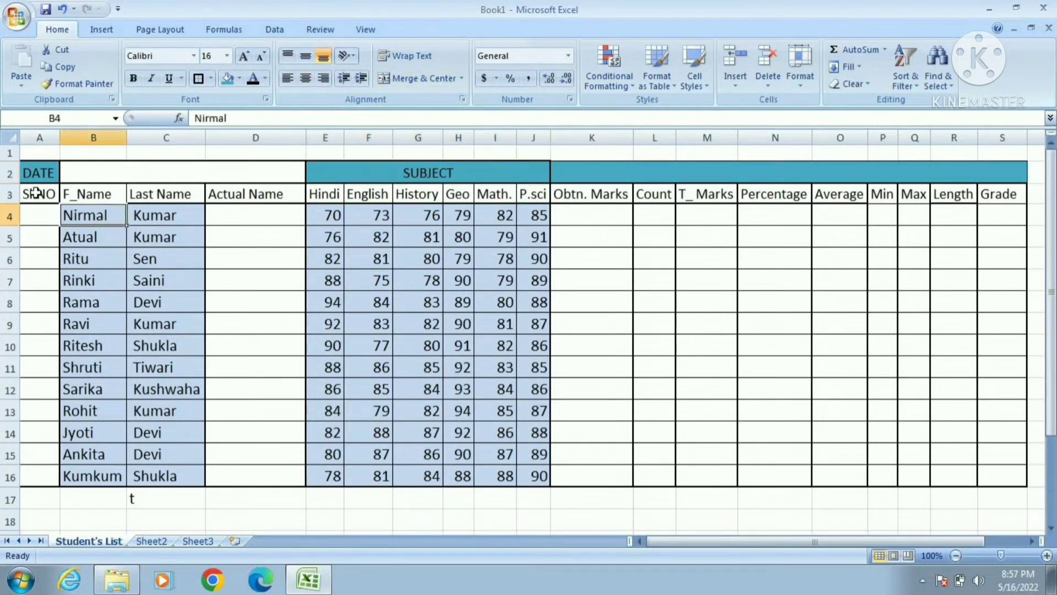
{"action": "left_click", "coordinate": [36, 193]}
{"action": "left_click", "coordinate": [91, 193]}
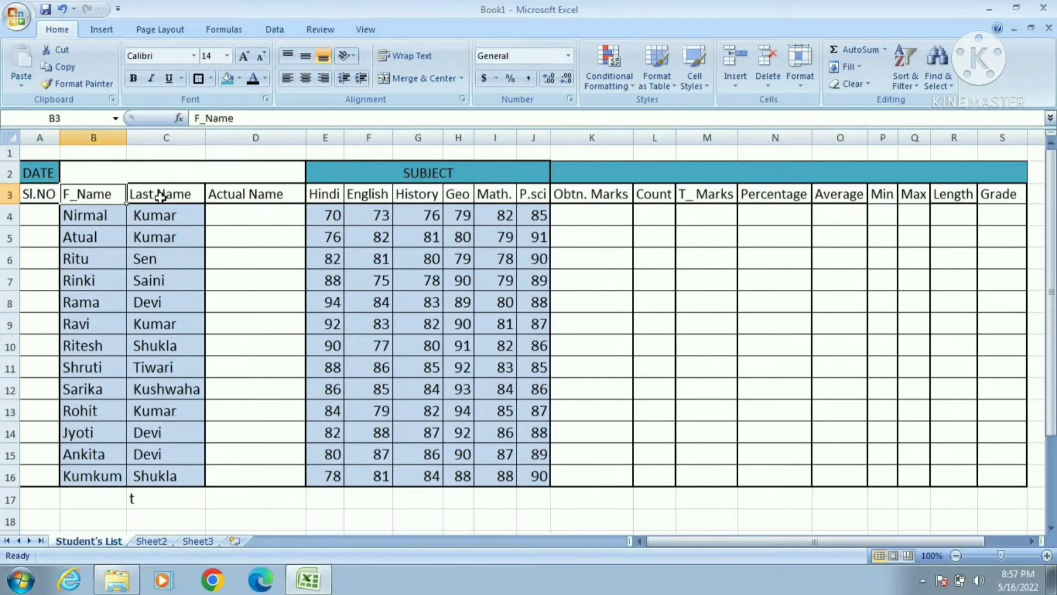
{"action": "left_click", "coordinate": [160, 196]}
{"action": "left_click_drag", "start_coordinate": [106, 209], "coordinate": [102, 461]}
{"action": "left_click_drag", "start_coordinate": [153, 212], "coordinate": [175, 474]}
{"action": "left_click", "coordinate": [262, 212]}
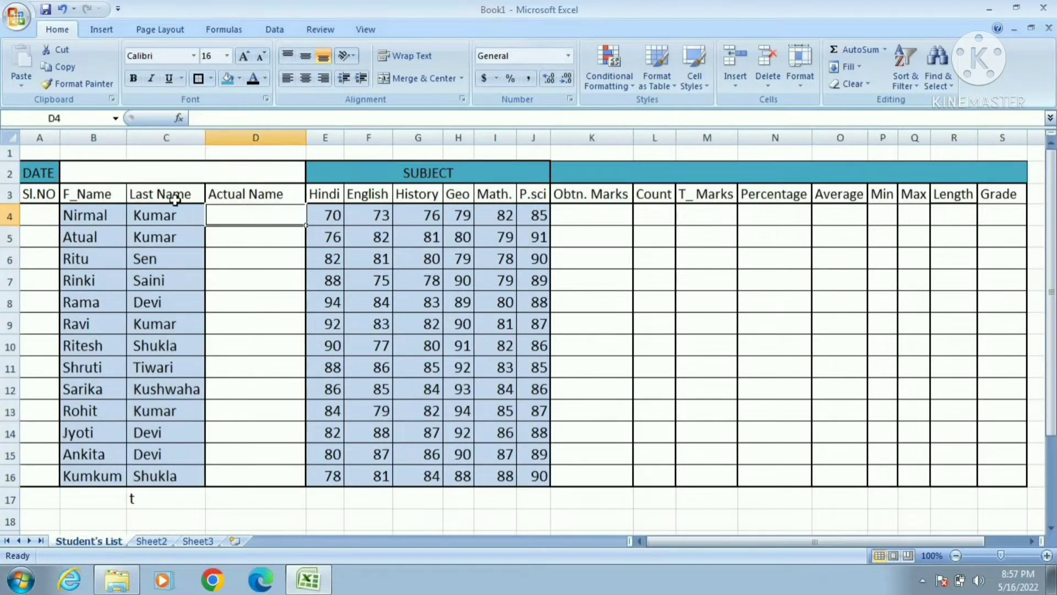
{"action": "left_click", "coordinate": [92, 215]}
{"action": "left_click", "coordinate": [168, 213]}
{"action": "left_click", "coordinate": [248, 214]}
{"action": "left_click", "coordinate": [44, 213]}
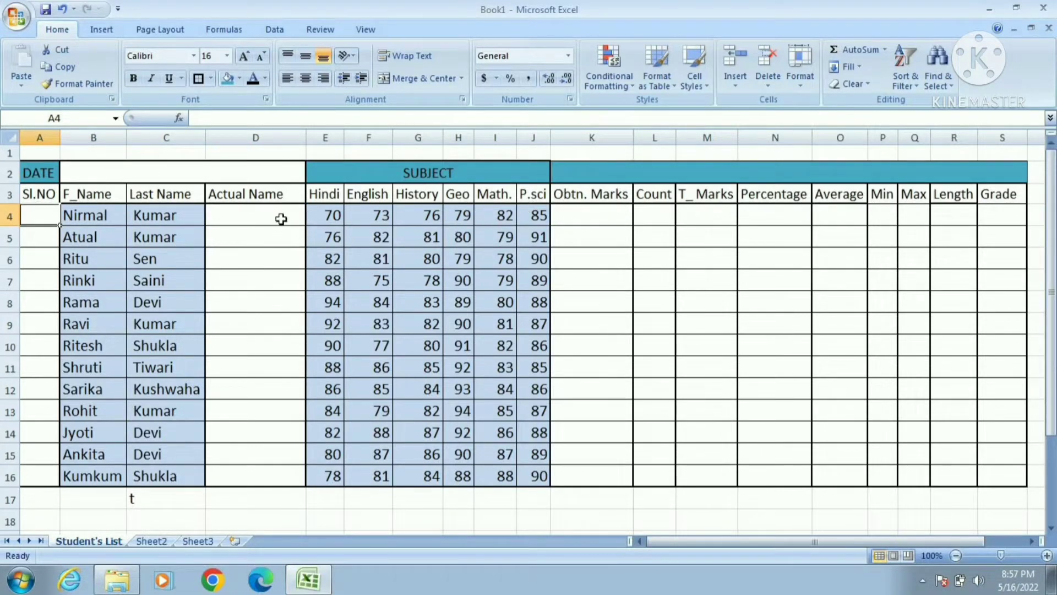
Examine the Obtn. Marks and Count columns against the six subject marks in row 4
{"action": "left_click", "coordinate": [582, 213]}
{"action": "left_click", "coordinate": [593, 194]}
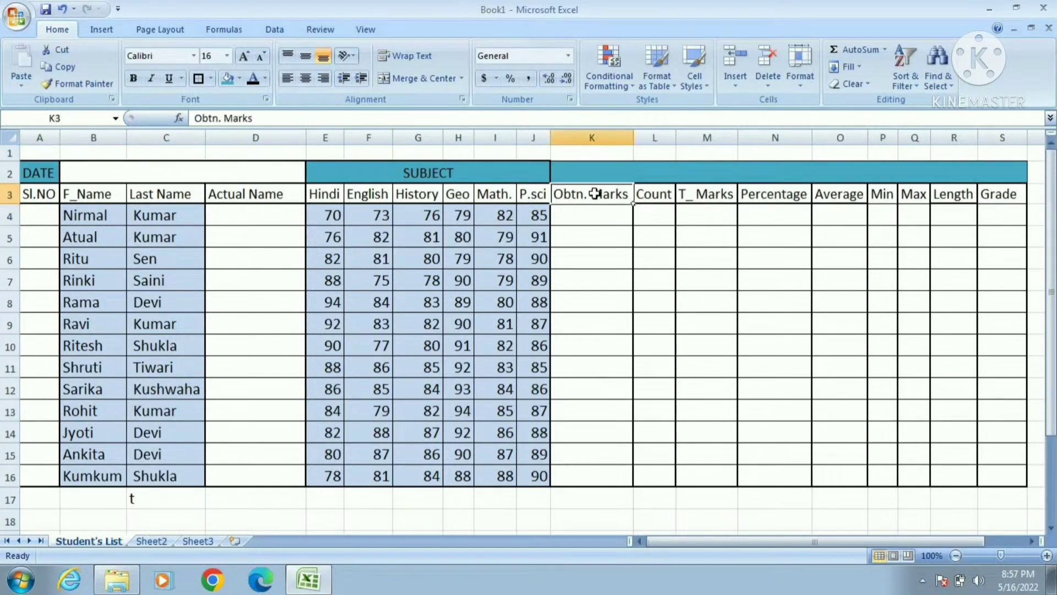
{"action": "left_click", "coordinate": [589, 210]}
{"action": "left_click_drag", "start_coordinate": [330, 215], "coordinate": [540, 216]}
{"action": "left_click", "coordinate": [589, 215]}
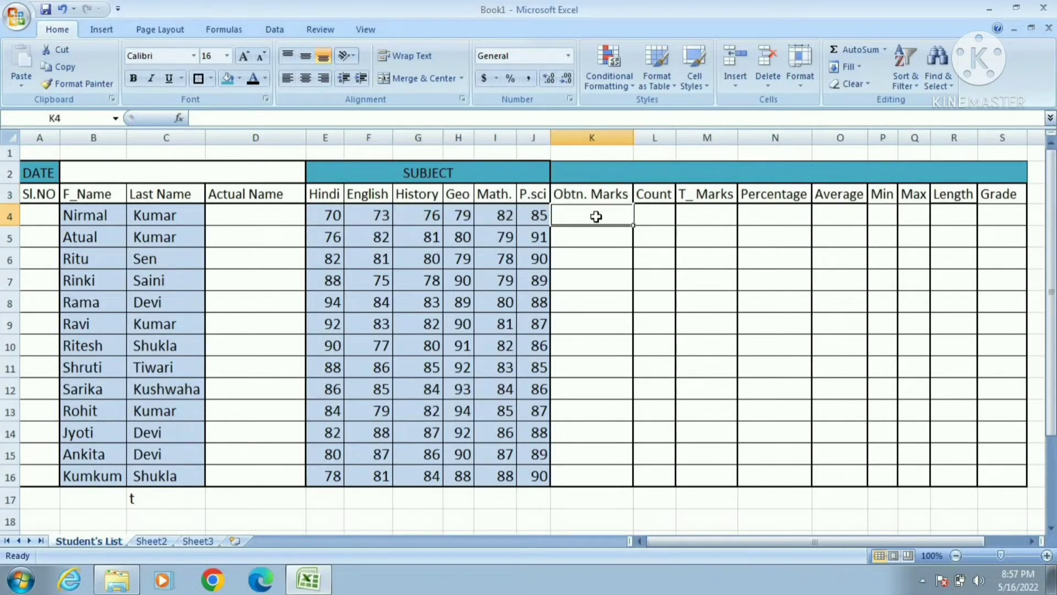
{"action": "left_click", "coordinate": [655, 214]}
{"action": "left_click_drag", "start_coordinate": [330, 220], "coordinate": [540, 216]}
{"action": "left_click", "coordinate": [658, 212]}
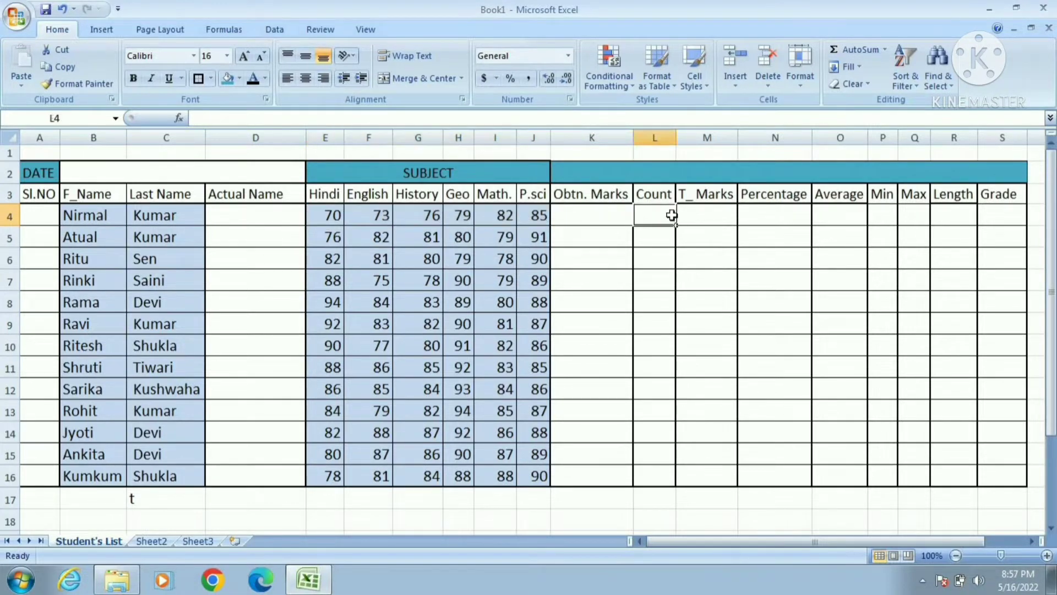
Examine the empty result columns from T_ Marks through Percentage, Average, Min, Max, Length and Grade
{"action": "left_click", "coordinate": [713, 214]}
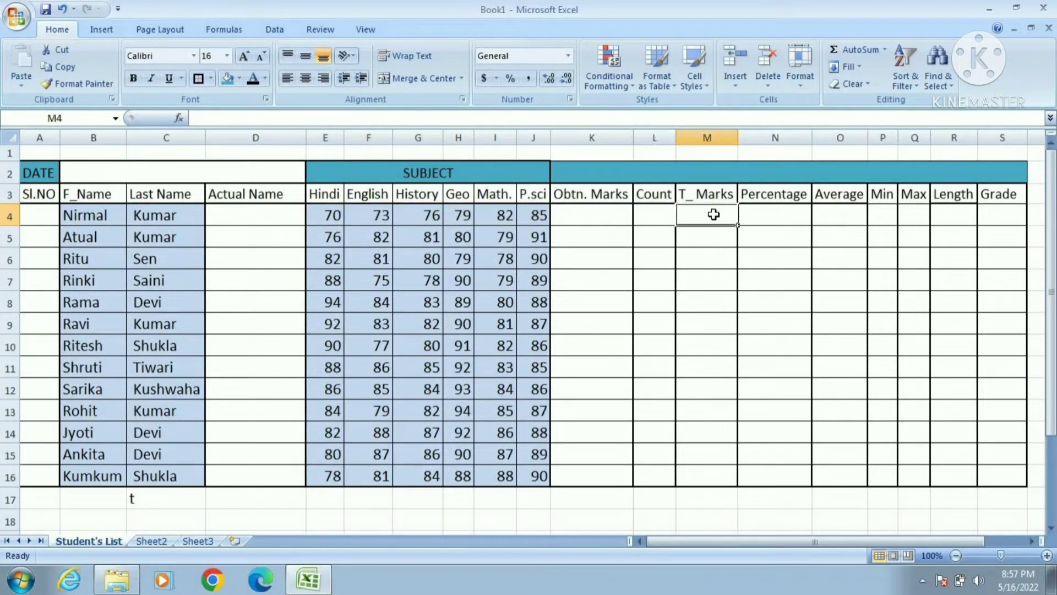
{"action": "left_click", "coordinate": [771, 214]}
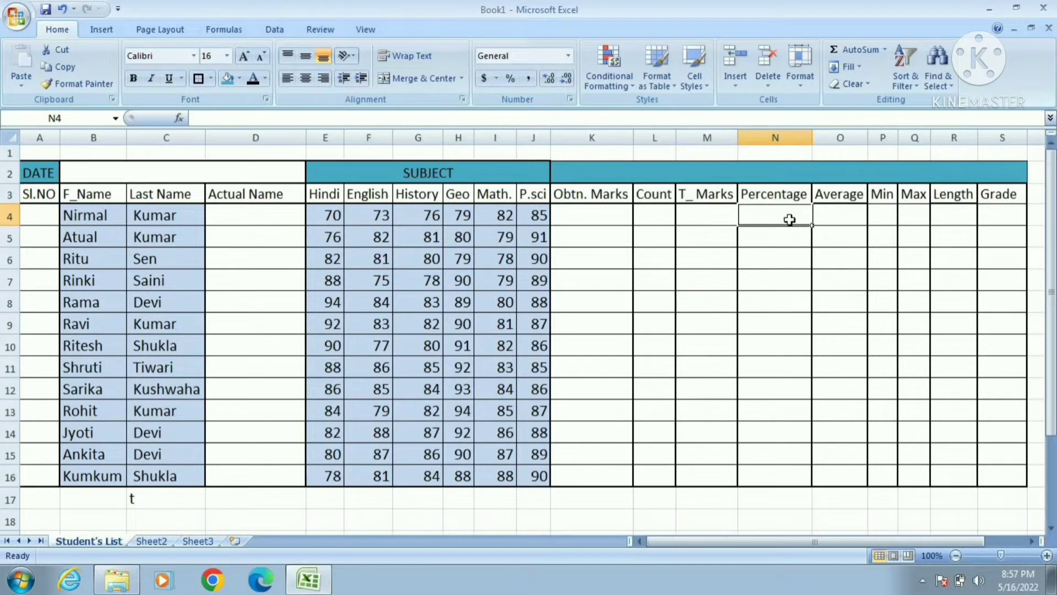
{"action": "left_click", "coordinate": [838, 213]}
{"action": "left_click", "coordinate": [883, 208]}
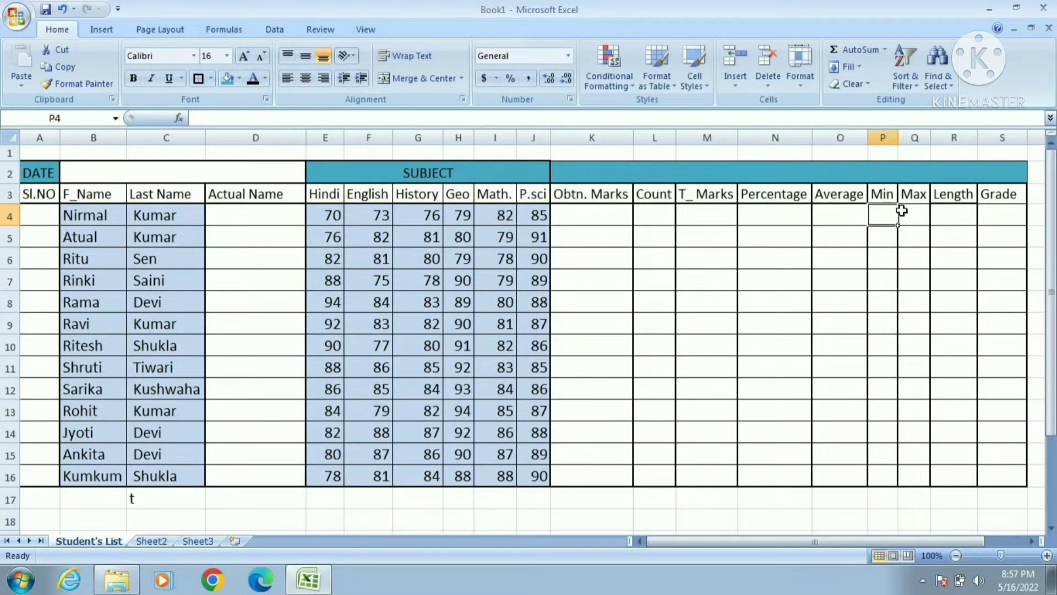
{"action": "left_click", "coordinate": [911, 212]}
{"action": "left_click", "coordinate": [956, 214]}
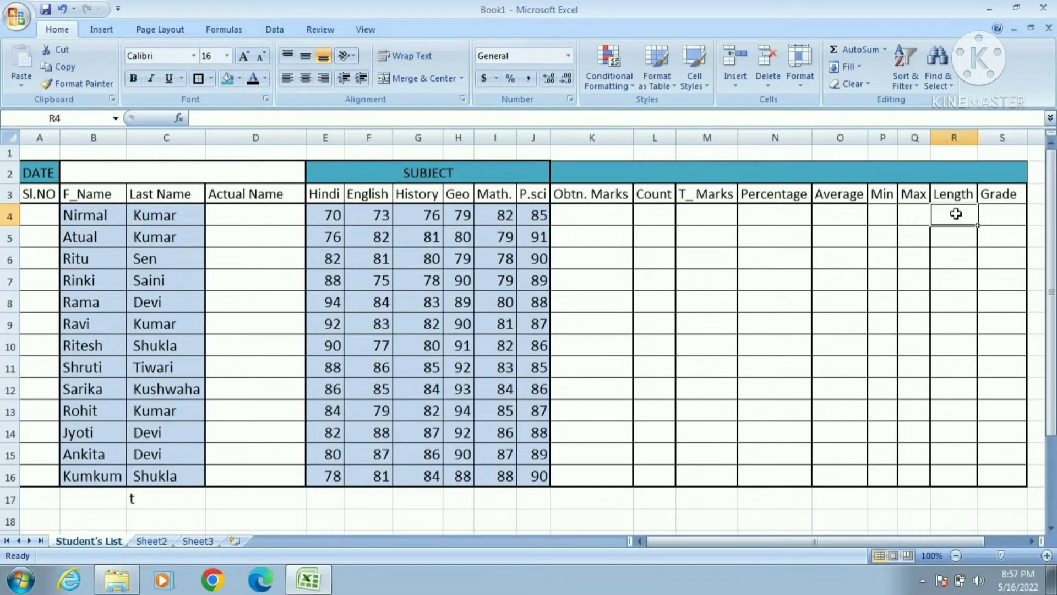
{"action": "left_click", "coordinate": [248, 214]}
{"action": "left_click", "coordinate": [953, 216]}
{"action": "left_click", "coordinate": [1002, 214]}
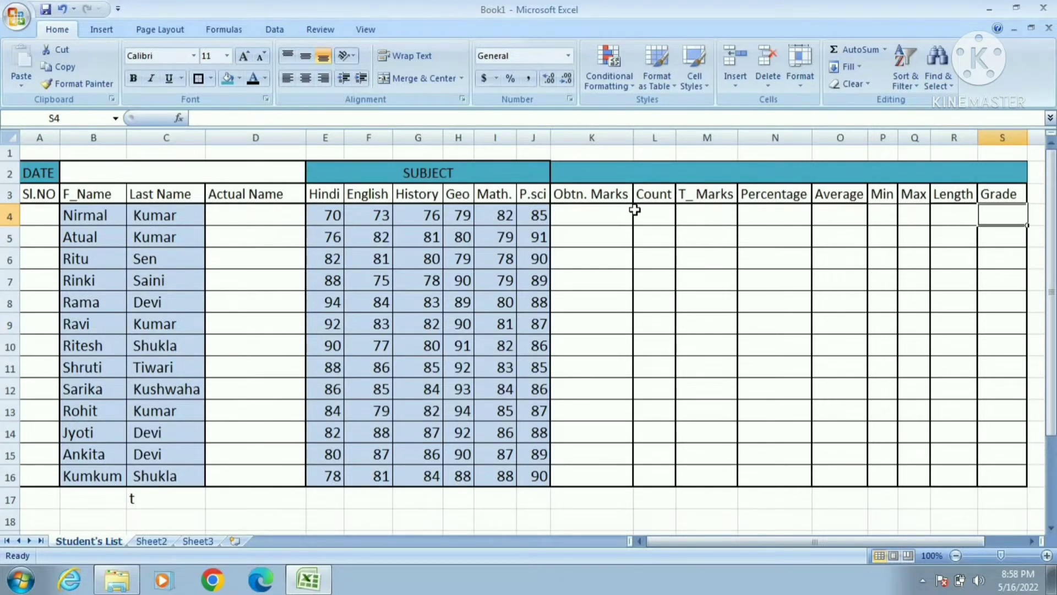
{"action": "left_click", "coordinate": [606, 218]}
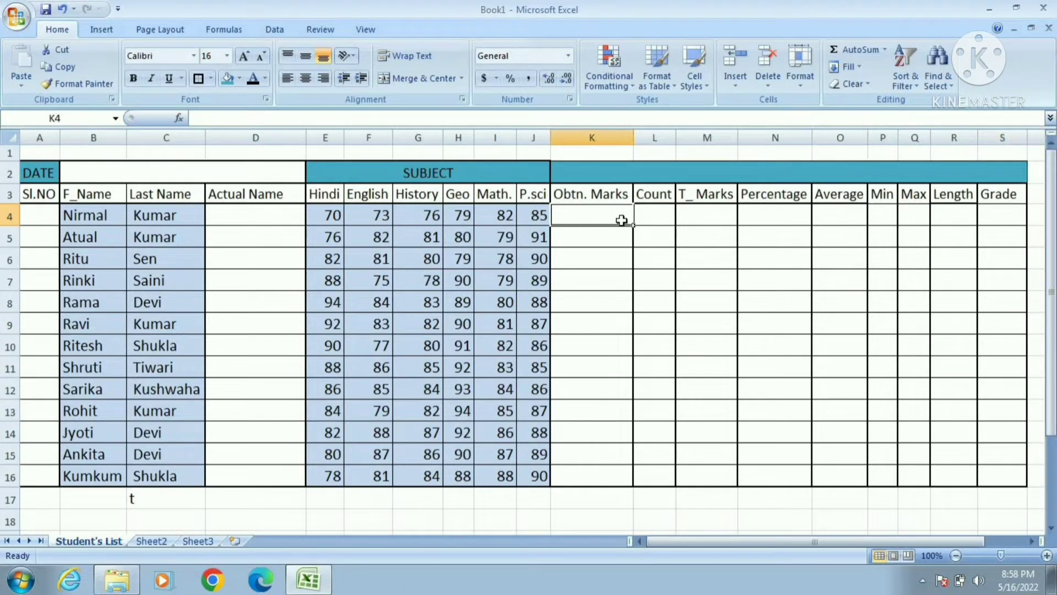
{"action": "left_click", "coordinate": [999, 220]}
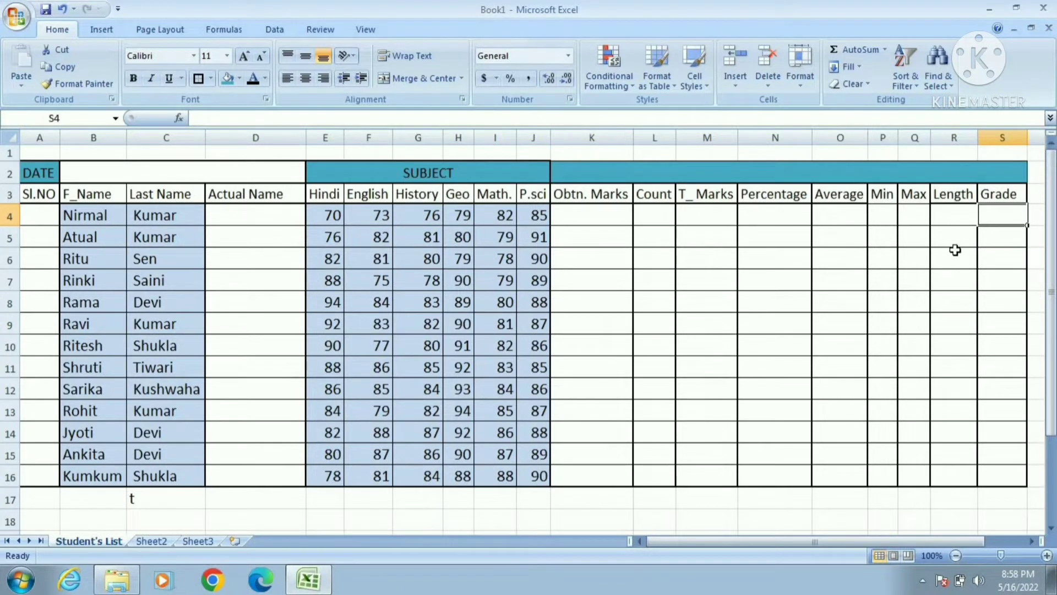
Go over all the empty columns to fill in row 4, from Sl.NO and Actual Name to Grade
{"action": "left_click", "coordinate": [24, 196]}
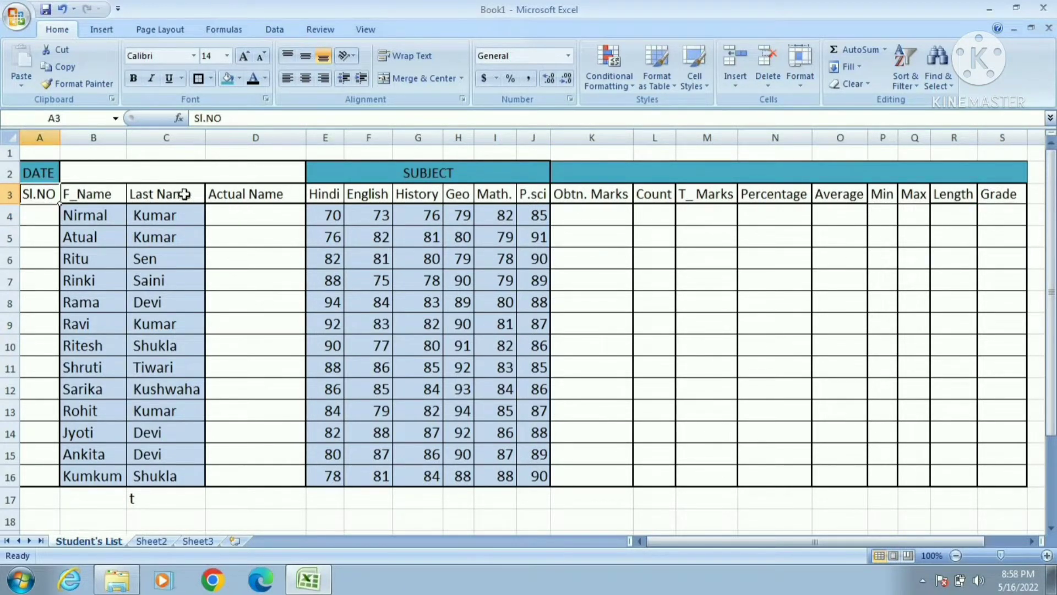
{"action": "left_click", "coordinate": [278, 196]}
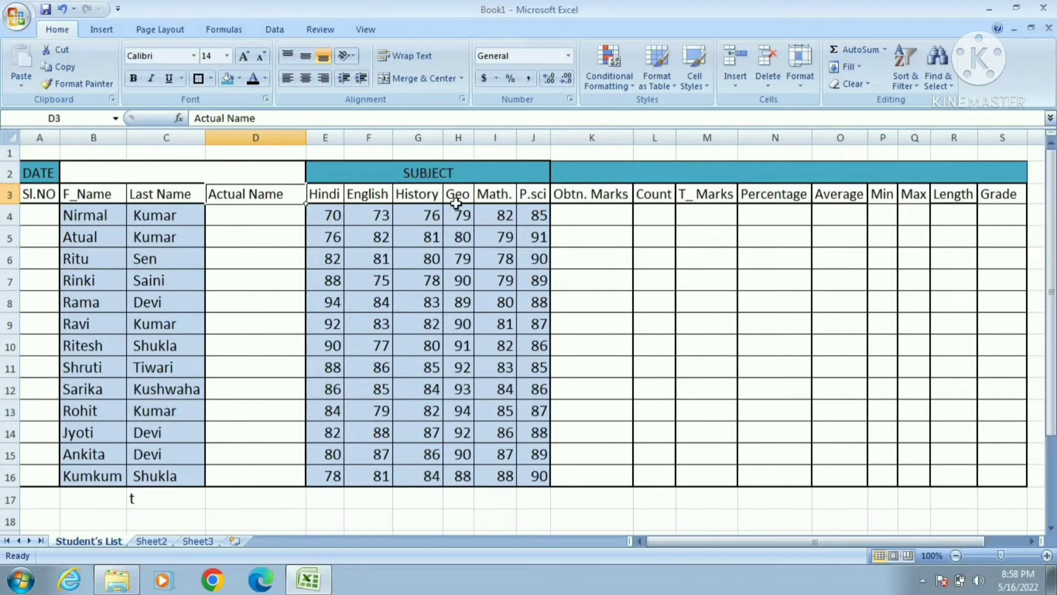
{"action": "left_click", "coordinate": [583, 213]}
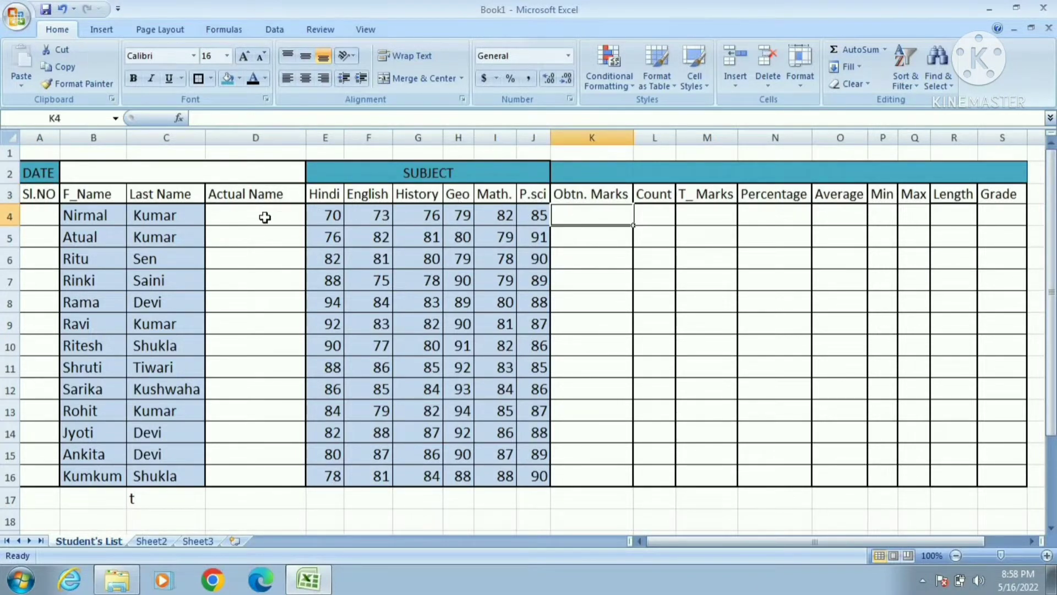
{"action": "left_click", "coordinate": [263, 216]}
{"action": "left_click", "coordinate": [40, 214]}
{"action": "left_click", "coordinate": [260, 223]}
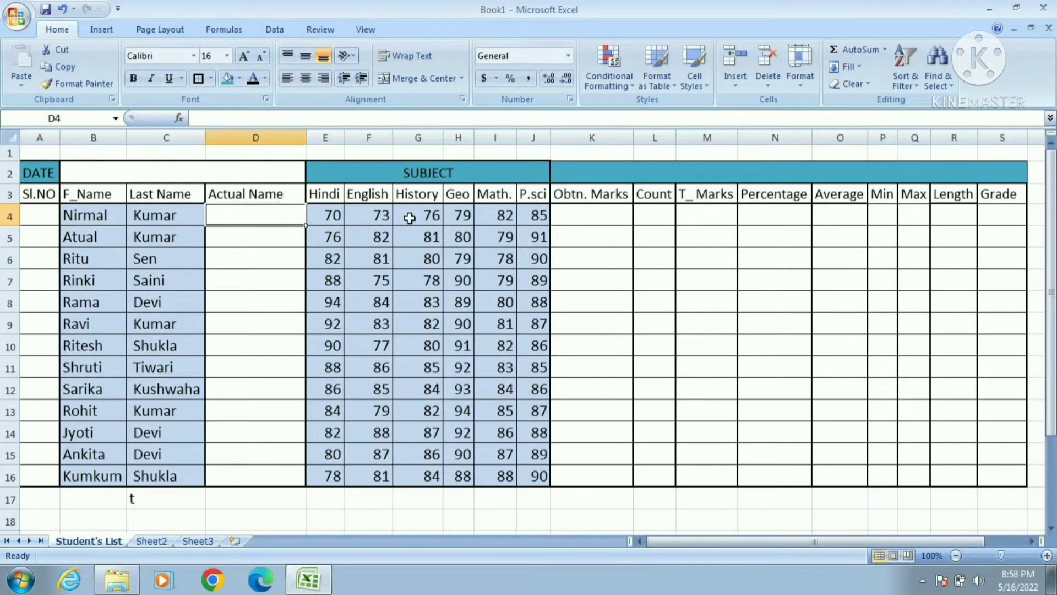
{"action": "left_click", "coordinate": [567, 216]}
{"action": "left_click", "coordinate": [654, 214]}
{"action": "left_click", "coordinate": [690, 214]}
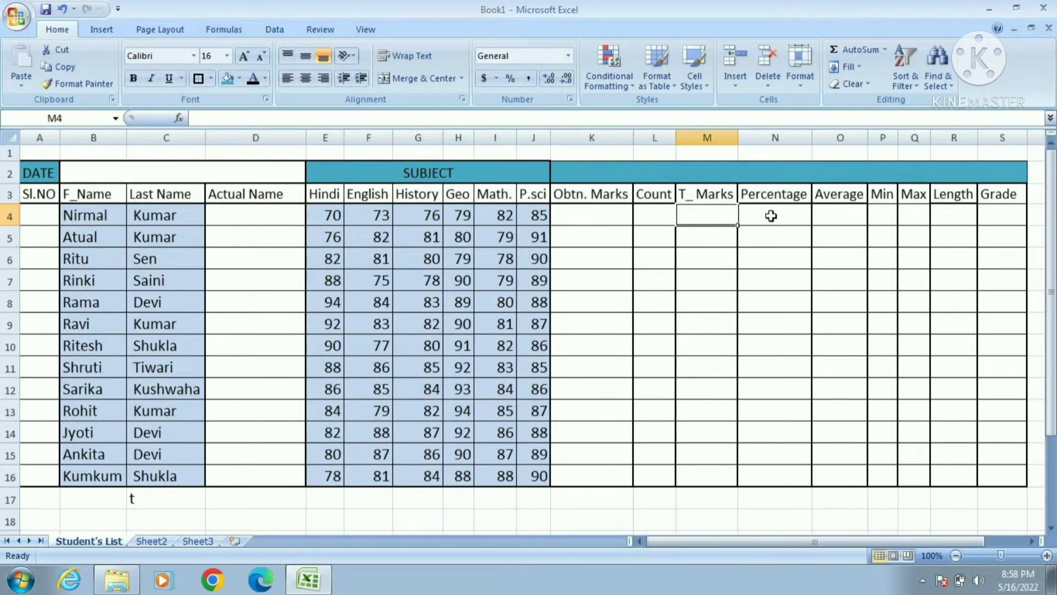
{"action": "left_click", "coordinate": [770, 214]}
{"action": "left_click", "coordinate": [830, 215]}
{"action": "left_click", "coordinate": [892, 216]}
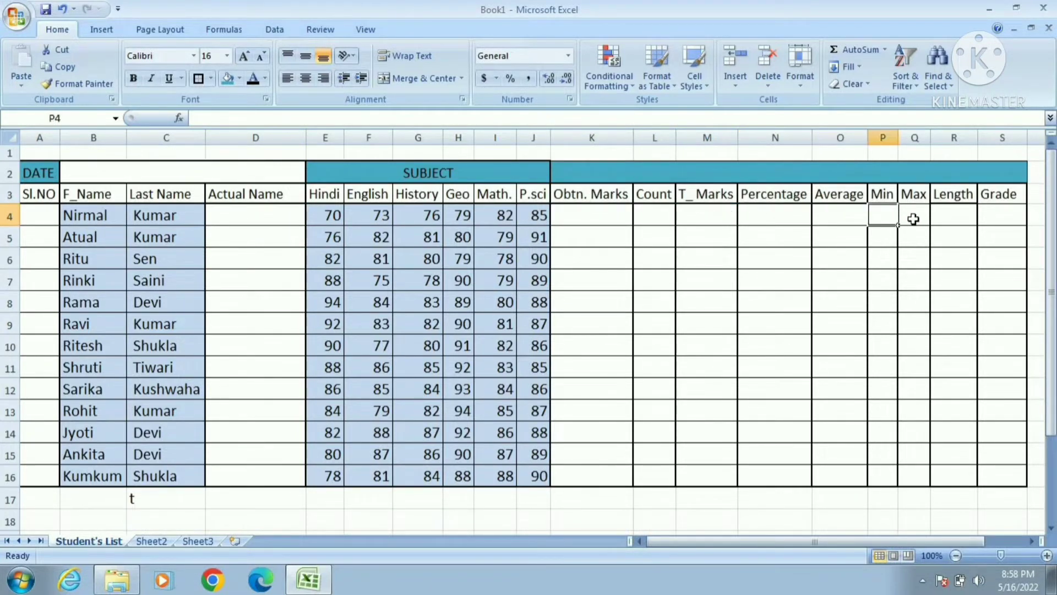
{"action": "left_click", "coordinate": [913, 219]}
{"action": "left_click", "coordinate": [959, 218]}
{"action": "left_click", "coordinate": [987, 215]}
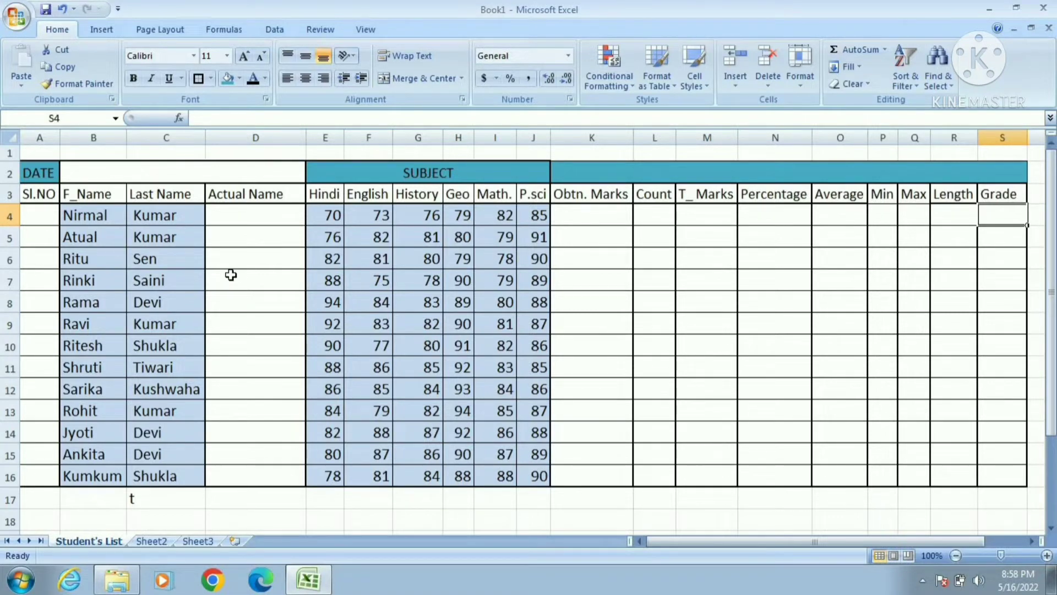
Enter the formula =TODAY() in the merged cell B2 beside the DATE label
{"action": "left_click", "coordinate": [104, 175]}
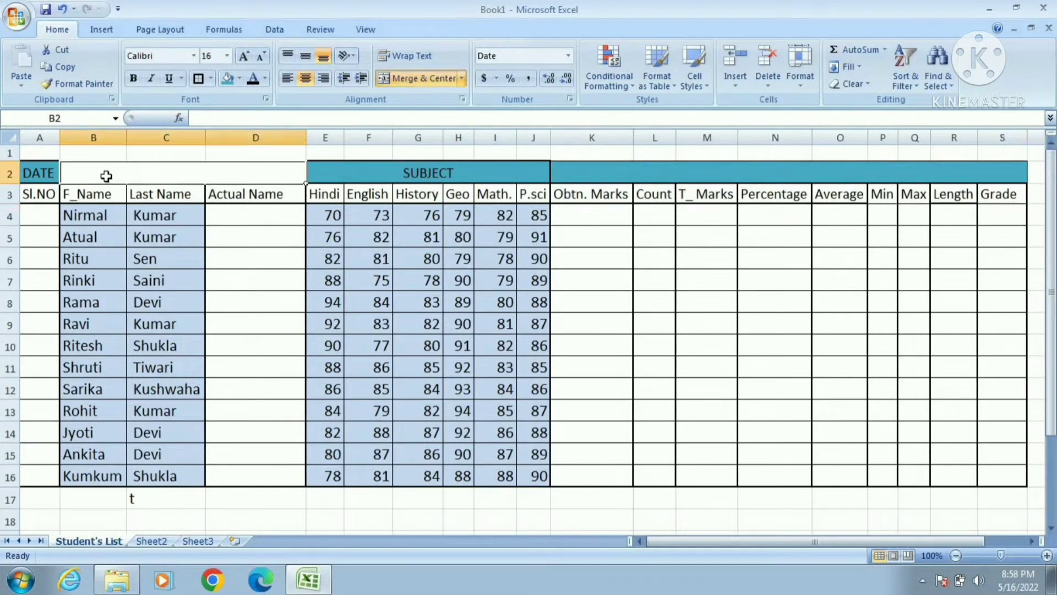
{"action": "left_click", "coordinate": [34, 175]}
{"action": "left_click", "coordinate": [124, 181]}
{"action": "type", "text": "="}
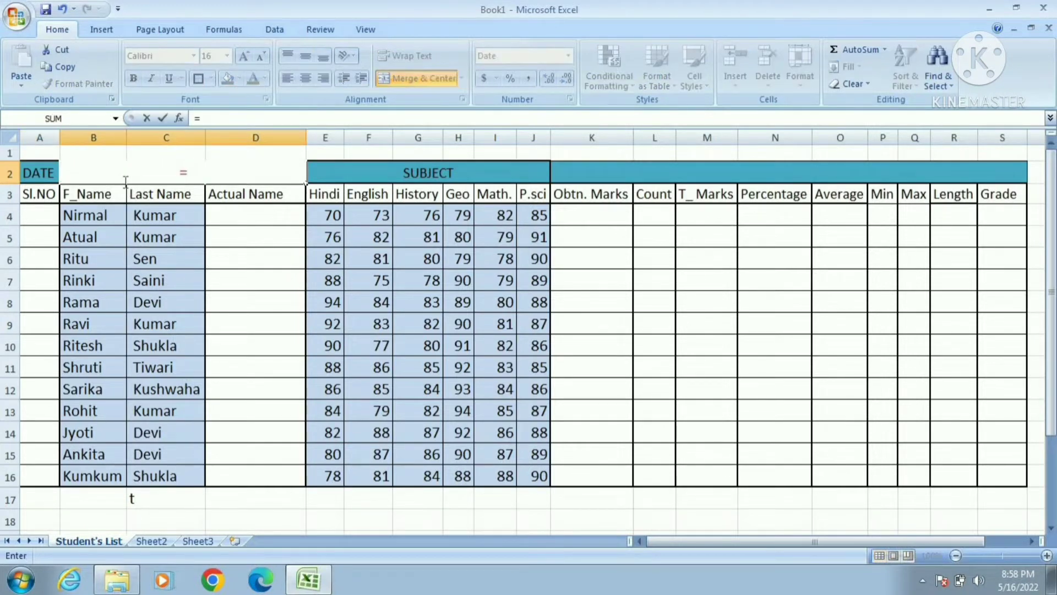
{"action": "type", "text": "TODAY"}
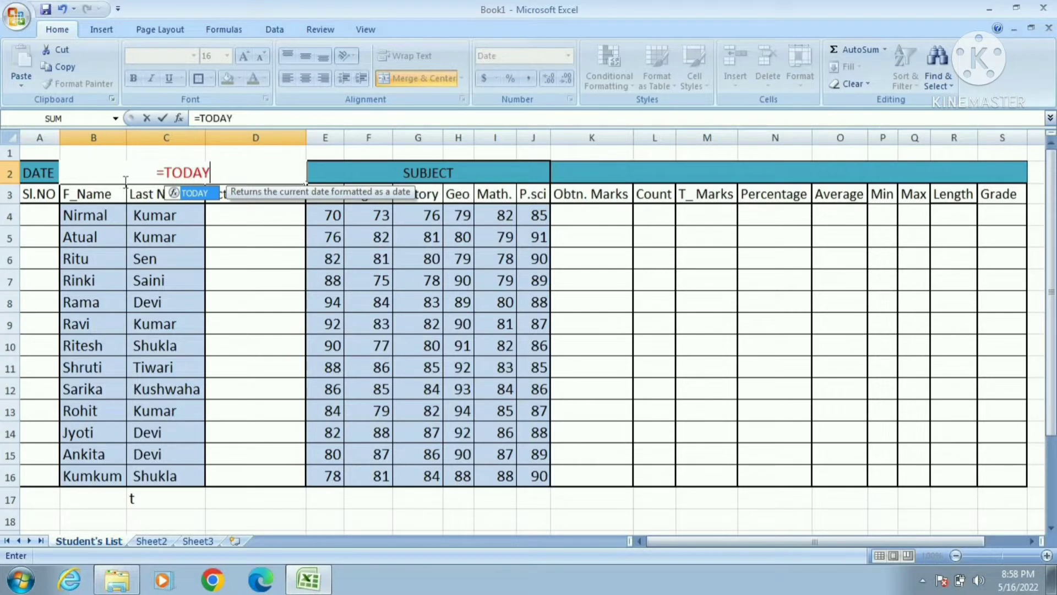
{"action": "type", "text": "()"}
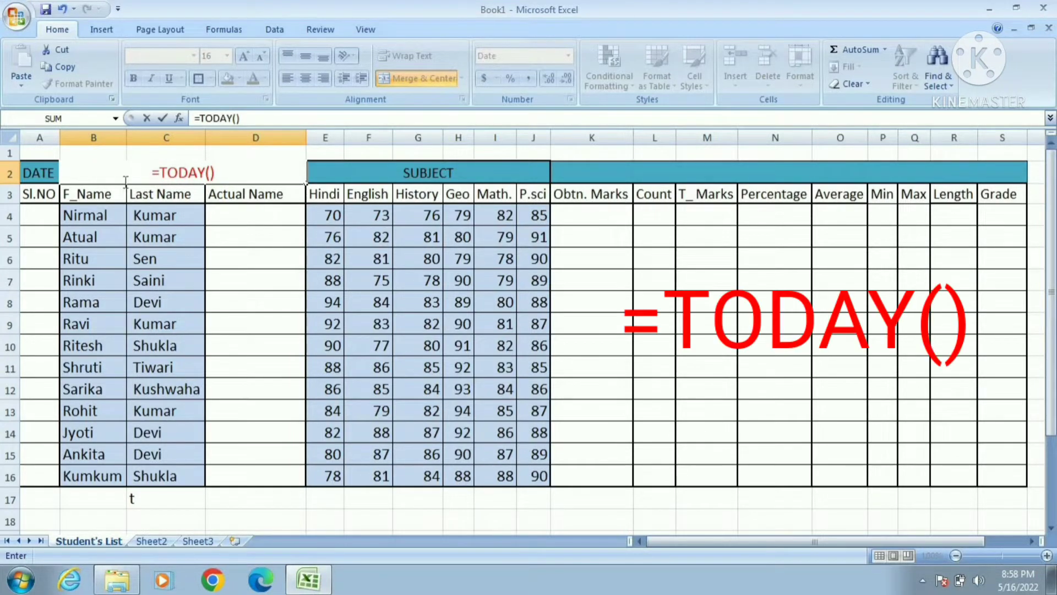
{"action": "key", "text": "Return"}
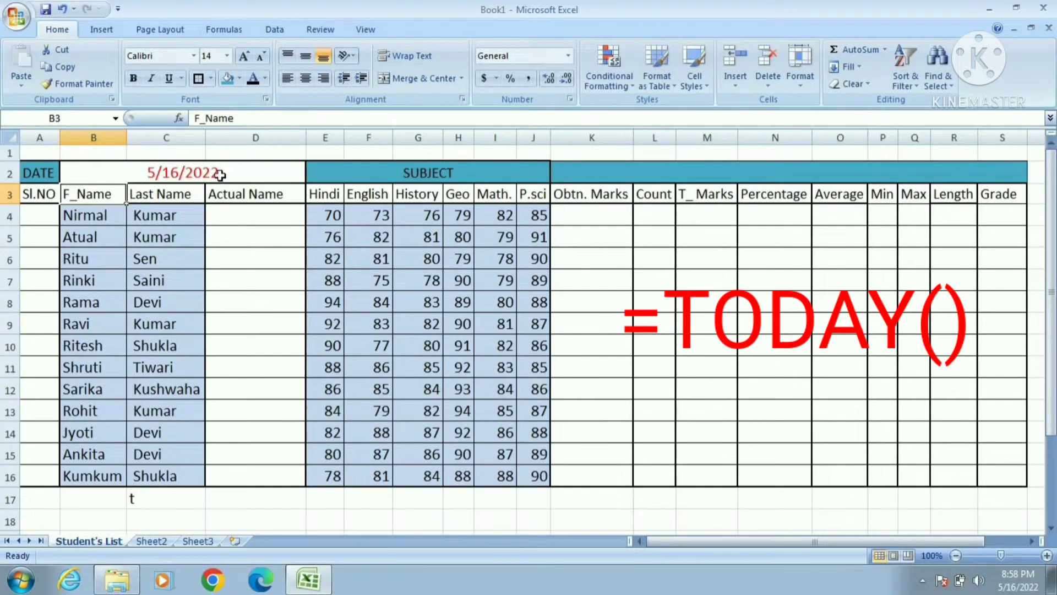
Format the date in the merged cell B2 with the 14-Mar-01 date type
{"action": "right_click", "coordinate": [215, 170]}
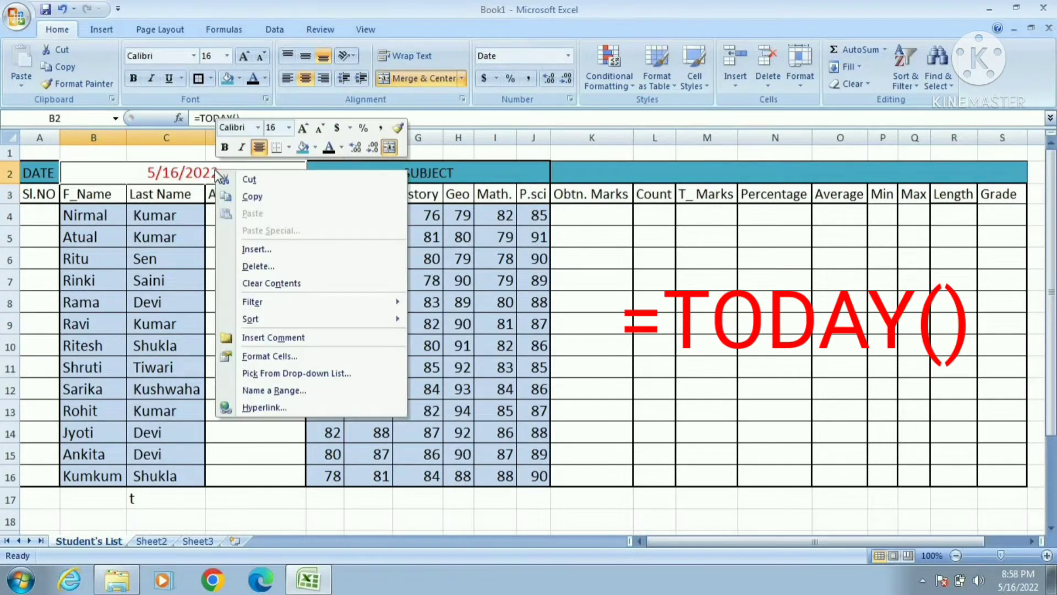
{"action": "left_click", "coordinate": [286, 355]}
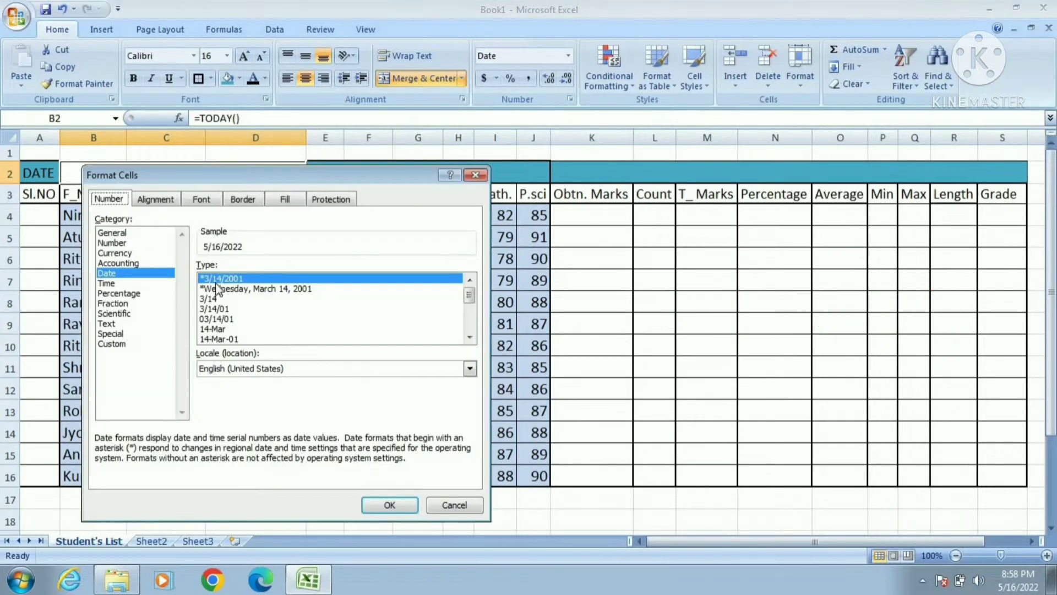
{"action": "left_click", "coordinate": [234, 338]}
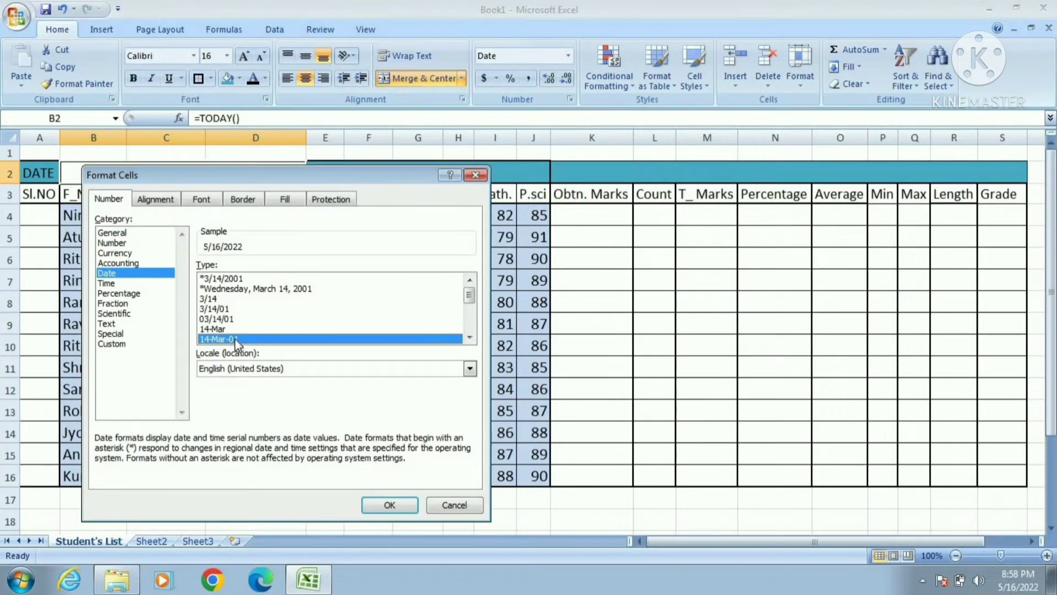
{"action": "left_click", "coordinate": [401, 505]}
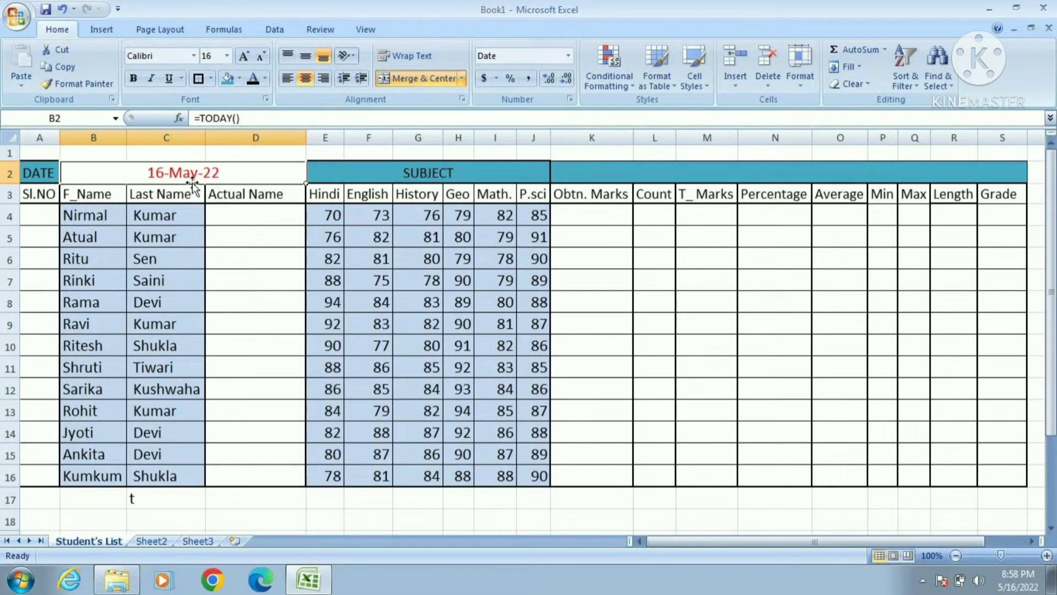
{"action": "left_click", "coordinate": [273, 232]}
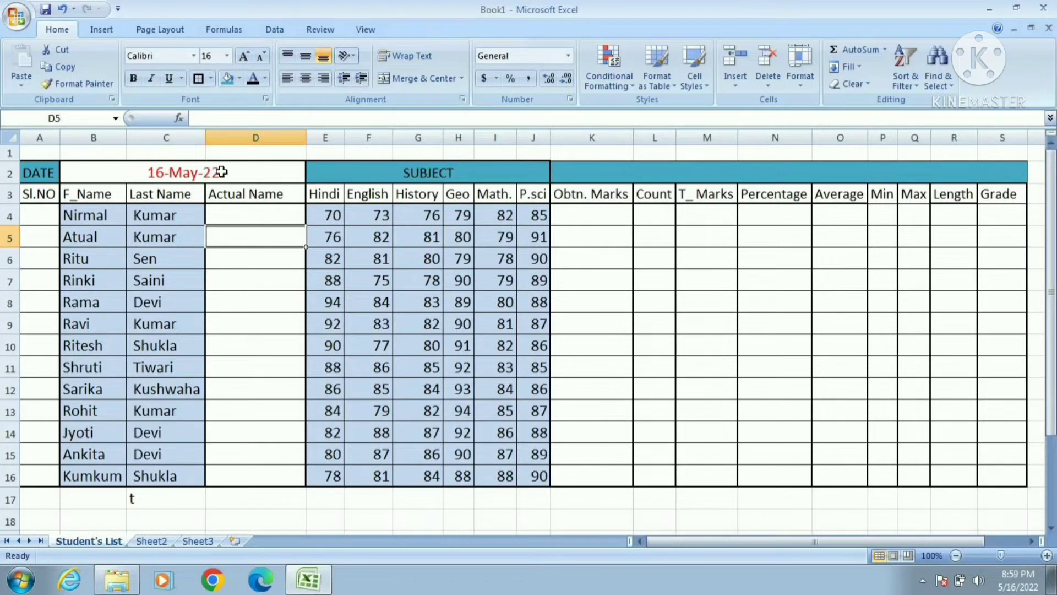
Enter the serial numbers 1, 2 and 3 one by one in A4:A6 and clear them again
{"action": "left_click", "coordinate": [53, 215]}
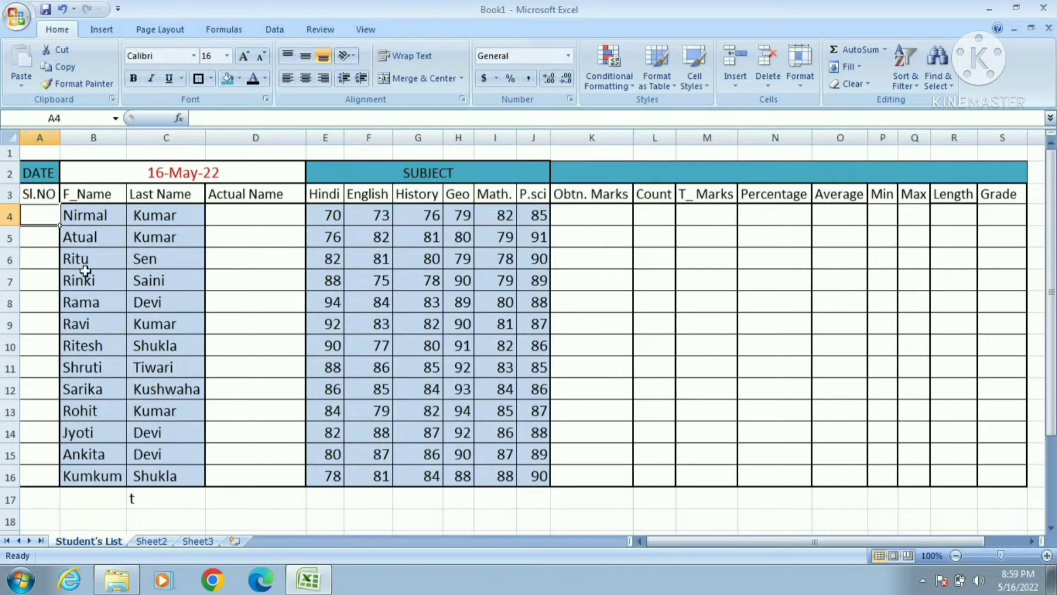
{"action": "type", "text": "1"}
{"action": "key", "text": "Return"}
{"action": "type", "text": "2"}
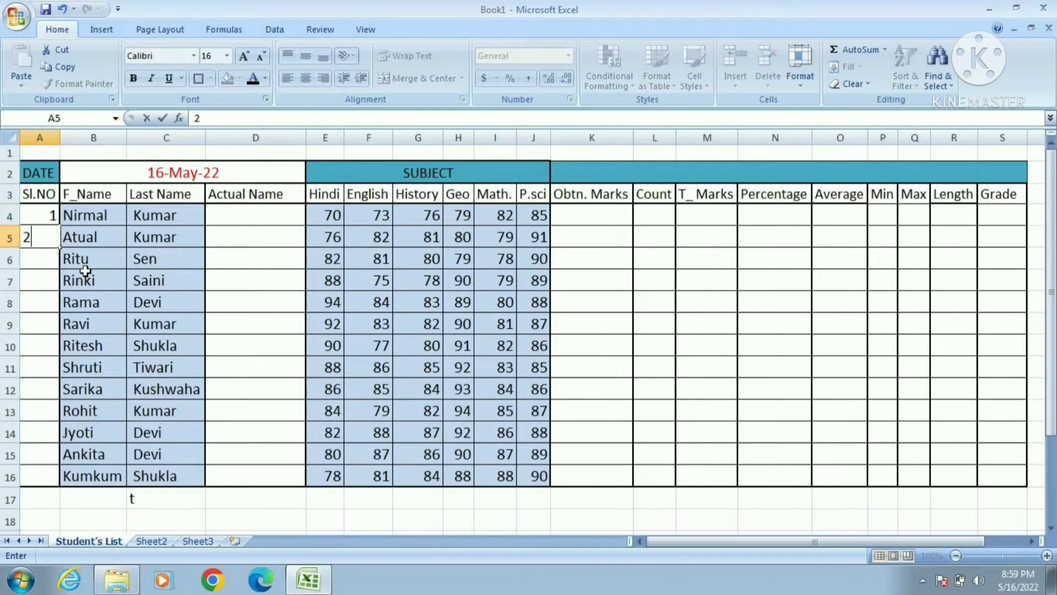
{"action": "key", "text": "Return"}
{"action": "type", "text": "3"}
{"action": "key", "text": "Return"}
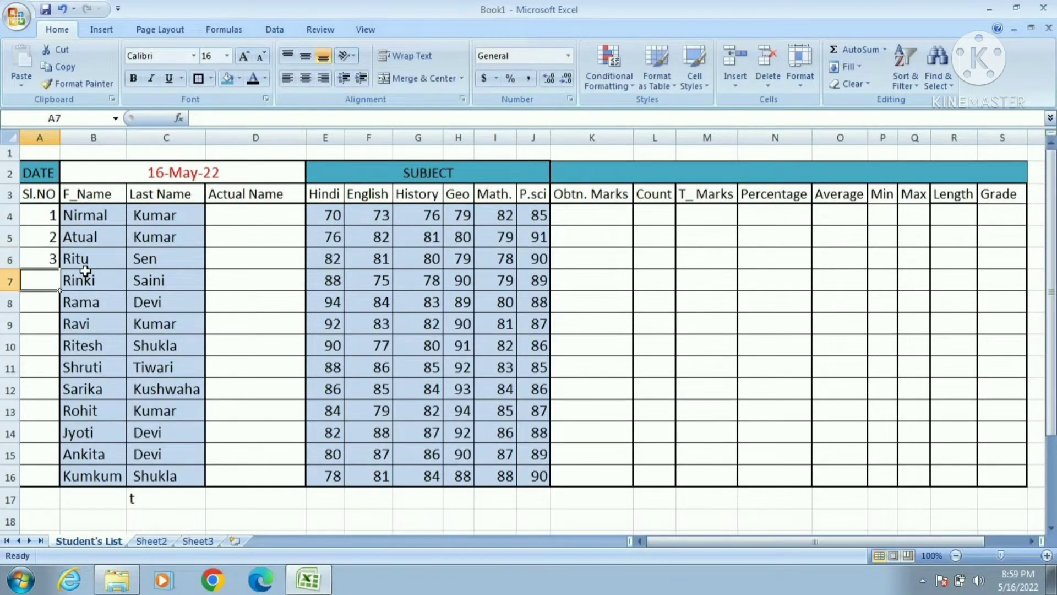
{"action": "left_click_drag", "start_coordinate": [29, 215], "coordinate": [37, 259]}
{"action": "key", "text": "Delete"}
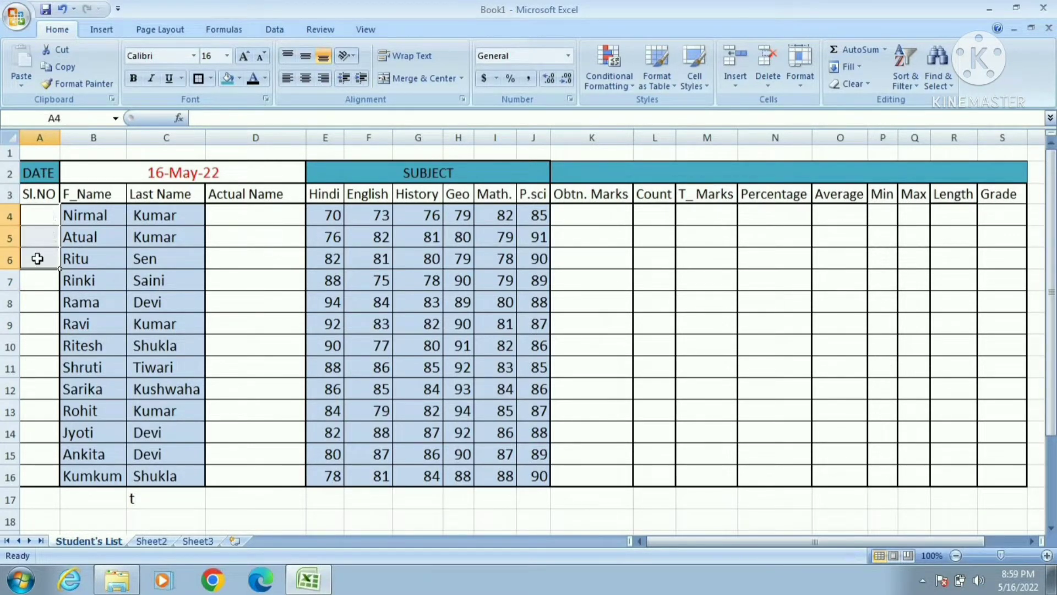
Enter 1 in A4 and 2 in A5, and fill the number series down the Sl.NO column to A16
{"action": "left_click", "coordinate": [52, 212]}
{"action": "type", "text": "1"}
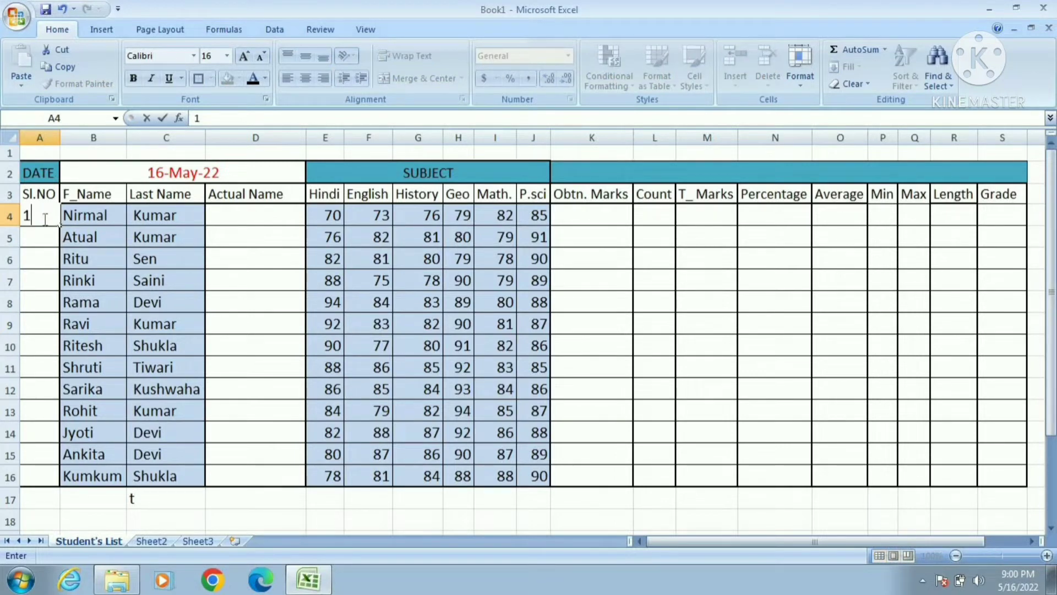
{"action": "key", "text": "Return"}
{"action": "type", "text": "2"}
{"action": "key", "text": "Return"}
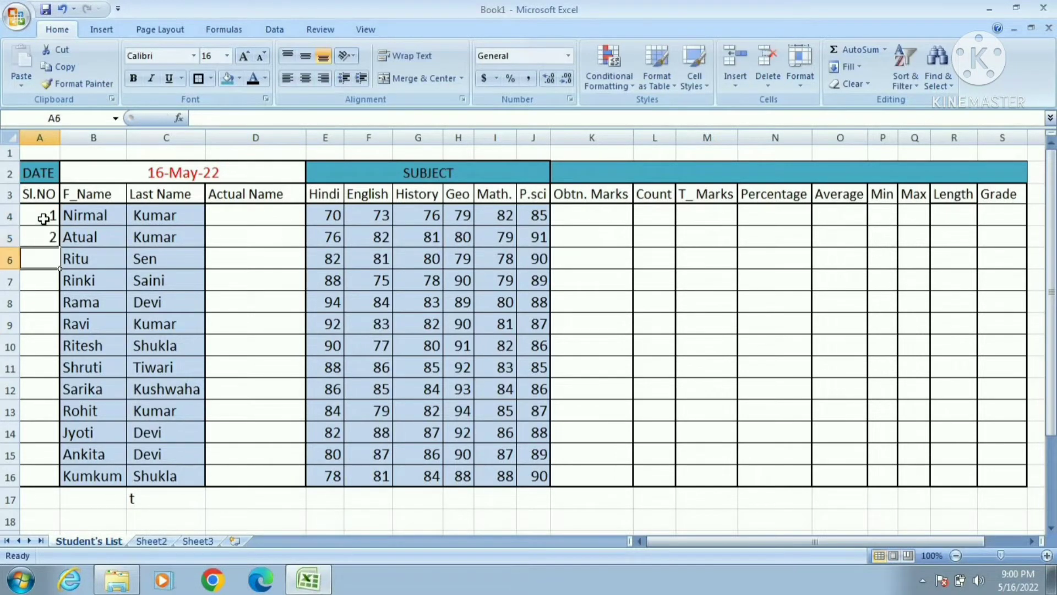
{"action": "left_click", "coordinate": [144, 282]}
{"action": "mouse_move", "coordinate": [56, 218]}
{"action": "left_mouse_down"}
{"action": "mouse_move", "coordinate": [48, 215]}
{"action": "mouse_move", "coordinate": [47, 237]}
{"action": "left_mouse_up"}
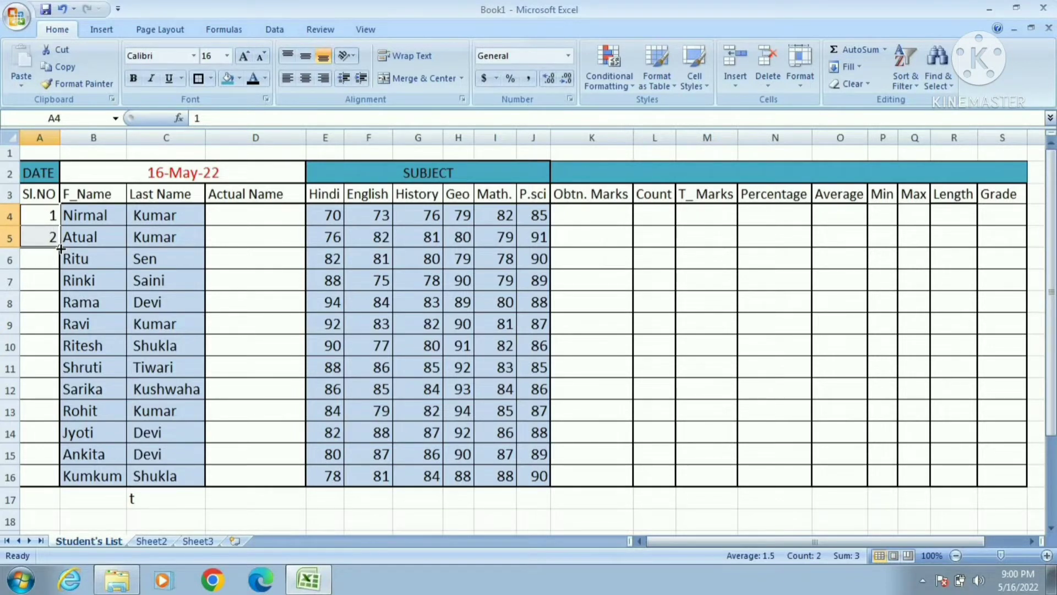
{"action": "left_click_drag", "start_coordinate": [60, 248], "coordinate": [69, 486]}
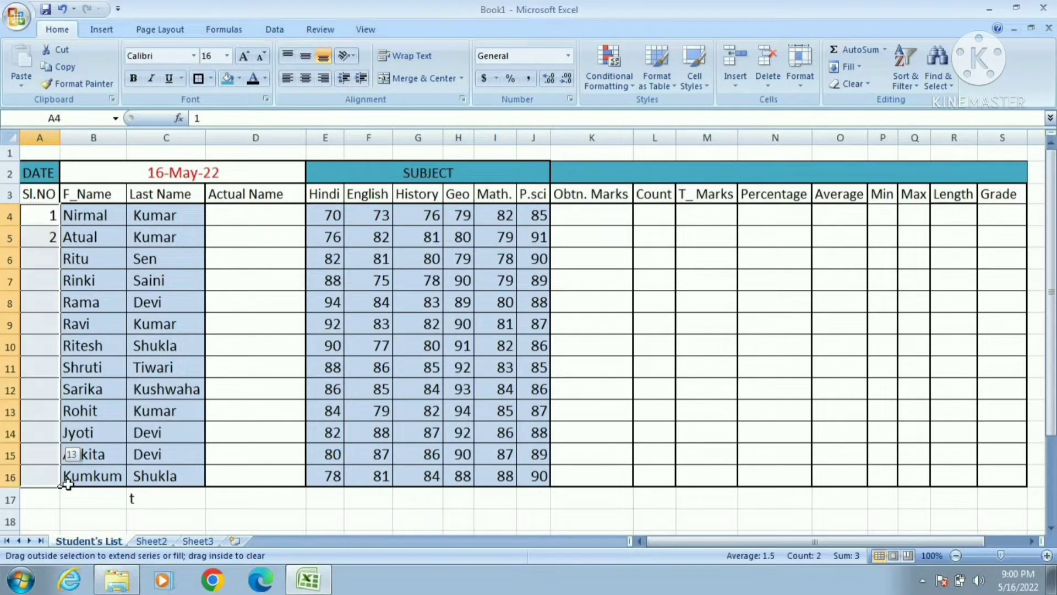
{"action": "left_click", "coordinate": [149, 503]}
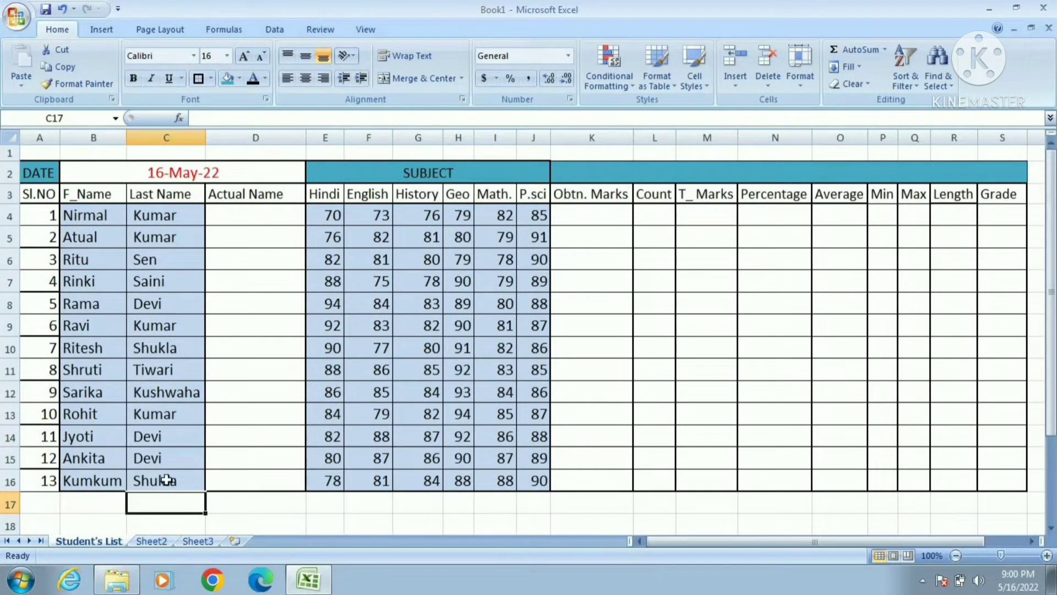
Apply All Borders to the serial number cells A4:A16
{"action": "left_click_drag", "start_coordinate": [47, 220], "coordinate": [42, 476]}
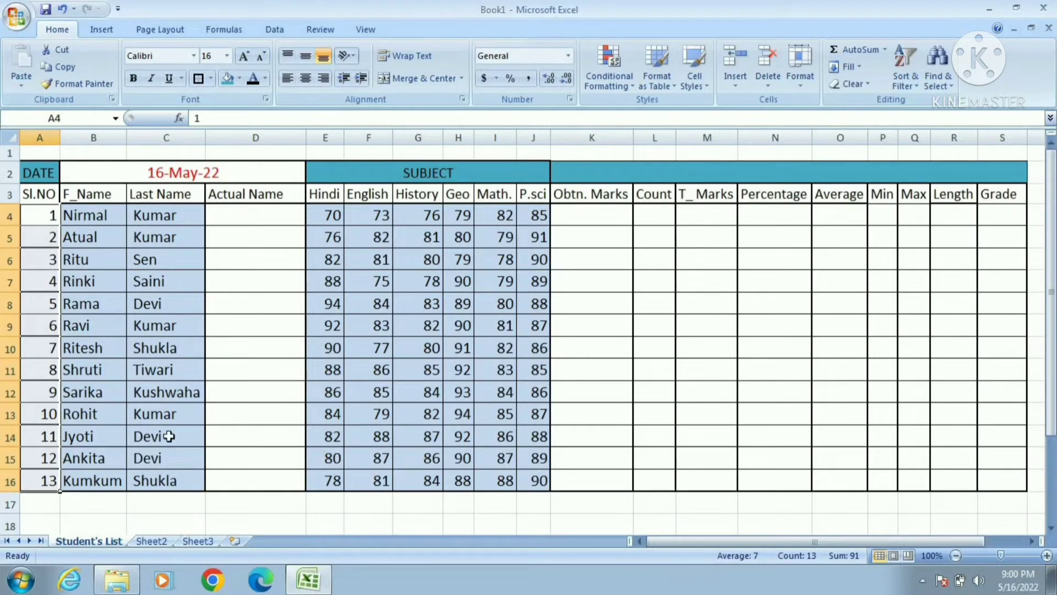
{"action": "left_click", "coordinate": [49, 218]}
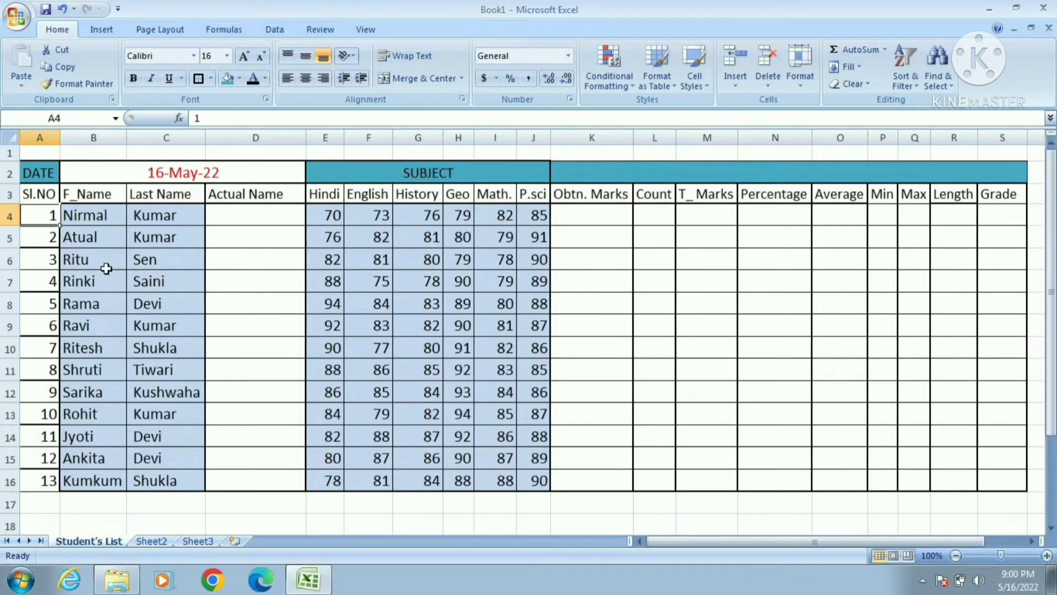
{"action": "left_click_drag", "start_coordinate": [50, 217], "coordinate": [47, 479]}
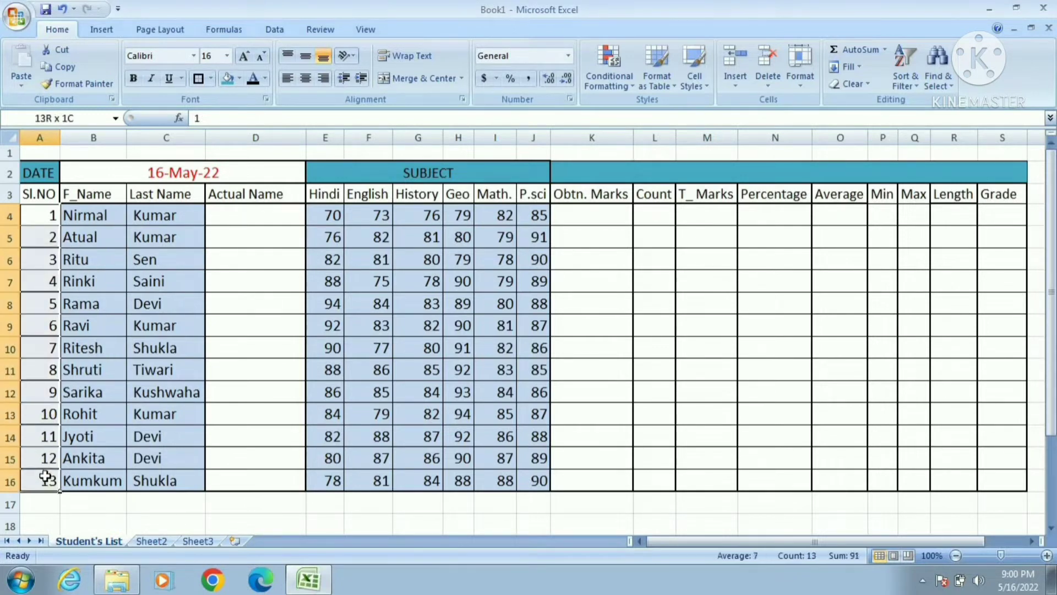
{"action": "left_click", "coordinate": [212, 79]}
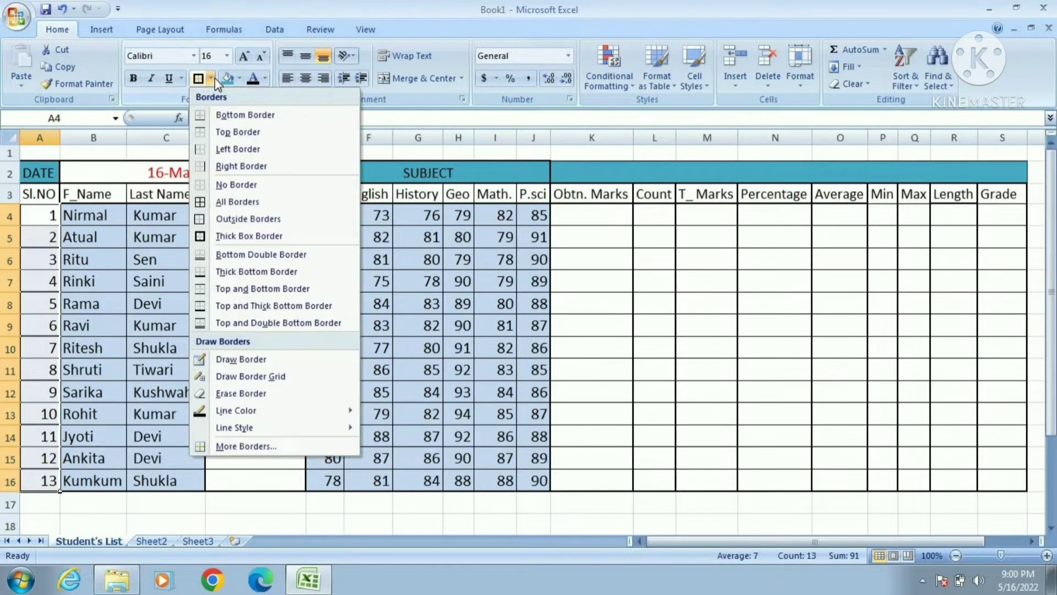
{"action": "left_click", "coordinate": [203, 206]}
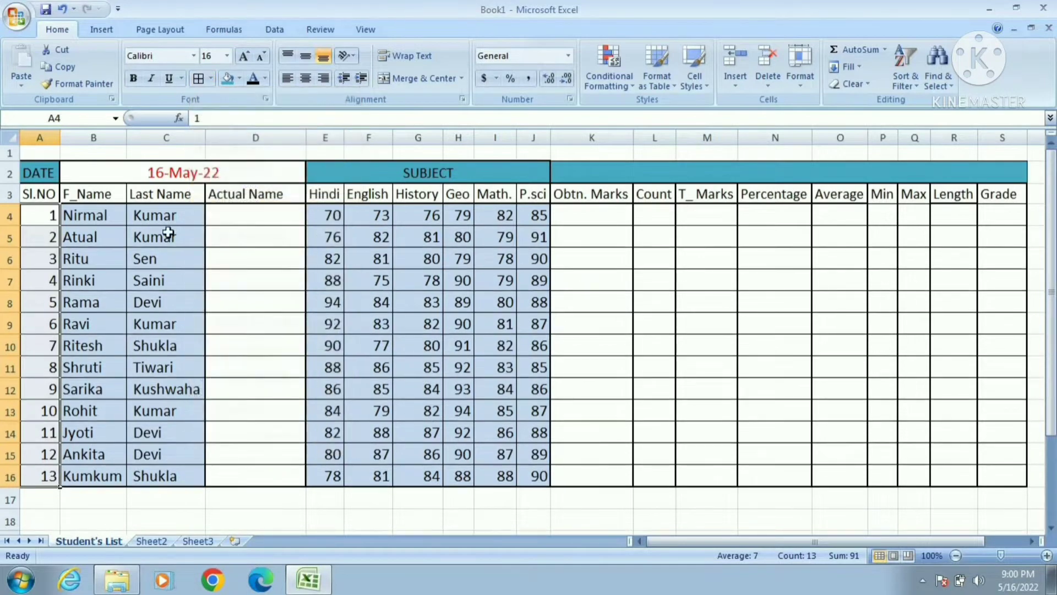
Put a Thick Box Border around the serial number cells A4:A16
{"action": "left_click", "coordinate": [119, 280]}
{"action": "left_click", "coordinate": [36, 218]}
{"action": "left_click_drag", "start_coordinate": [36, 218], "coordinate": [48, 473]}
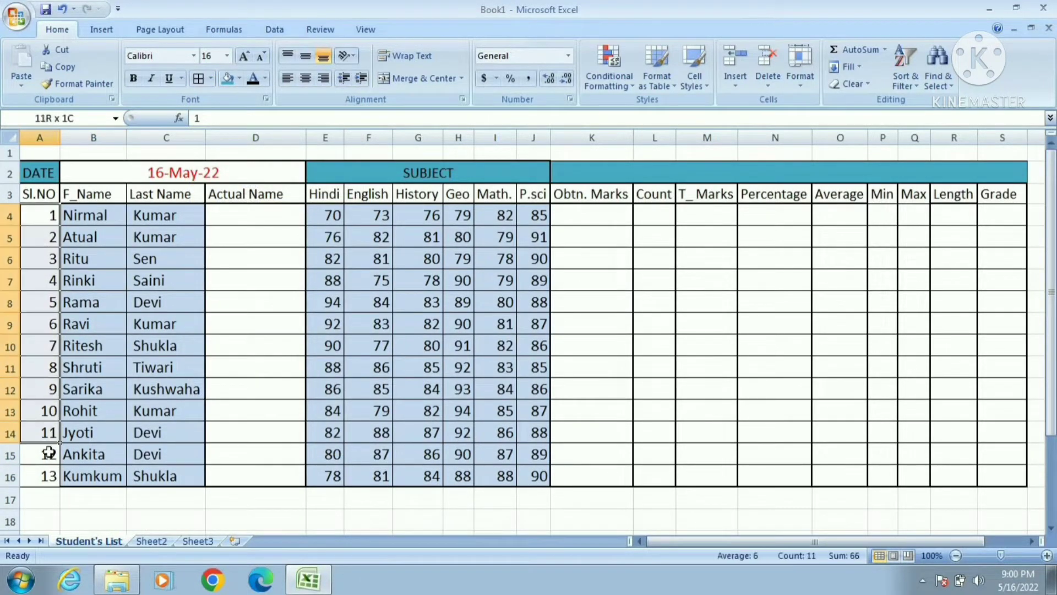
{"action": "left_click", "coordinate": [210, 80]}
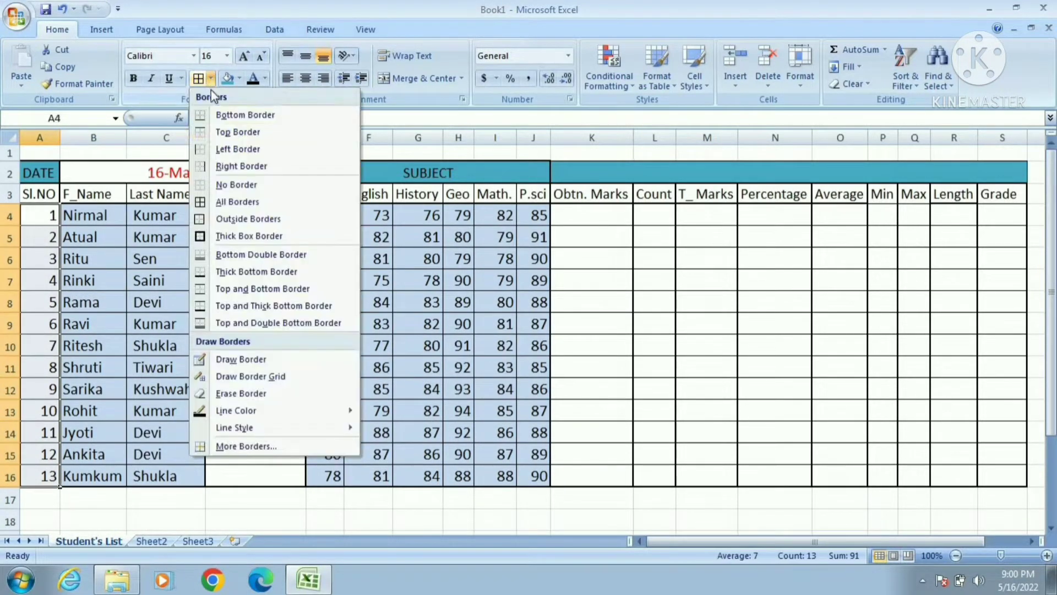
{"action": "left_click", "coordinate": [220, 235]}
{"action": "left_click", "coordinate": [215, 263]}
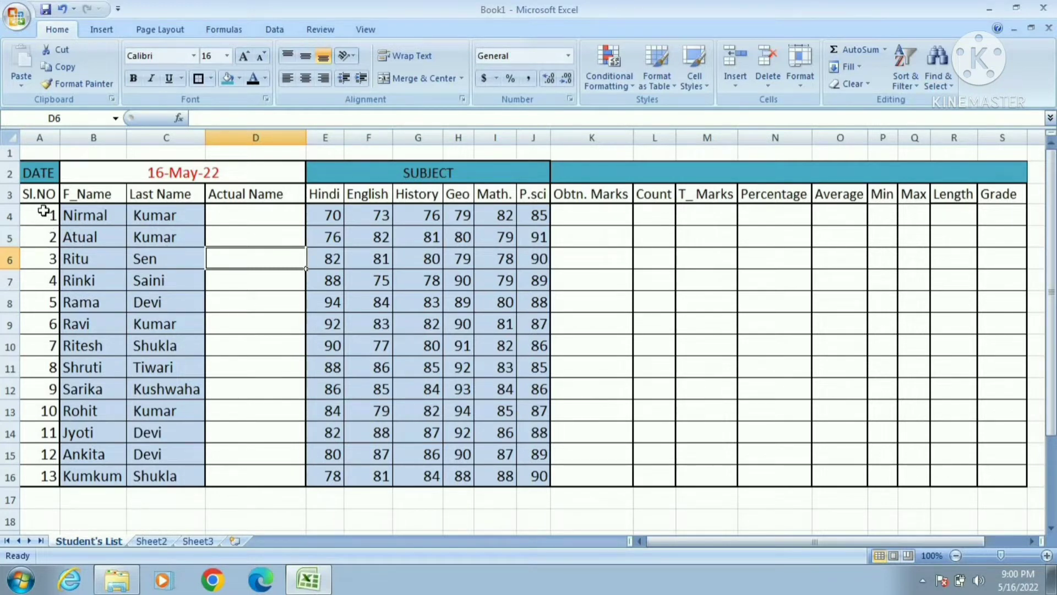
Clear all the serial numbers from A4:A16
{"action": "left_click", "coordinate": [46, 236]}
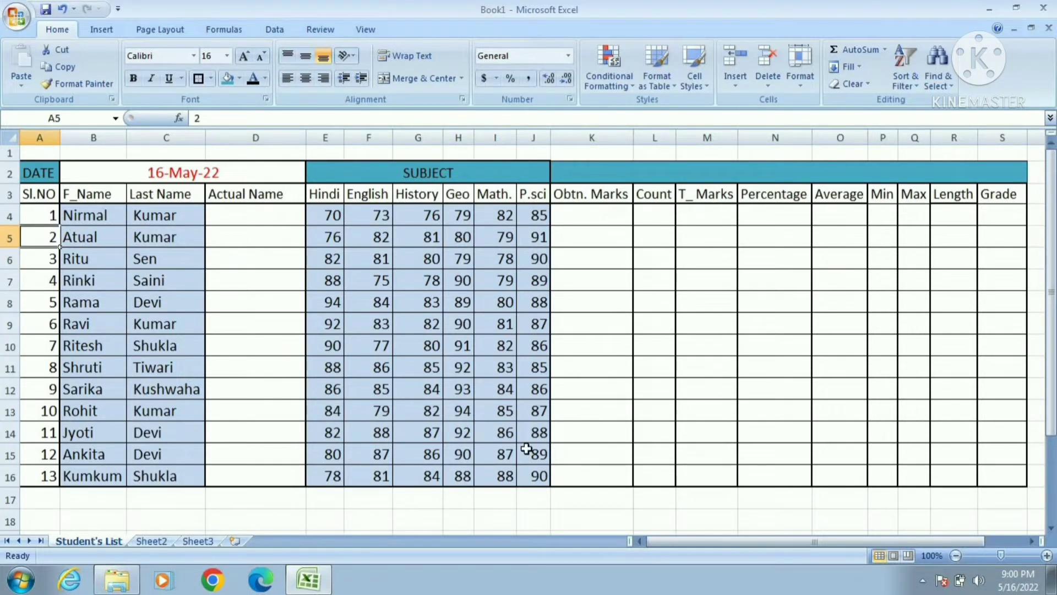
{"action": "key", "text": "Up"}
{"action": "key", "text": "ctrl+shift+Down"}
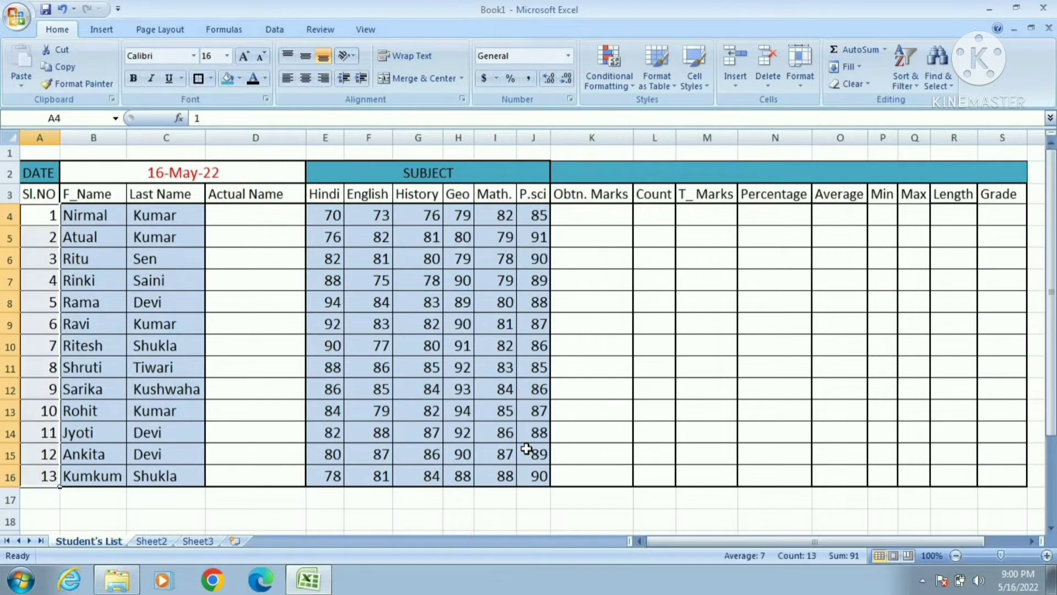
{"action": "key", "text": "Delete"}
{"action": "key", "text": "Down"}
Enter 1 in A4 and the formula +A4+1 in A5 of the Sl.NO column
{"action": "type", "text": "1"}
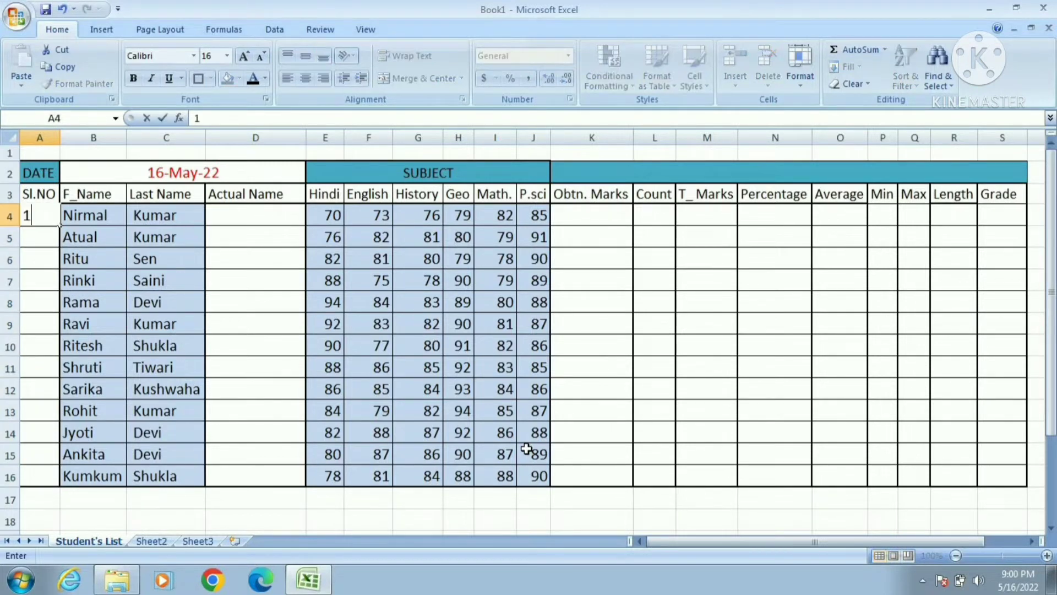
{"action": "key", "text": "Return"}
{"action": "type", "text": "+"}
{"action": "key", "text": "Up"}
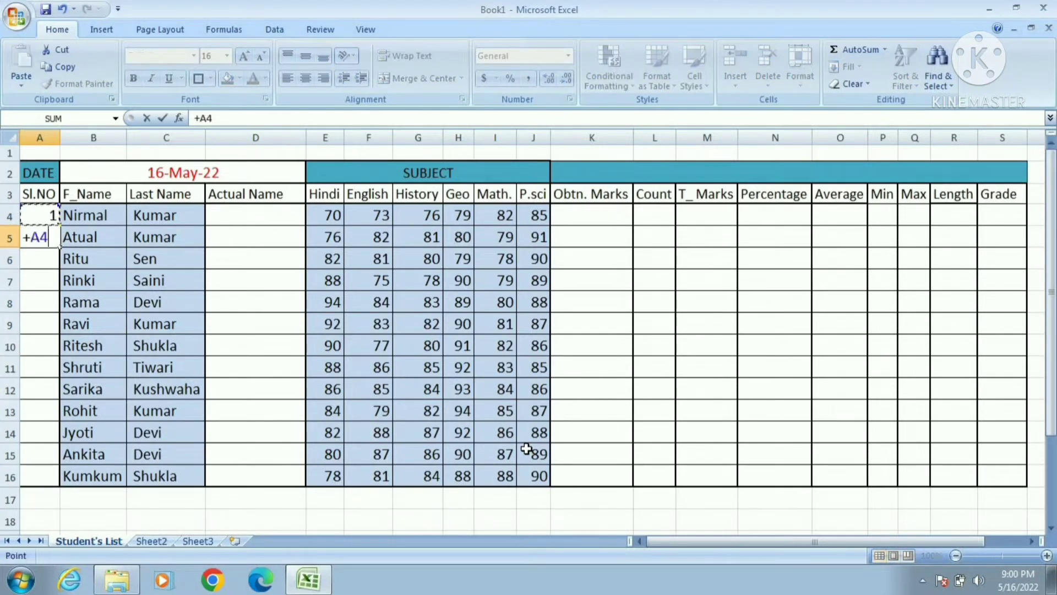
{"action": "type", "text": "+1"}
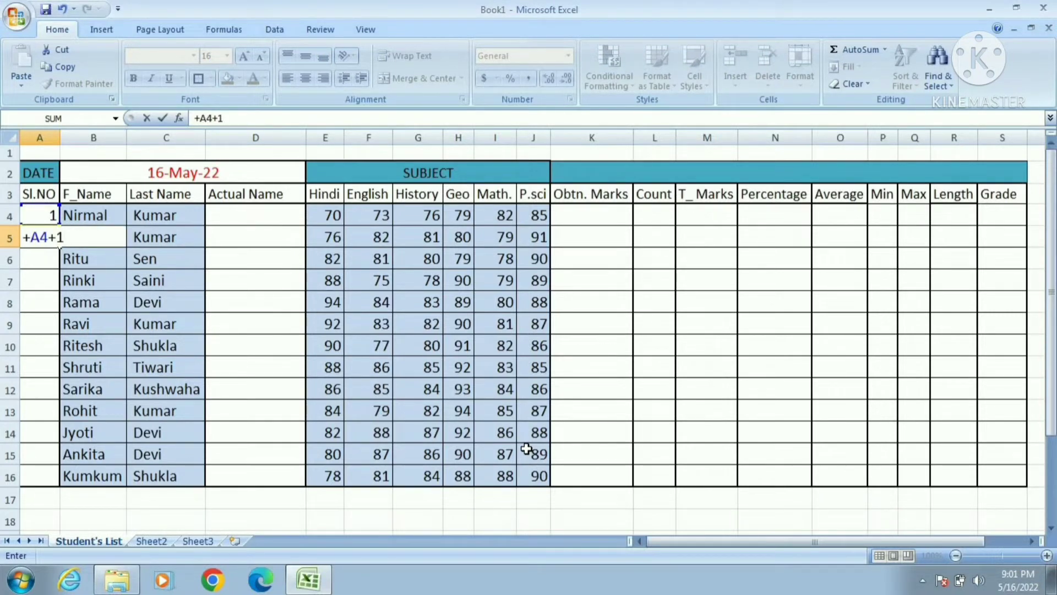
{"action": "key", "text": "Return"}
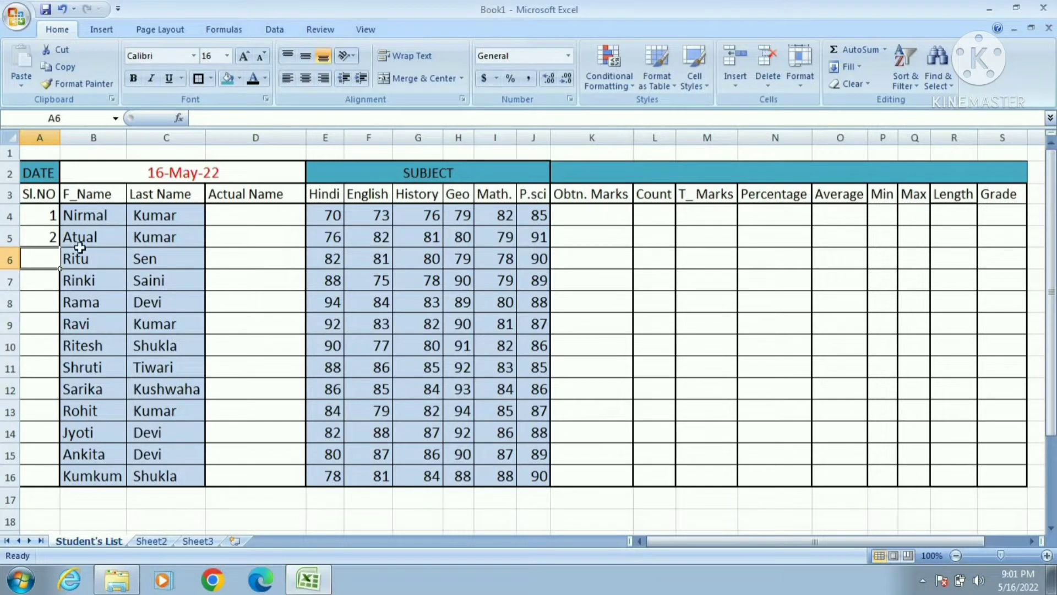
Fill the serial number formula from A5 down to A16
{"action": "left_click", "coordinate": [38, 236]}
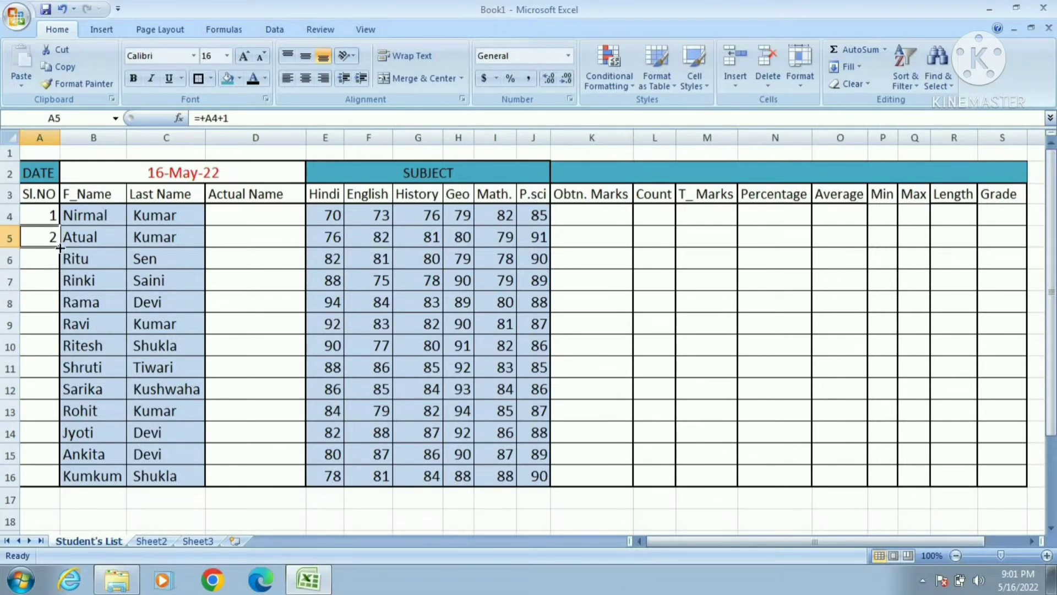
{"action": "left_click_drag", "start_coordinate": [59, 248], "coordinate": [61, 487]}
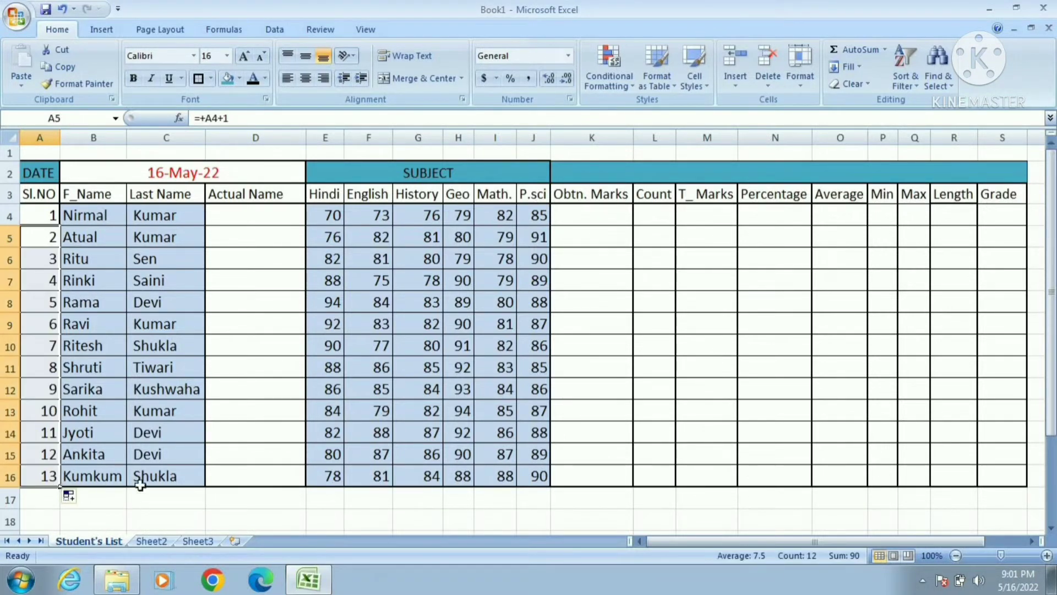
{"action": "left_click", "coordinate": [178, 507]}
Reapply the Thick Box Border around the formula-based serial numbers in A4:A16
{"action": "left_click", "coordinate": [33, 219]}
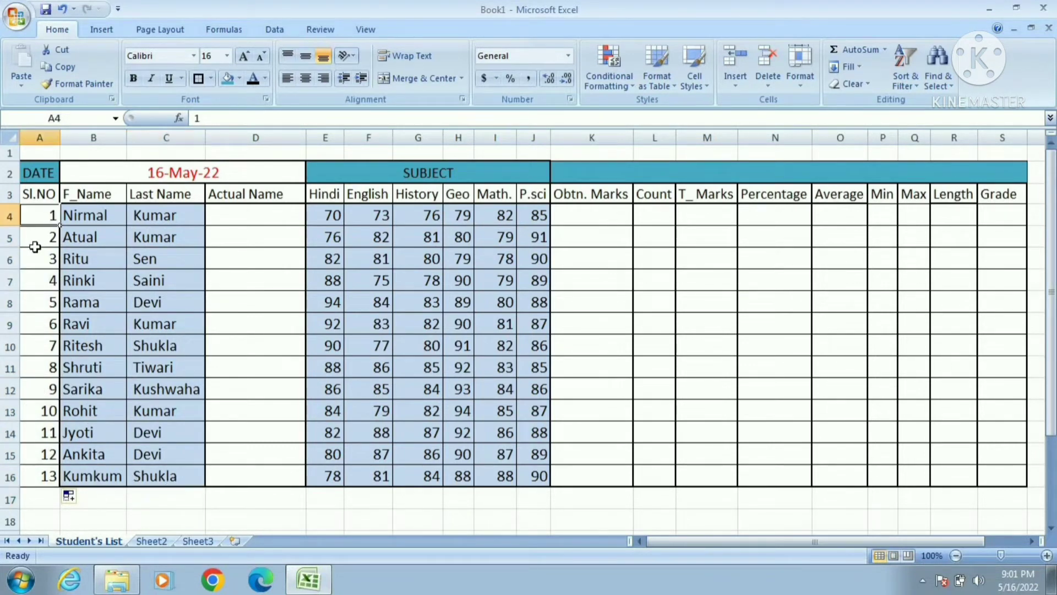
{"action": "left_click_drag", "start_coordinate": [34, 247], "coordinate": [34, 477]}
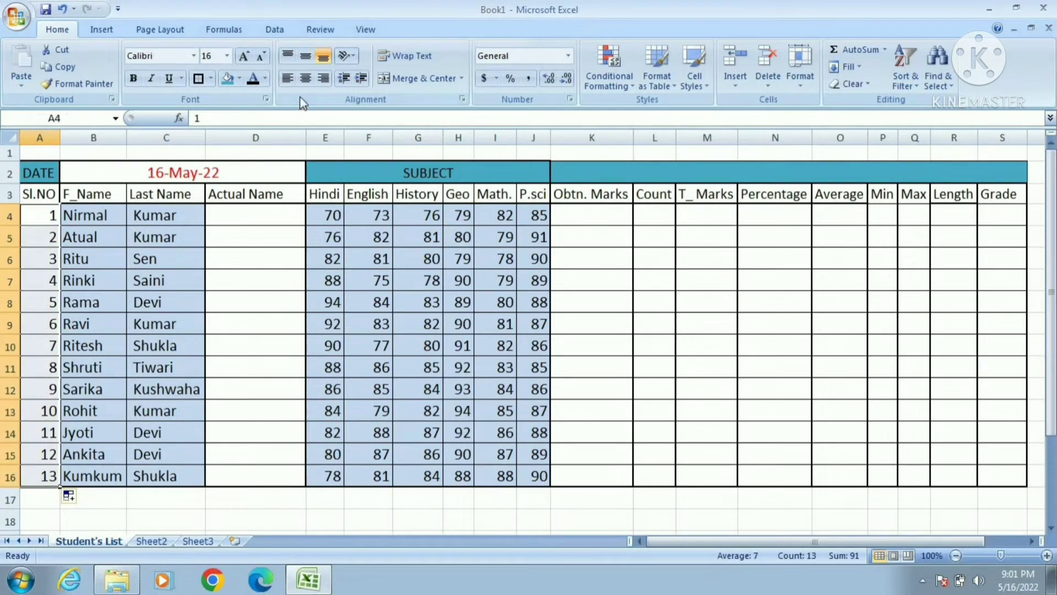
{"action": "left_click", "coordinate": [208, 80]}
{"action": "left_click", "coordinate": [238, 432]}
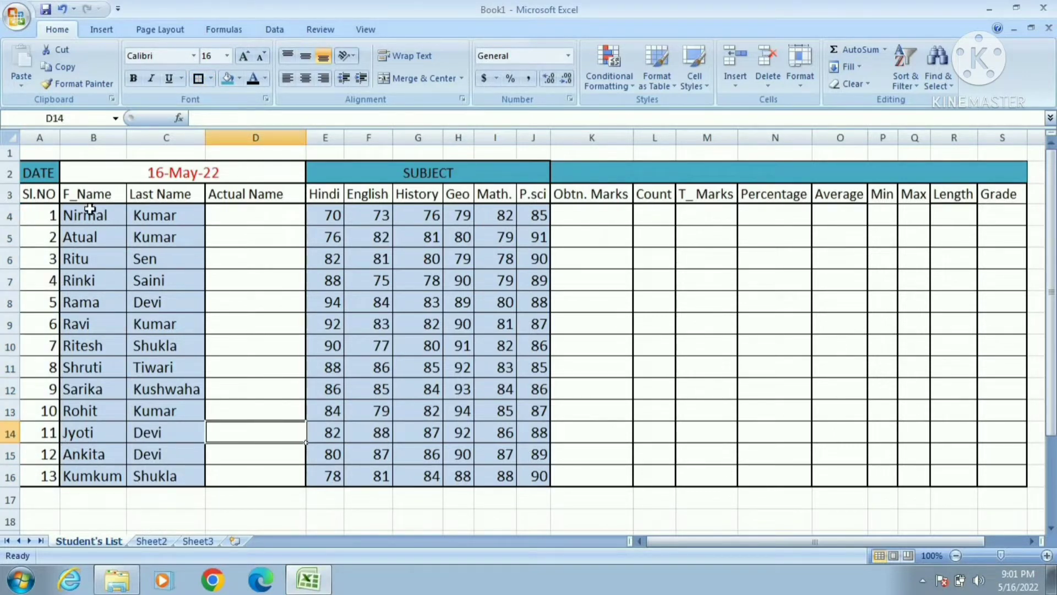
{"action": "left_click", "coordinate": [265, 213]}
{"action": "left_click", "coordinate": [257, 195]}
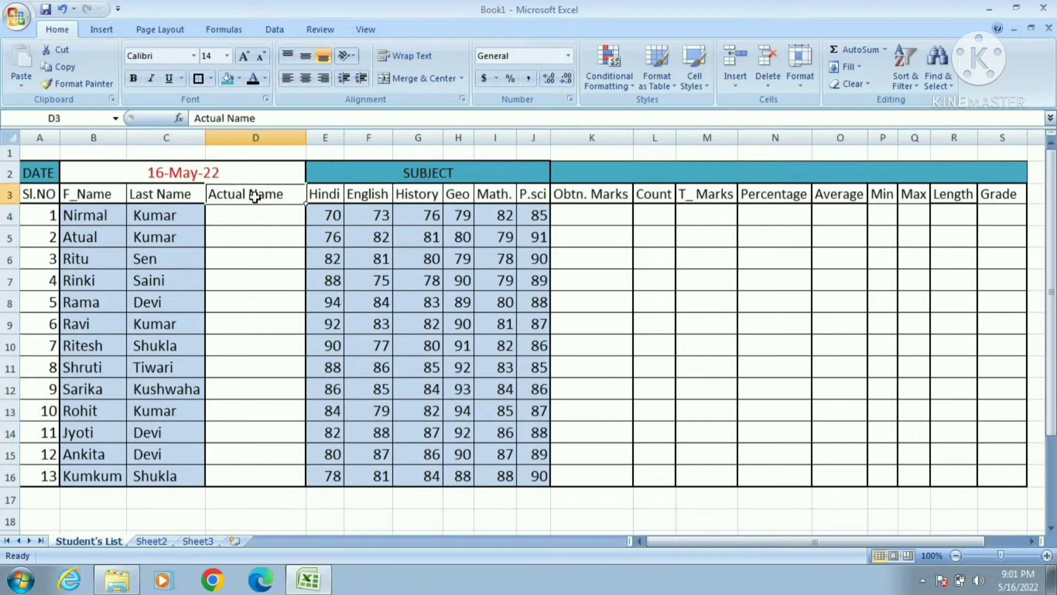
{"action": "left_click", "coordinate": [253, 140]}
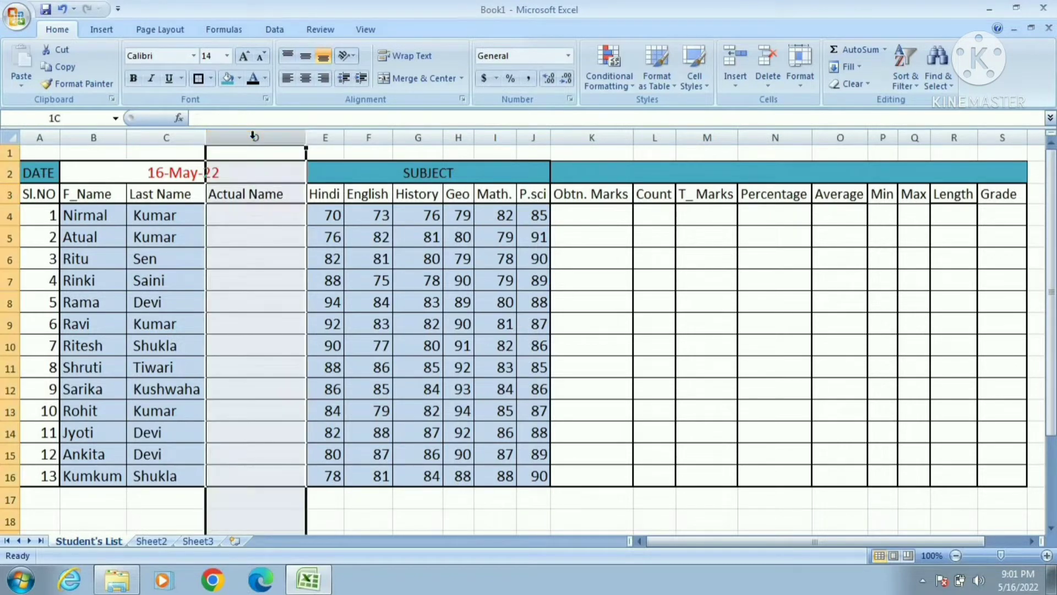
{"action": "left_click", "coordinate": [251, 220]}
{"action": "left_click", "coordinate": [112, 197]}
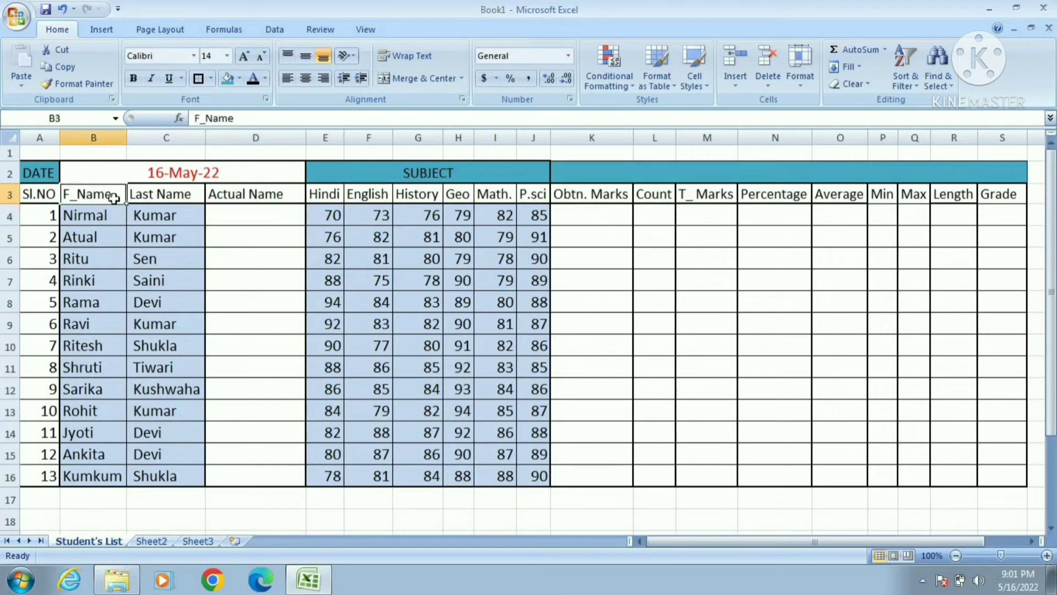
{"action": "left_click", "coordinate": [162, 197]}
{"action": "left_click", "coordinate": [77, 216]}
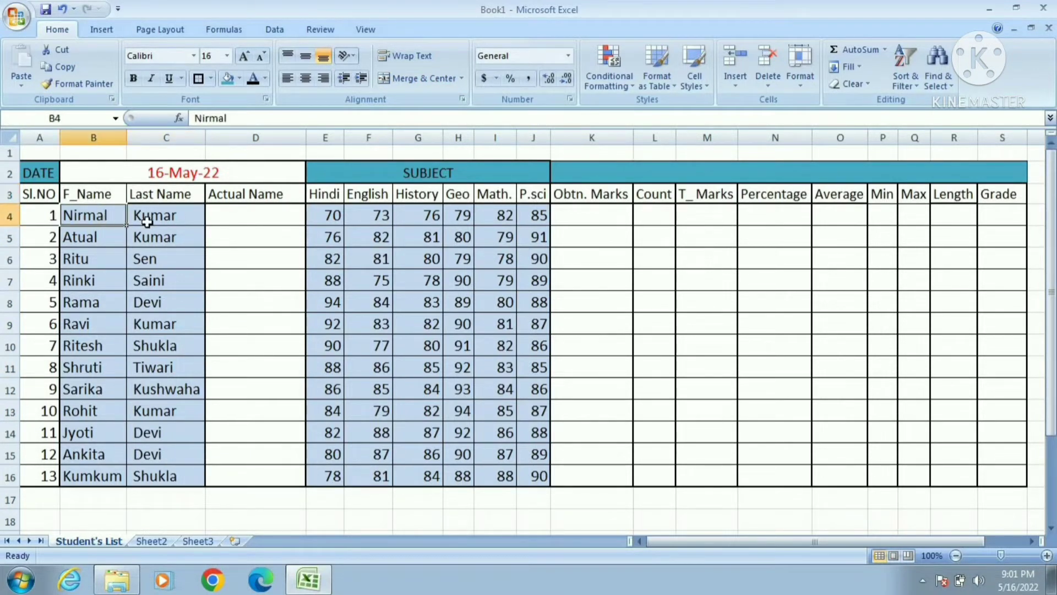
{"action": "left_click", "coordinate": [142, 217]}
Enter the formula =CONCATENATE(B4,C4) in D4 to join the first and last names under Actual Name
{"action": "left_click", "coordinate": [251, 221]}
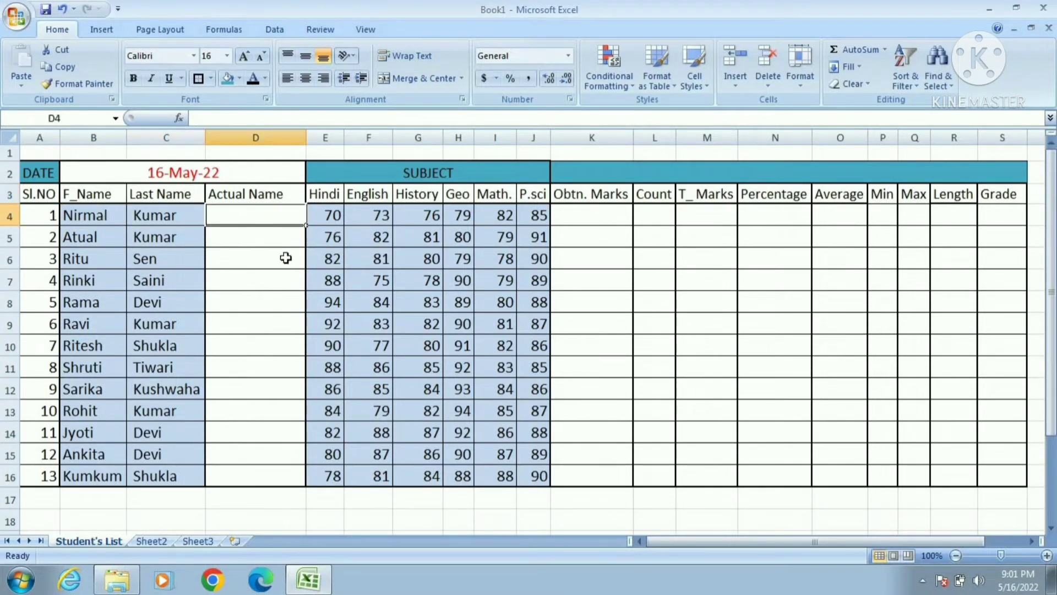
{"action": "type", "text": "="}
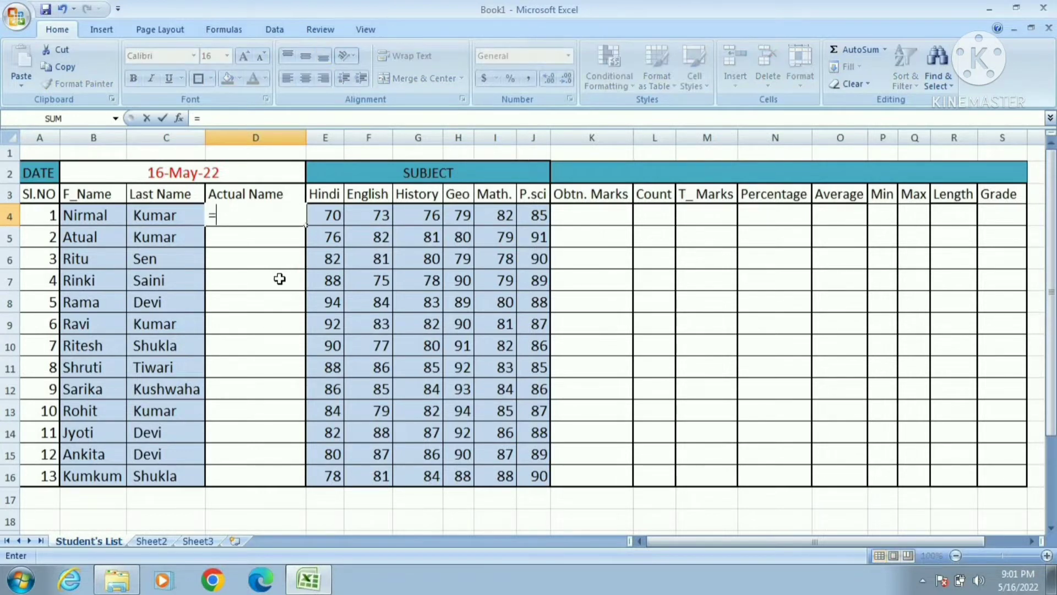
{"action": "type", "text": "CONCATE"}
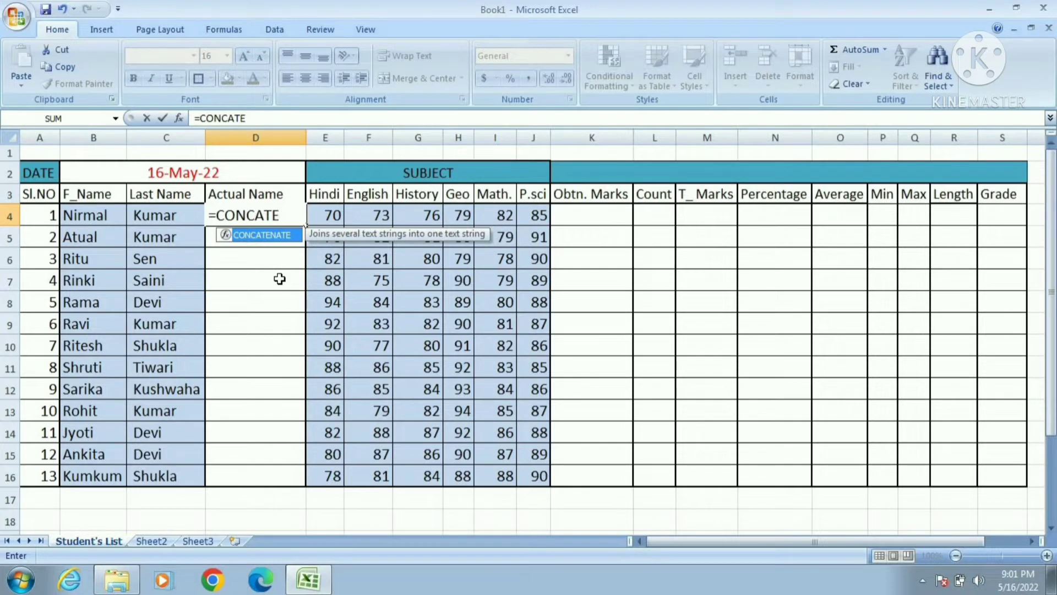
{"action": "type", "text": "NATE"}
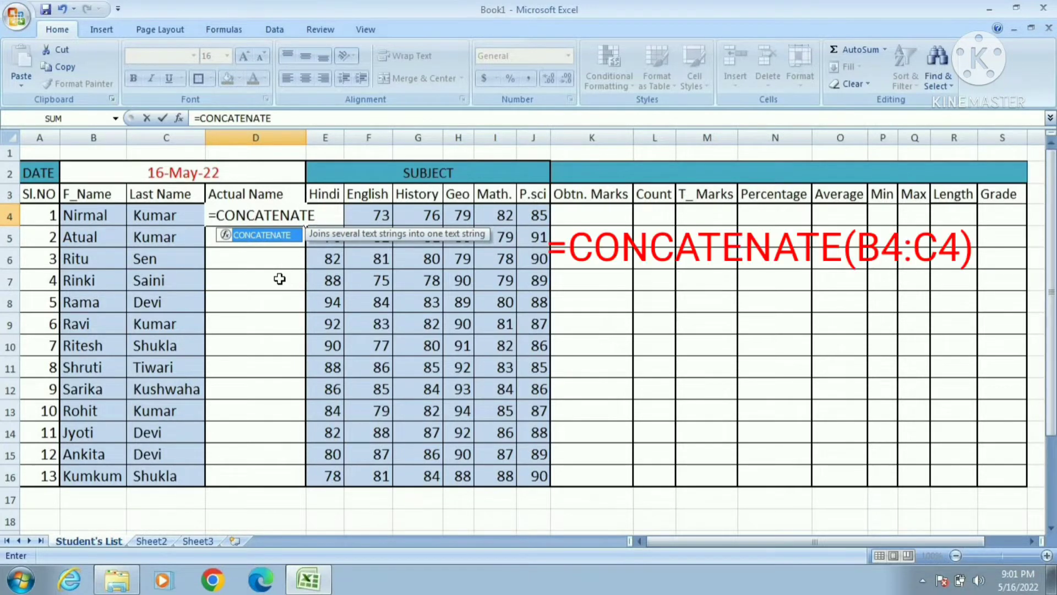
{"action": "type", "text": "("}
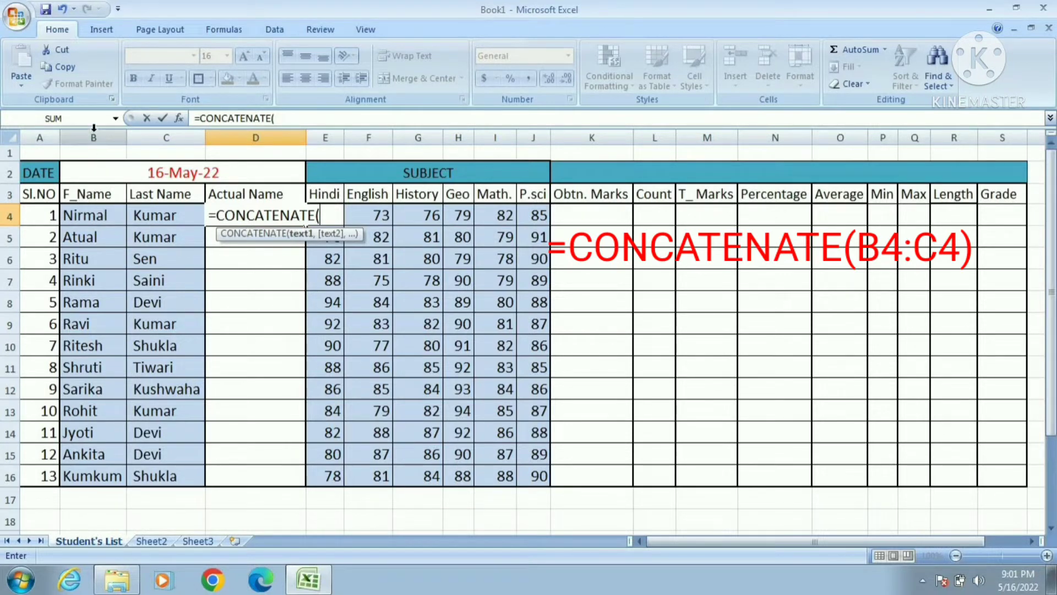
{"action": "left_click", "coordinate": [95, 217]}
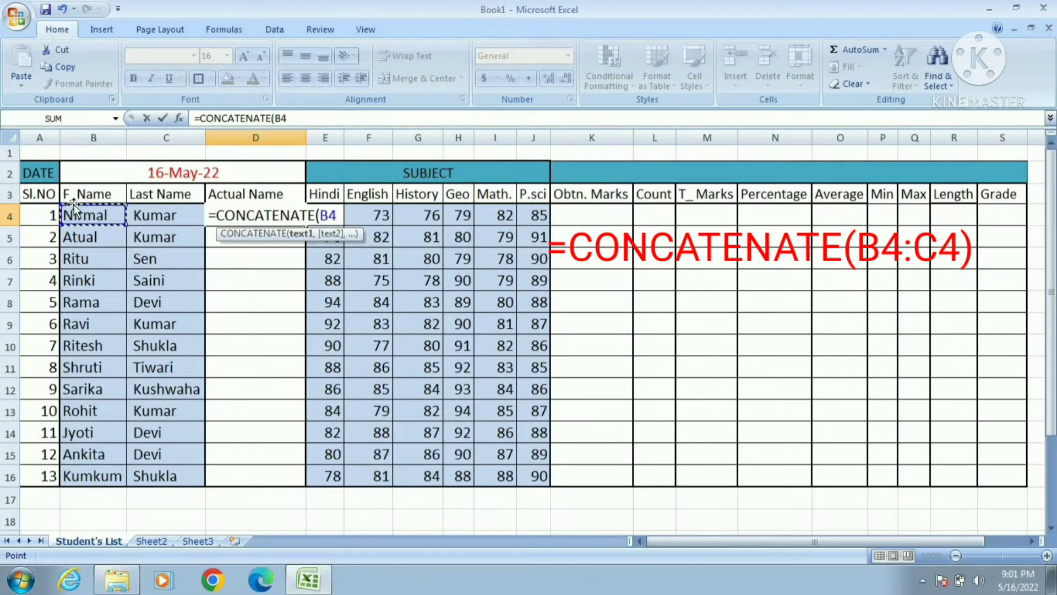
{"action": "type", "text": ","}
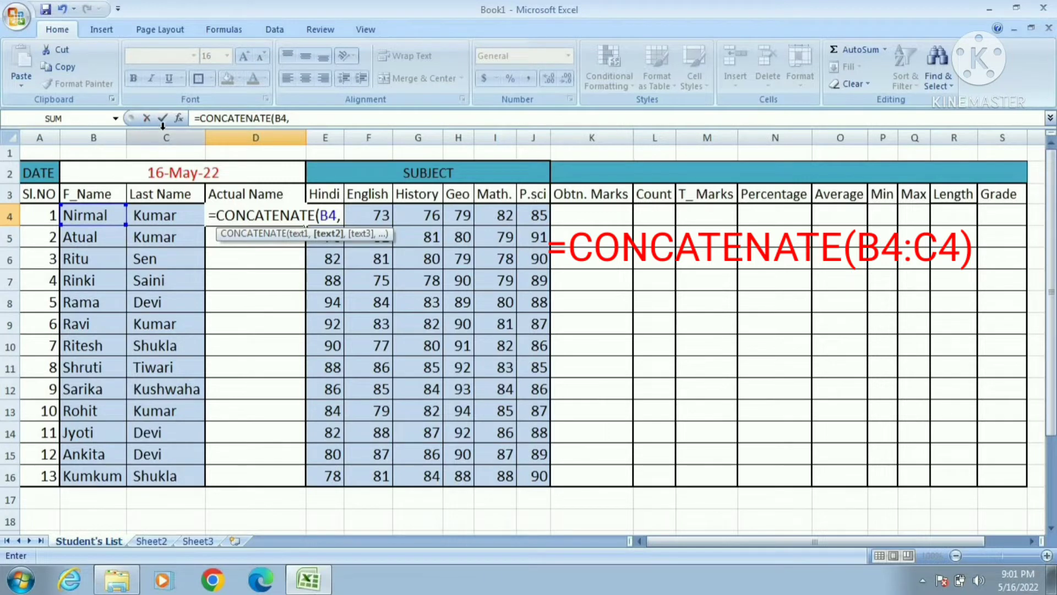
{"action": "left_click", "coordinate": [176, 215]}
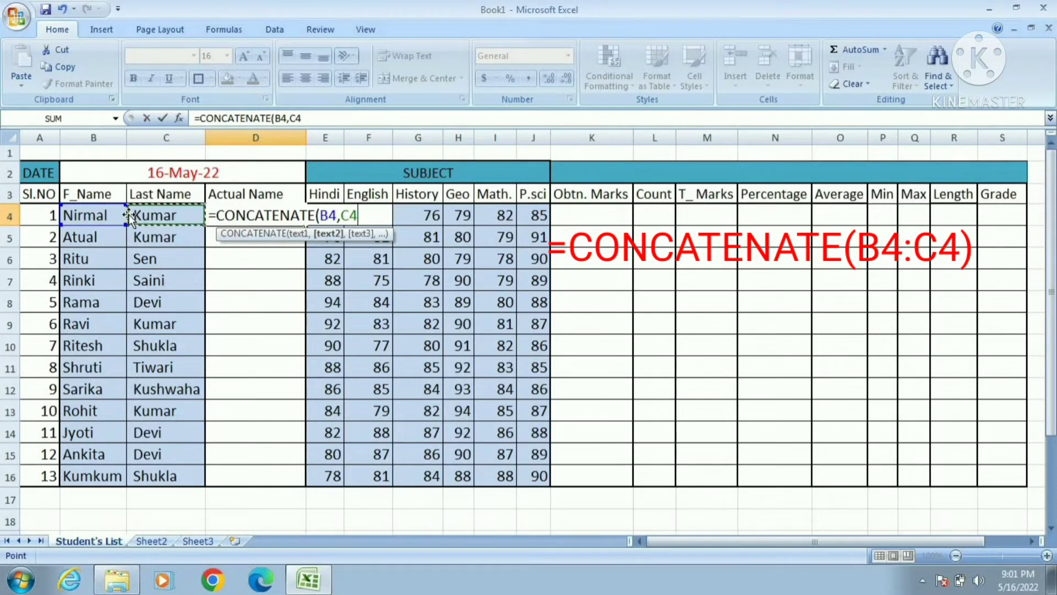
{"action": "type", "text": ")"}
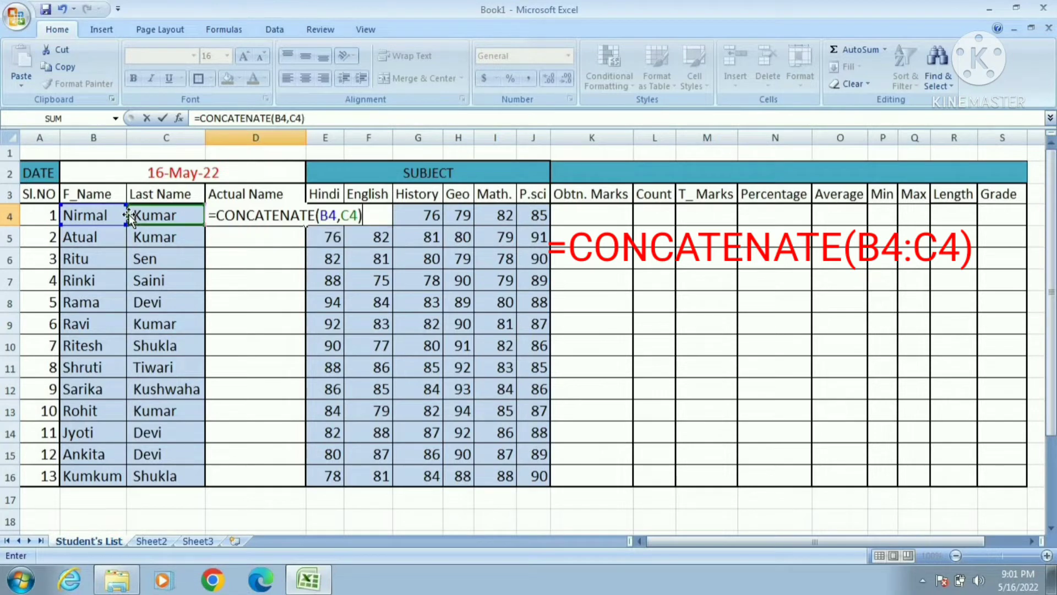
{"action": "key", "text": "Return"}
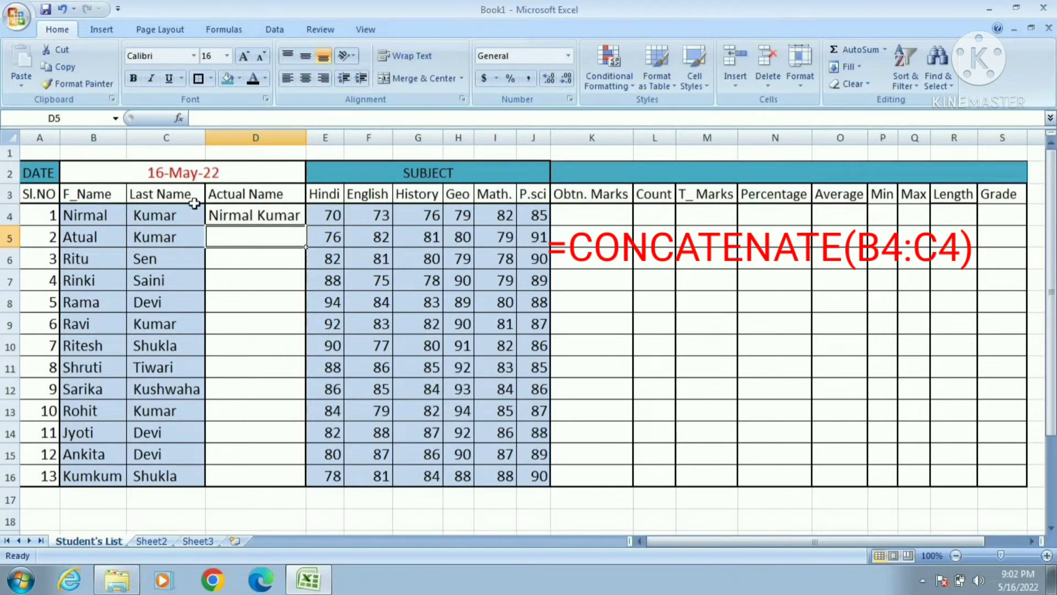
{"action": "left_click", "coordinate": [89, 216]}
{"action": "left_click", "coordinate": [285, 212]}
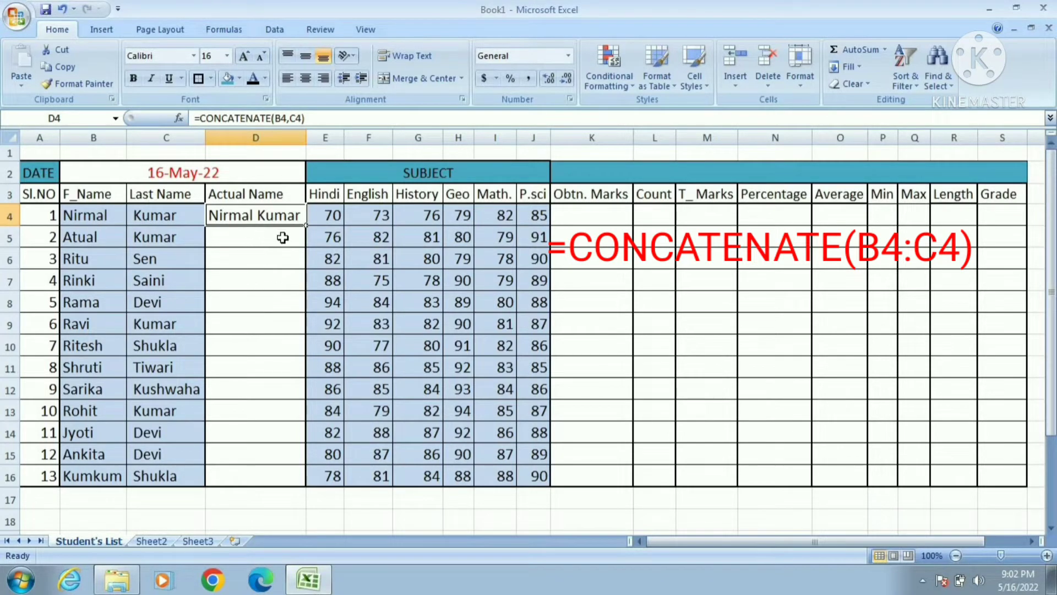
Join the second student's first and last names in D5 with the formula =B5&C5
{"action": "left_click", "coordinate": [284, 237]}
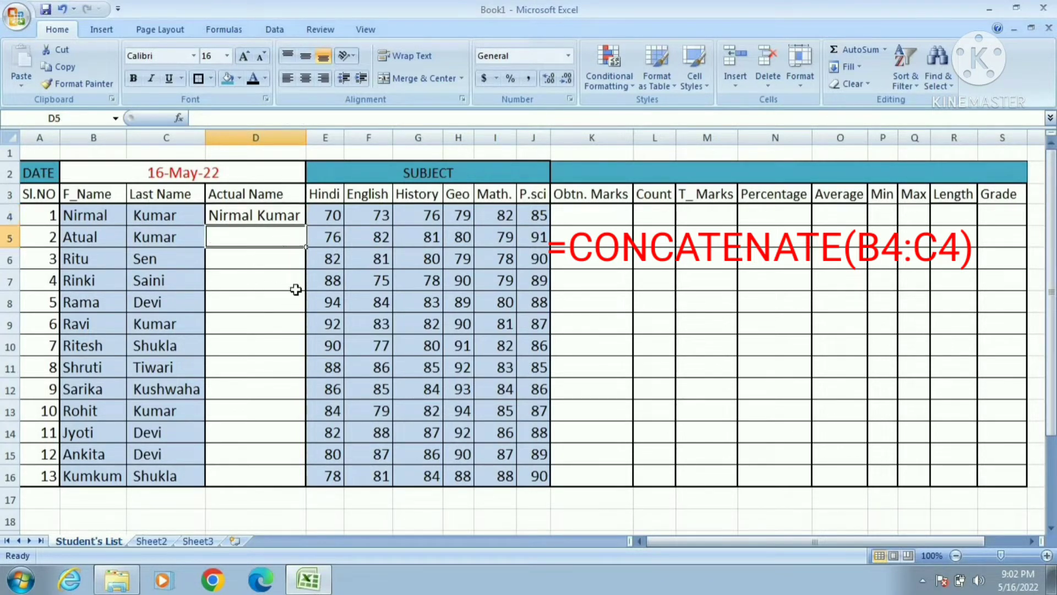
{"action": "type", "text": "="}
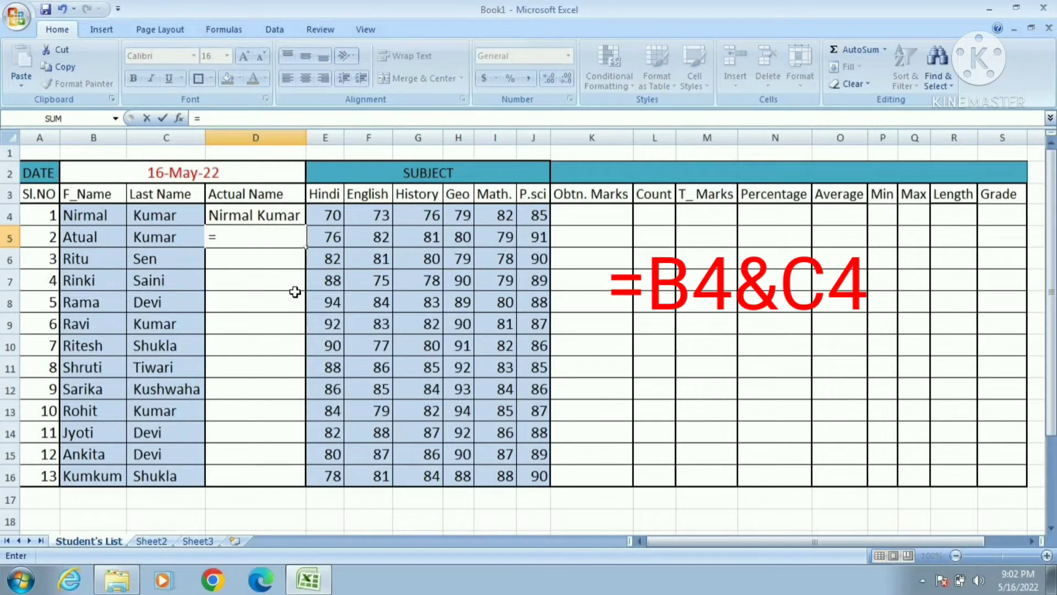
{"action": "left_click", "coordinate": [88, 237]}
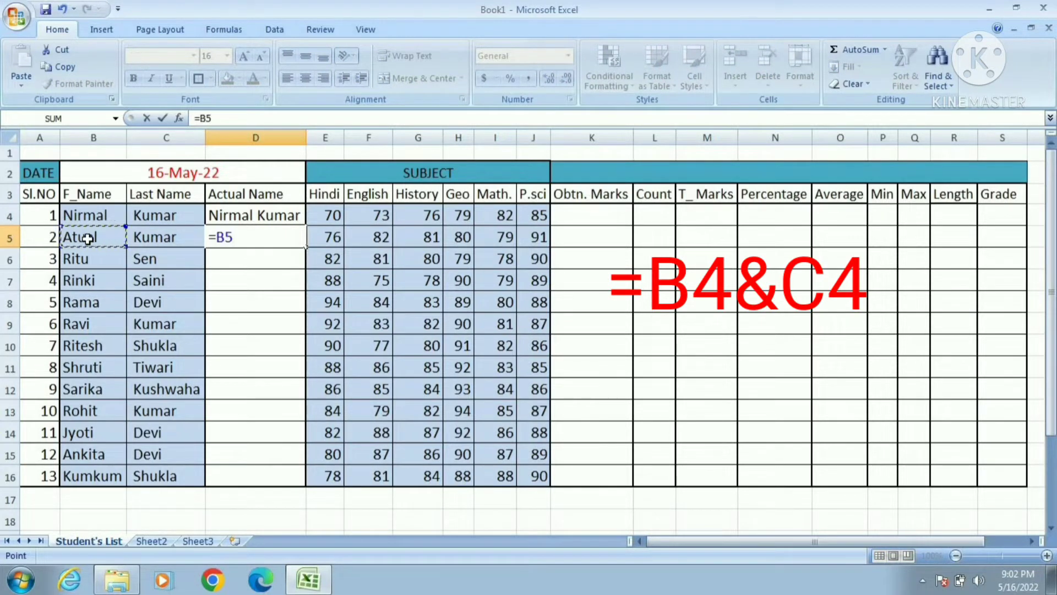
{"action": "type", "text": "&"}
{"action": "left_click", "coordinate": [179, 238]}
{"action": "key", "text": "Return"}
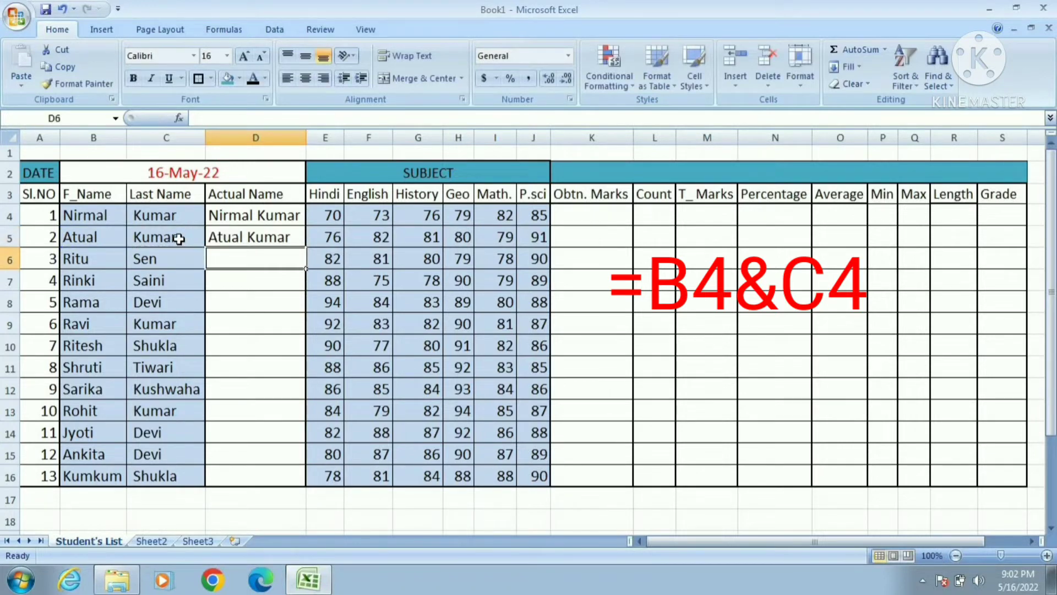
Fill the name-joining formula from D5 down to D16 and autofit column D to the full names
{"action": "left_click", "coordinate": [256, 237]}
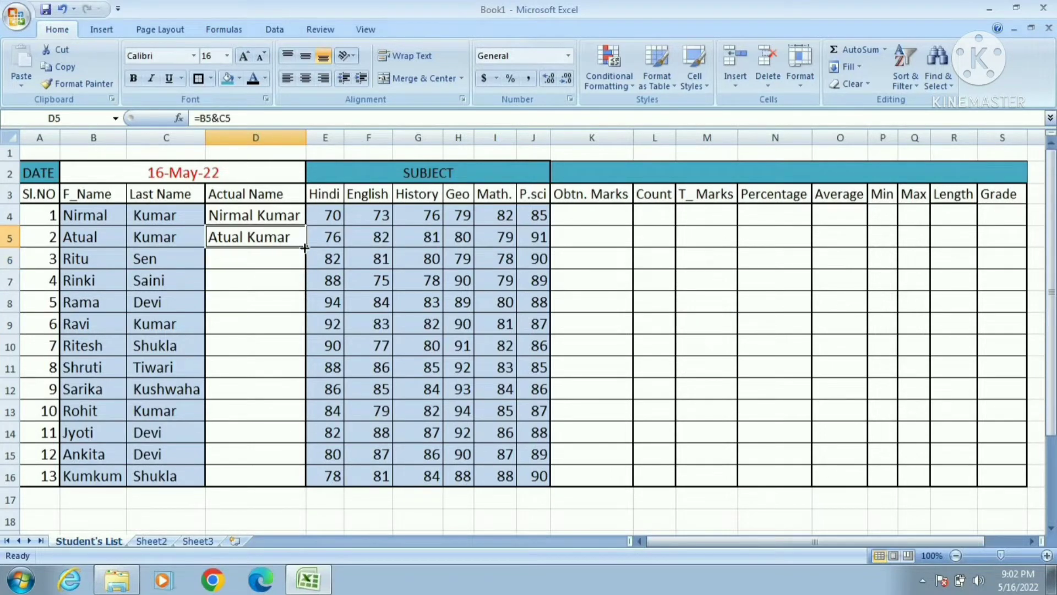
{"action": "left_click_drag", "start_coordinate": [304, 248], "coordinate": [306, 477]}
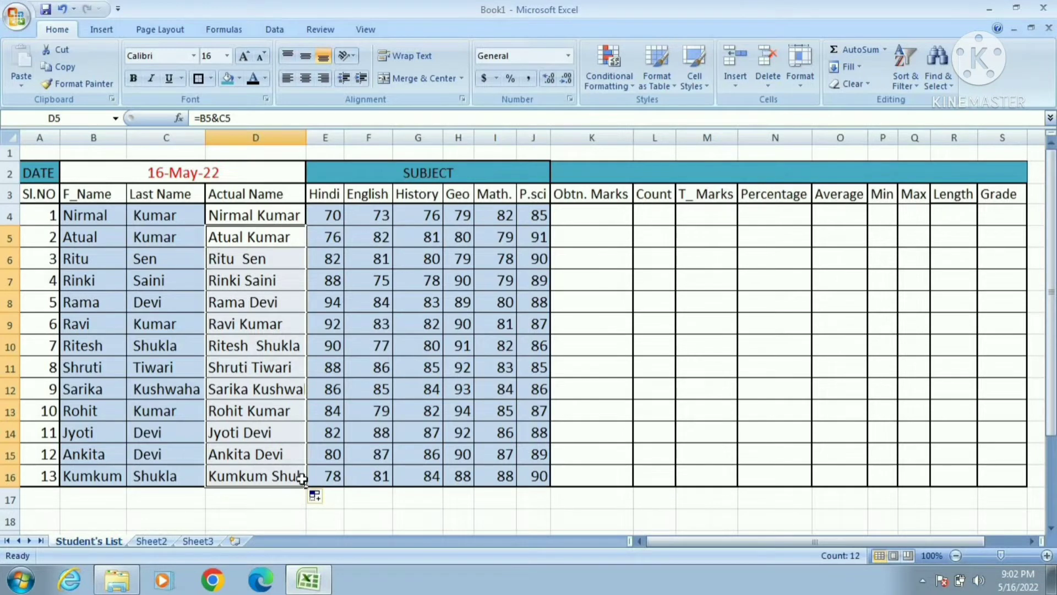
{"action": "left_click", "coordinate": [266, 498]}
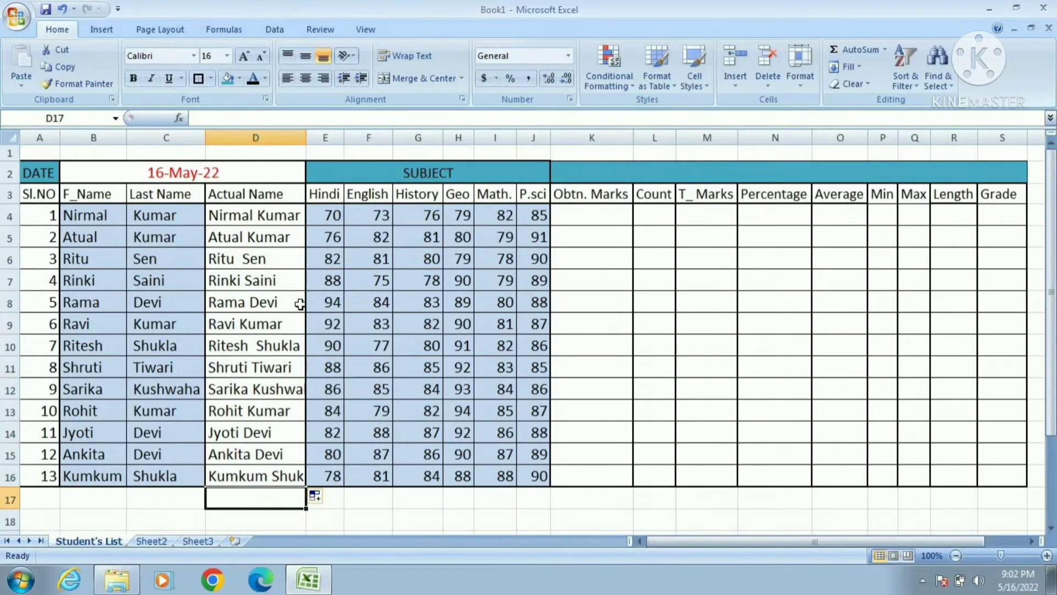
{"action": "double_click", "coordinate": [310, 138]}
{"action": "left_click", "coordinate": [268, 466]}
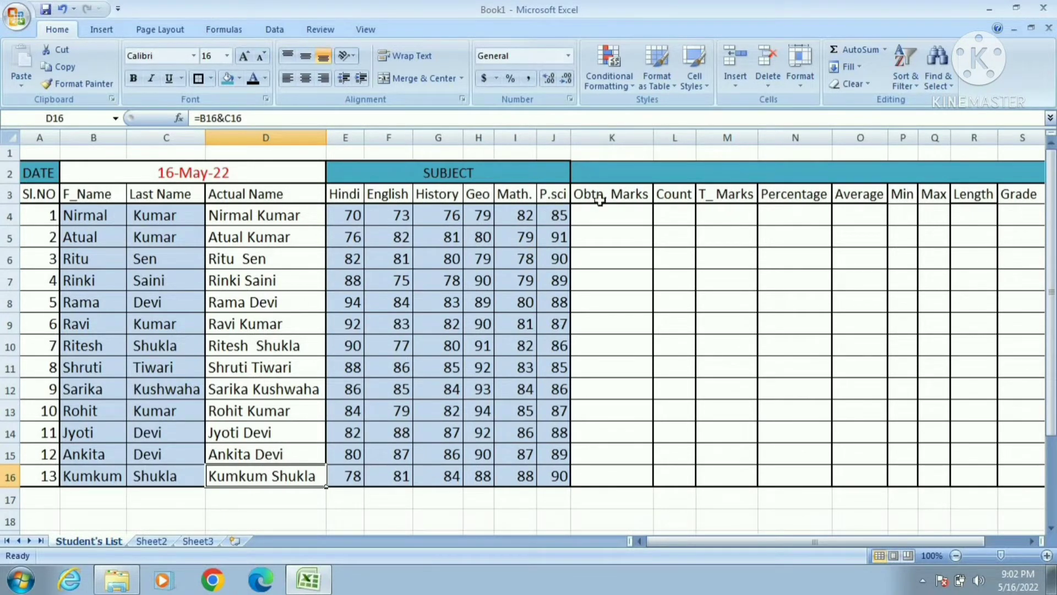
{"action": "left_click", "coordinate": [616, 198]}
{"action": "left_click", "coordinate": [610, 220]}
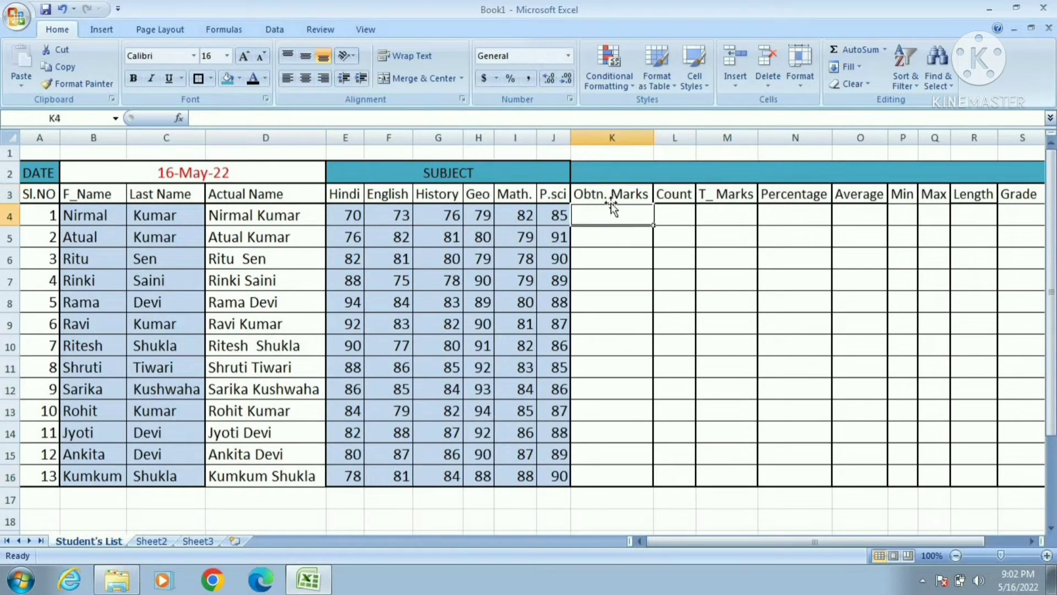
{"action": "left_click", "coordinate": [611, 196]}
{"action": "left_click", "coordinate": [606, 219]}
{"action": "left_click", "coordinate": [604, 193]}
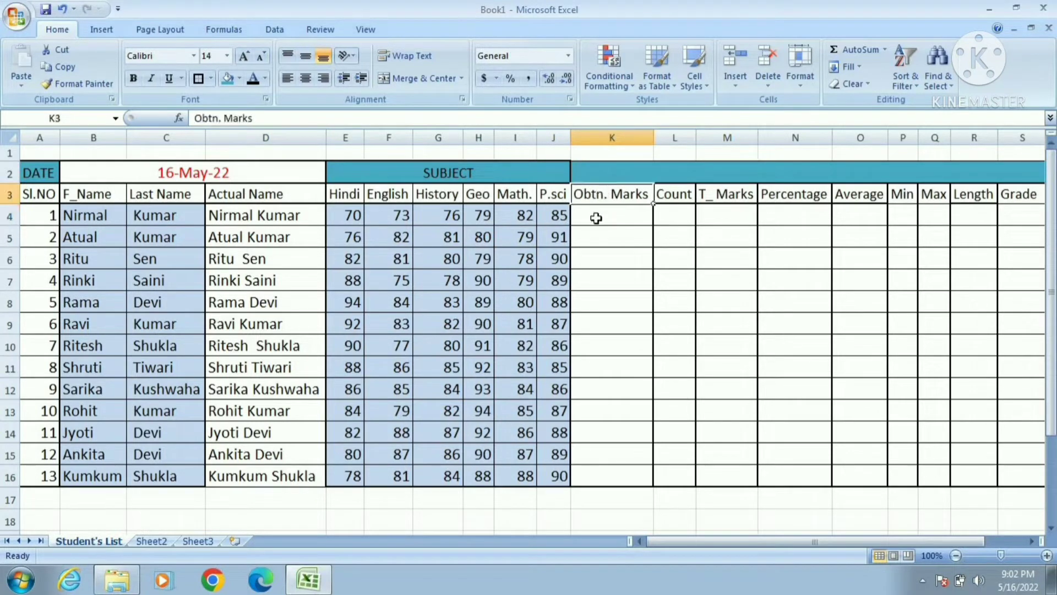
{"action": "left_click", "coordinate": [596, 220]}
{"action": "left_click", "coordinate": [608, 193]}
{"action": "left_click", "coordinate": [605, 215]}
{"action": "left_click_drag", "start_coordinate": [355, 217], "coordinate": [541, 229]}
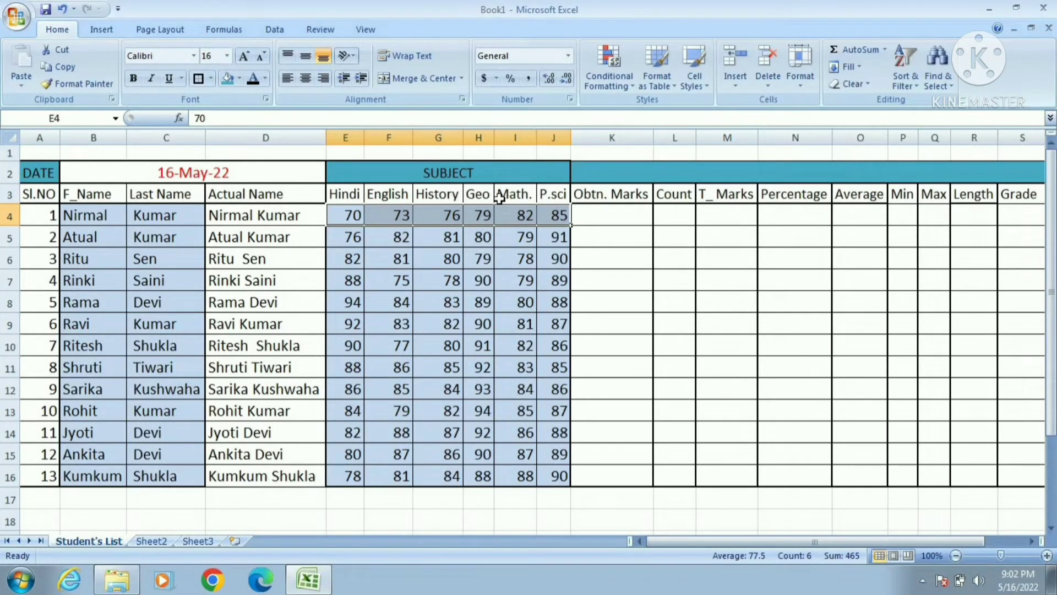
Total the first student's subject marks in K4 with the formula =SUM(E4:J4)
{"action": "left_click", "coordinate": [603, 215]}
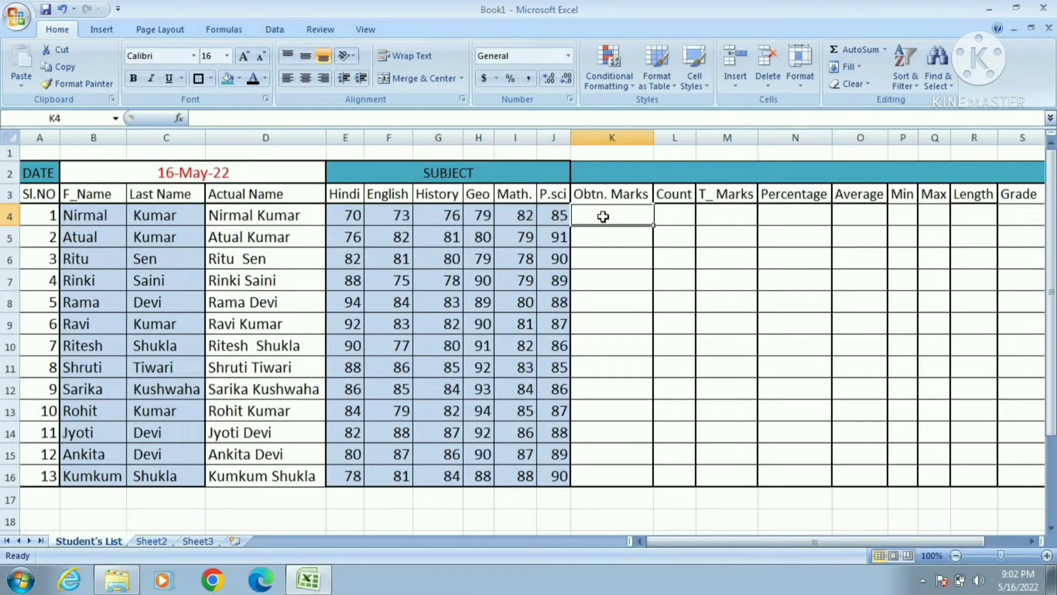
{"action": "type", "text": "=SUM"}
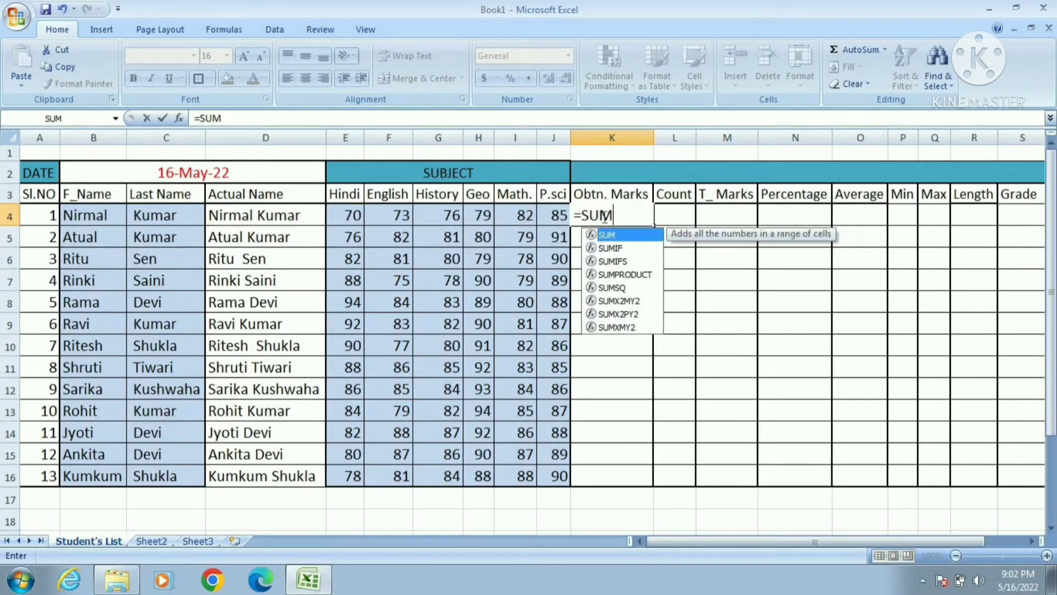
{"action": "type", "text": "("}
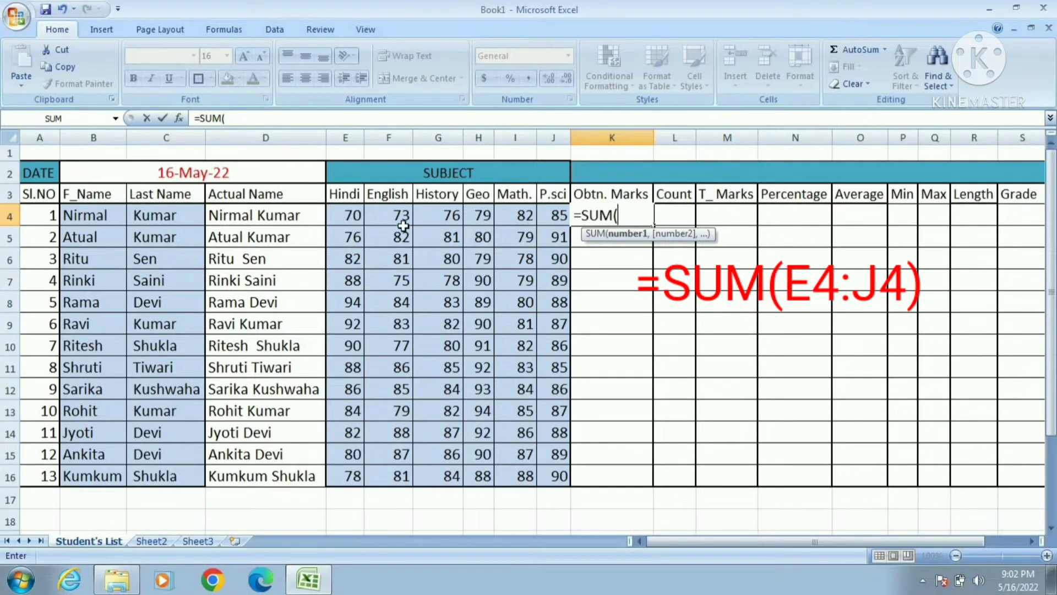
{"action": "left_click_drag", "start_coordinate": [345, 214], "coordinate": [560, 215]}
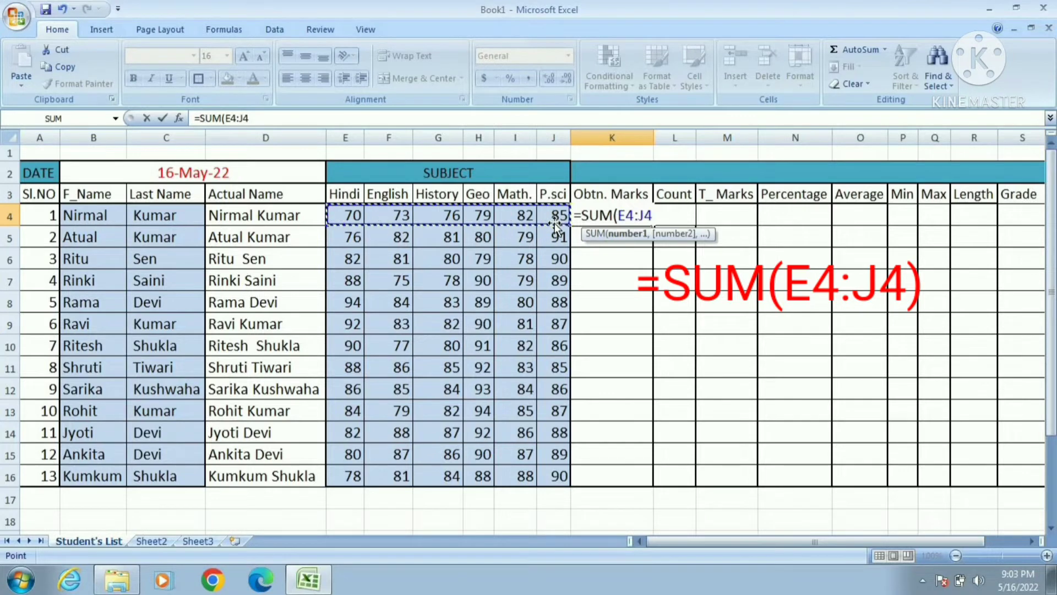
{"action": "type", "text": ")"}
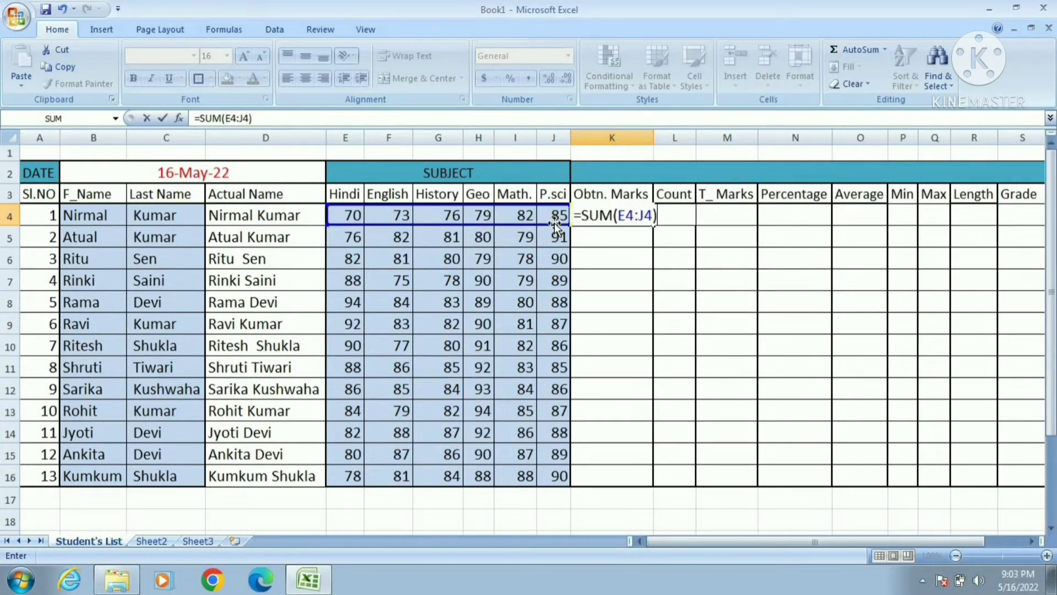
{"action": "key", "text": "Return"}
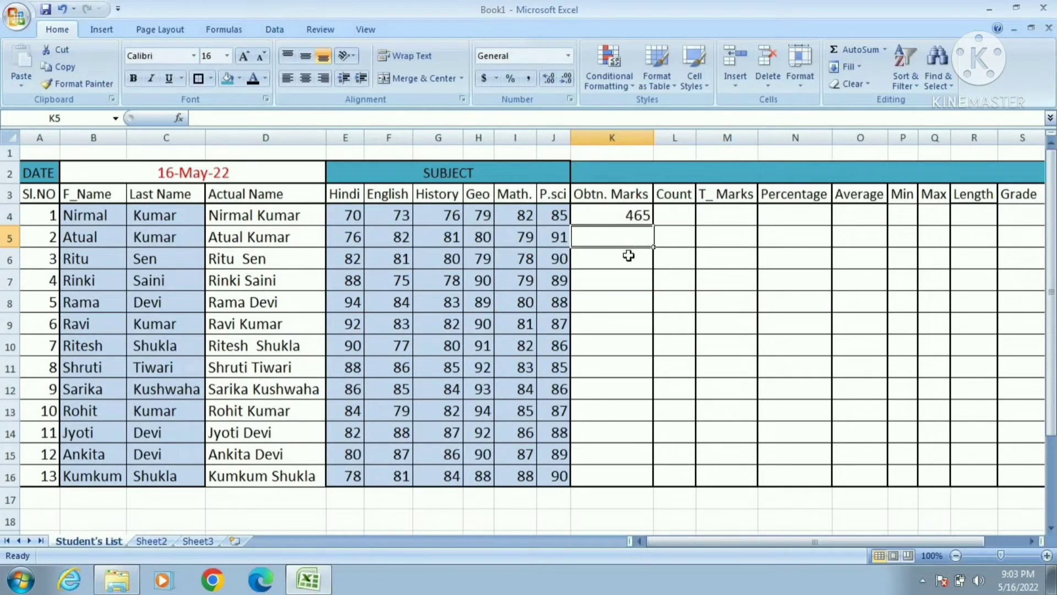
Total the second student's subject marks in K5 with the formula =E5+F5+G5+H5+I5+J5
{"action": "type", "text": "="}
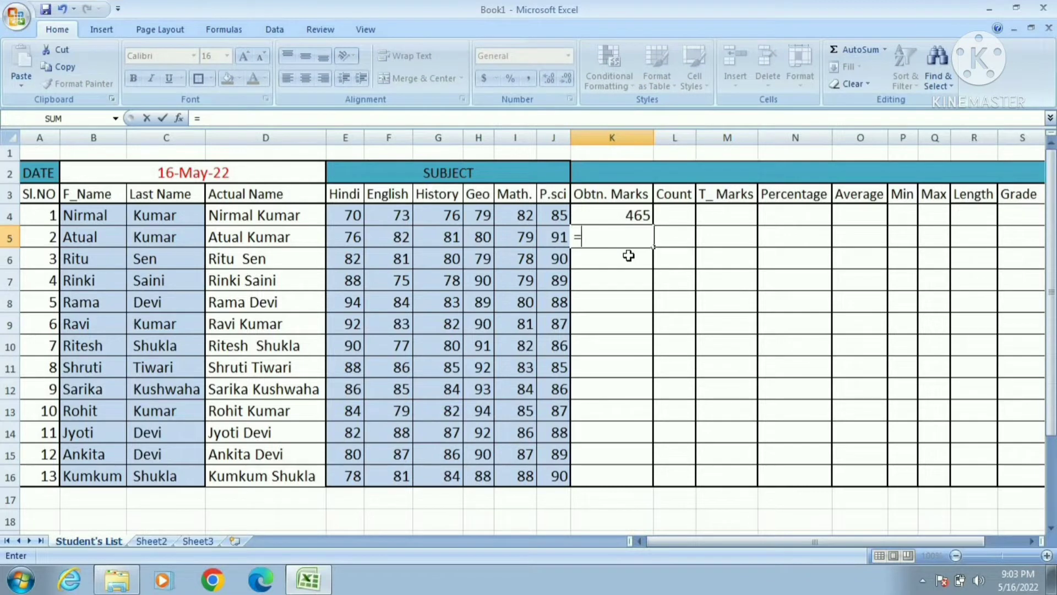
{"action": "left_click", "coordinate": [355, 237]}
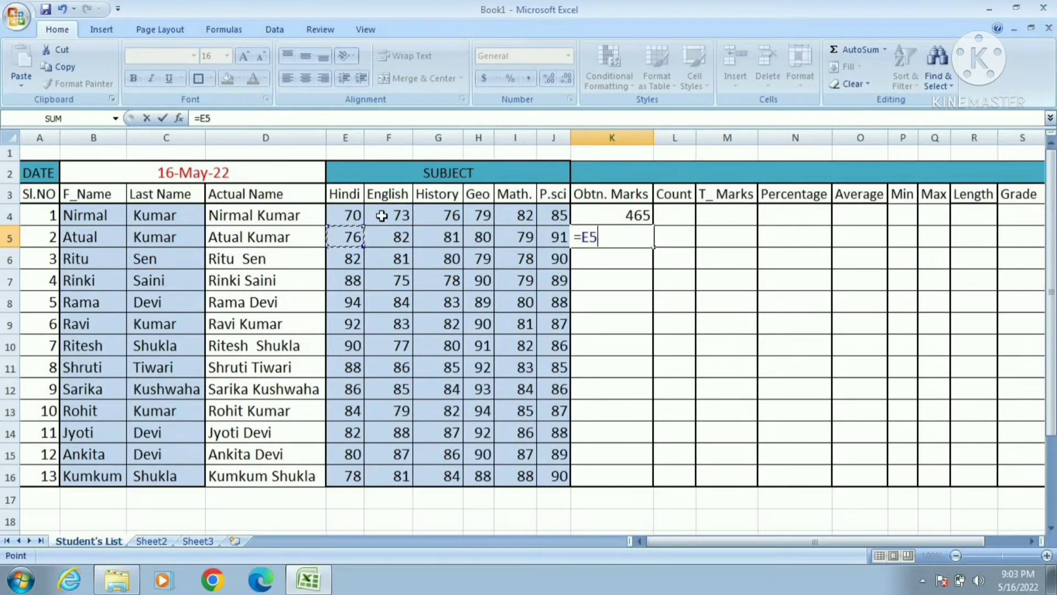
{"action": "type", "text": "+"}
{"action": "left_click", "coordinate": [389, 241]}
{"action": "type", "text": "+"}
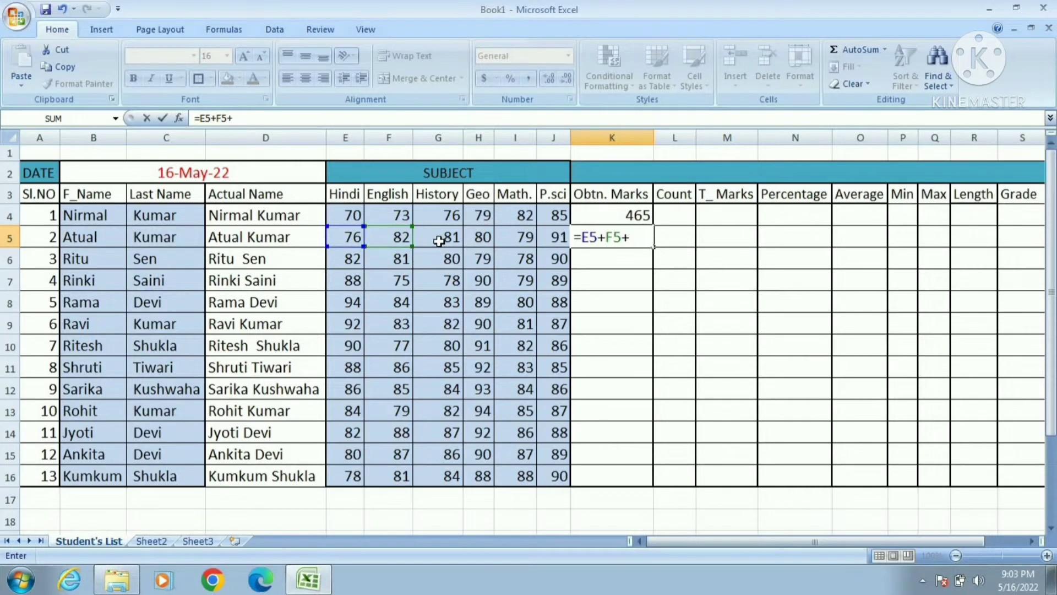
{"action": "left_click", "coordinate": [452, 241]}
{"action": "type", "text": "+"}
{"action": "left_click", "coordinate": [478, 240]}
{"action": "type", "text": "+"}
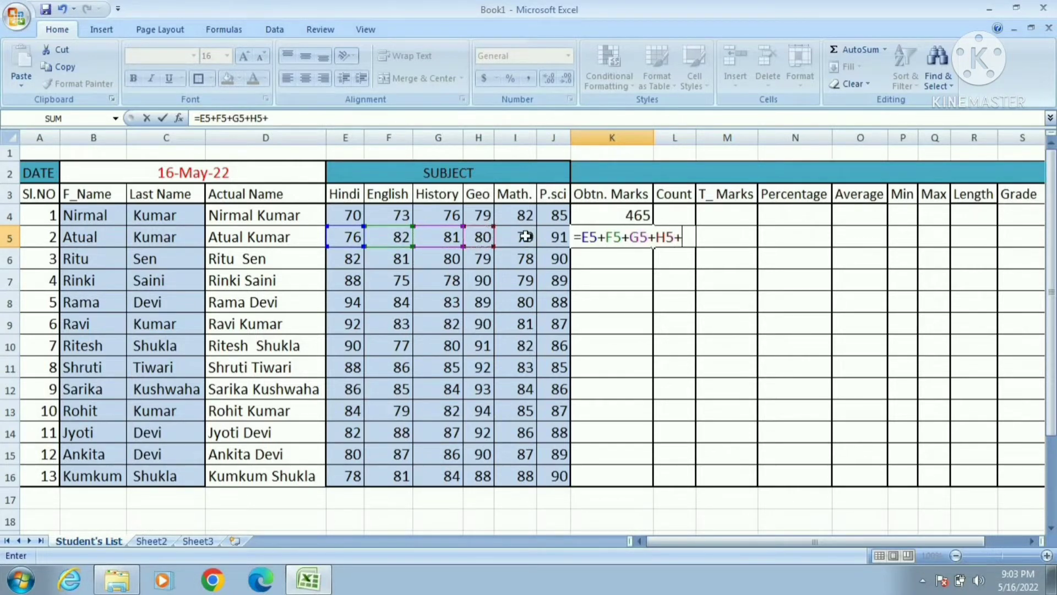
{"action": "left_click", "coordinate": [532, 241]}
{"action": "type", "text": "+"}
{"action": "left_click", "coordinate": [557, 240]}
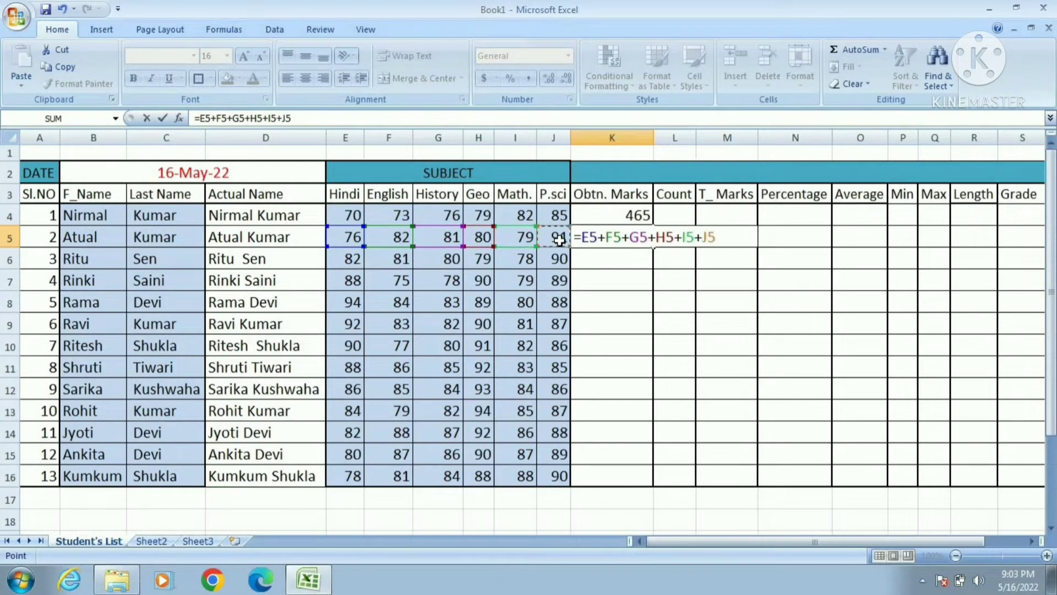
{"action": "key", "text": "Return"}
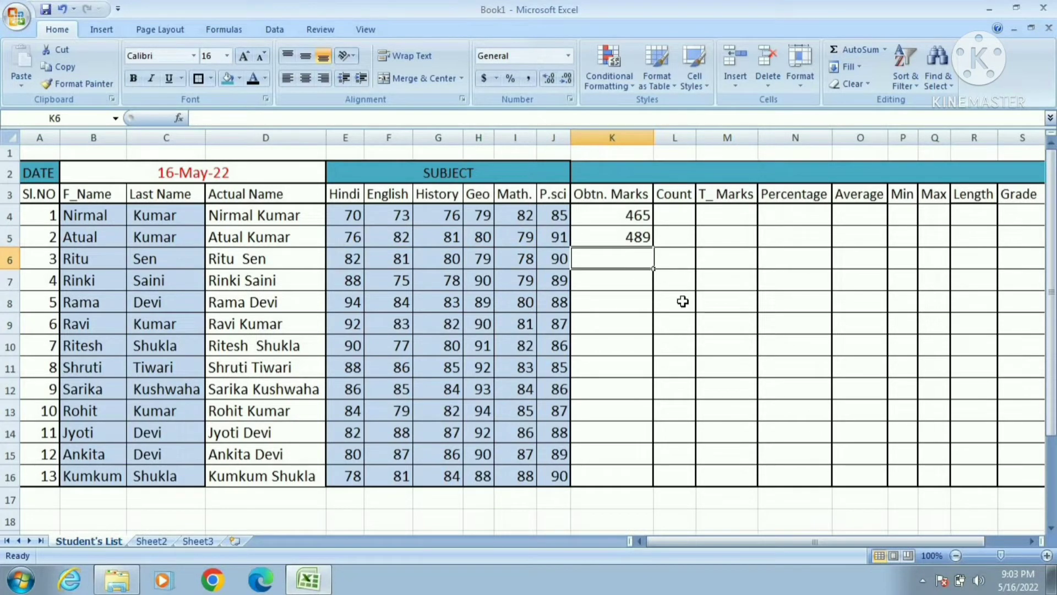
Total the third student's marks in K6 using AutoSum over E6:J6
{"action": "left_click", "coordinate": [860, 52]}
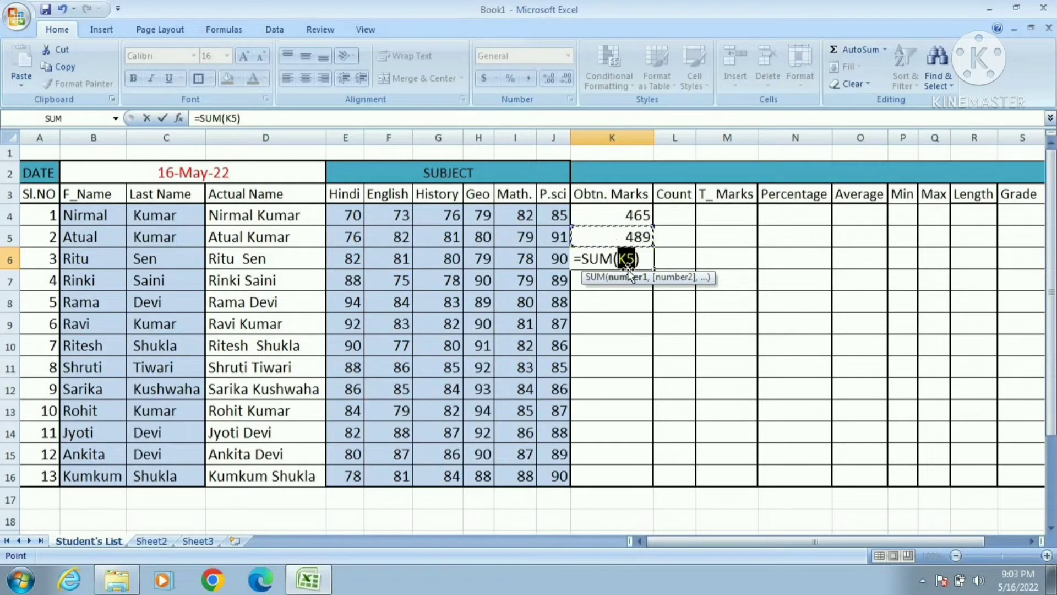
{"action": "left_click_drag", "start_coordinate": [349, 261], "coordinate": [558, 261]}
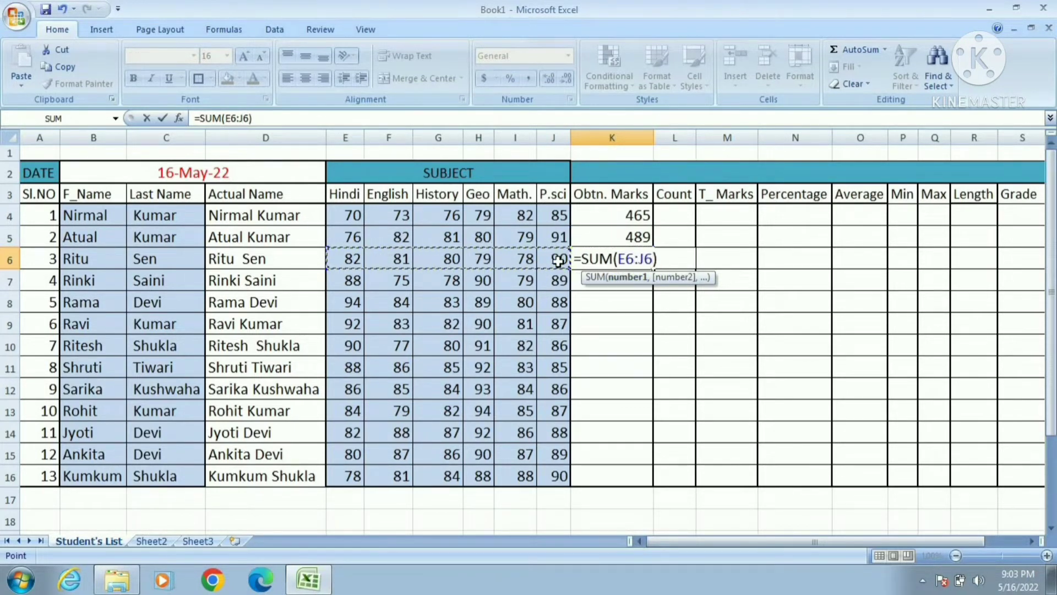
{"action": "key", "text": "Return"}
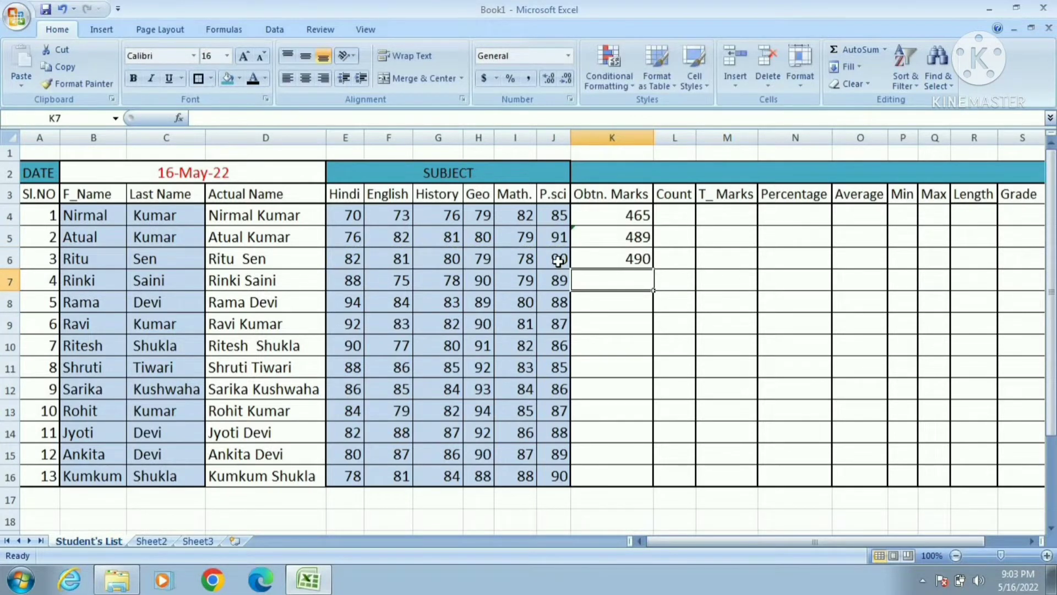
Review the formulas in K4 to K6 and fill the K6 sum down to K16
{"action": "left_click", "coordinate": [643, 211]}
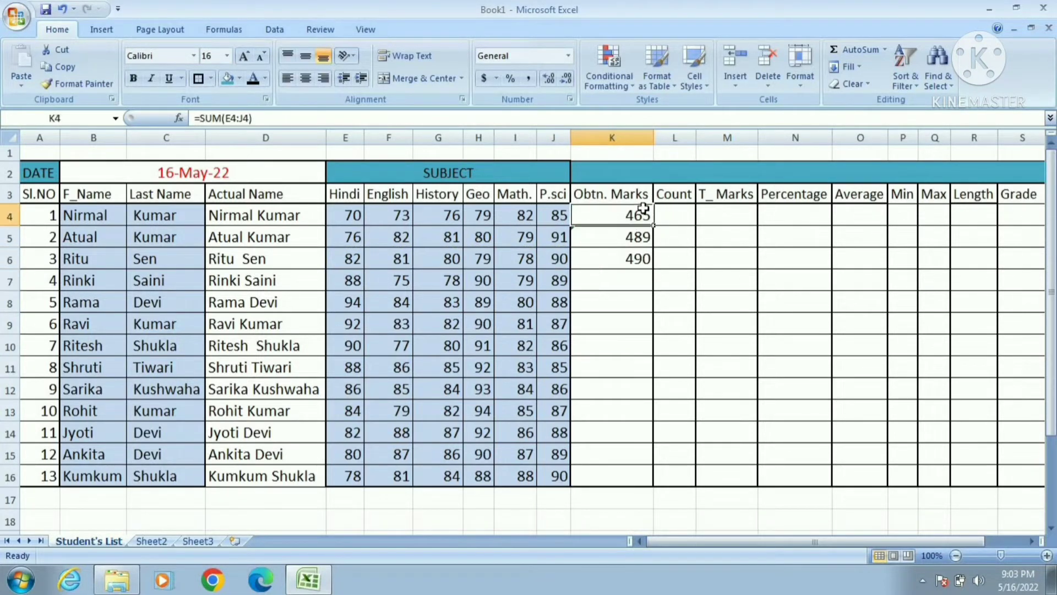
{"action": "left_click", "coordinate": [639, 236]}
{"action": "left_click", "coordinate": [639, 261]}
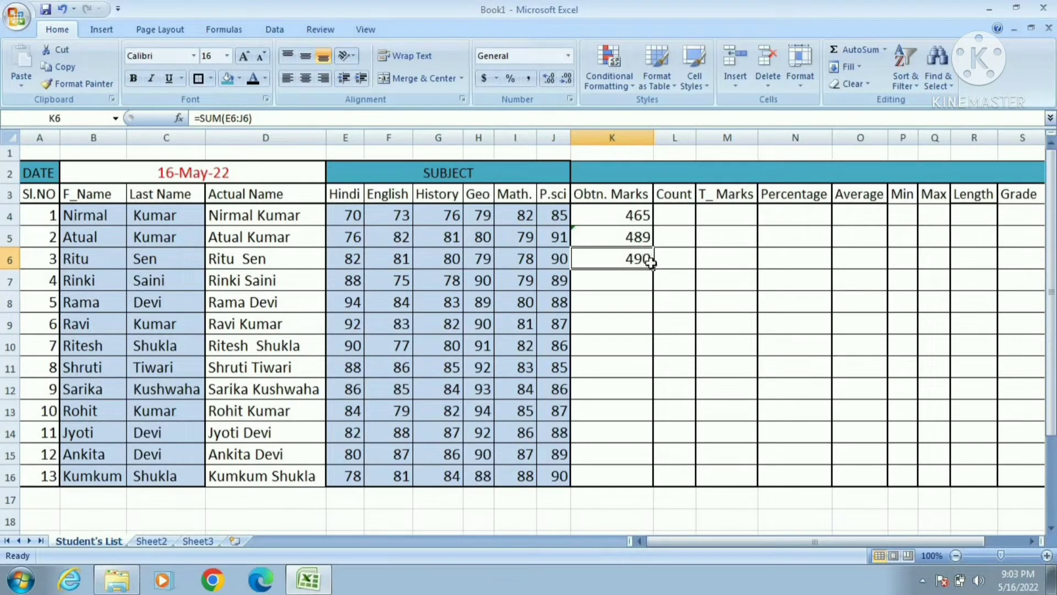
{"action": "left_click_drag", "start_coordinate": [653, 269], "coordinate": [664, 482]}
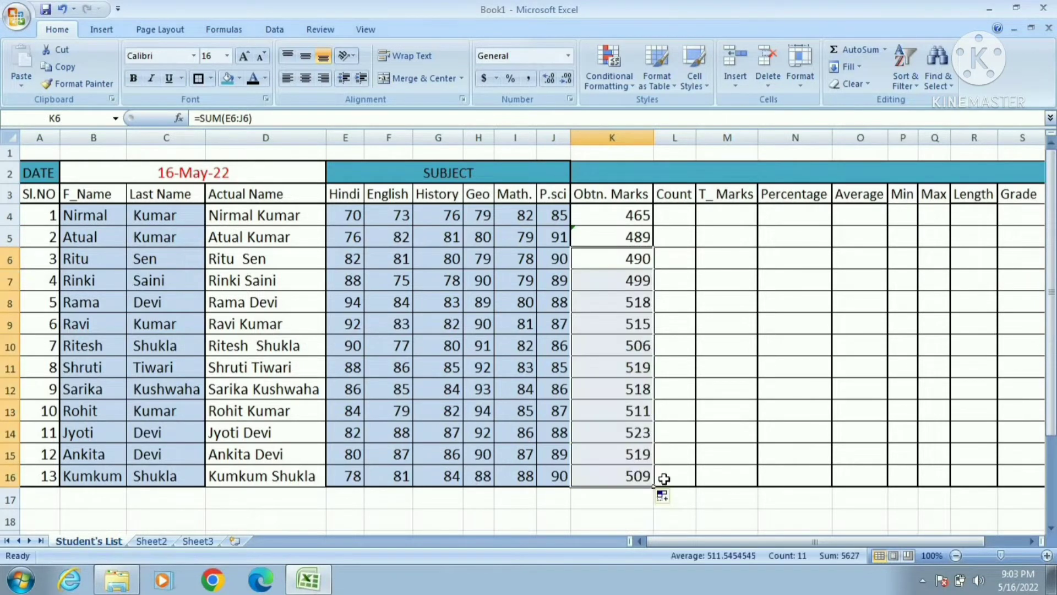
{"action": "left_click", "coordinate": [692, 282]}
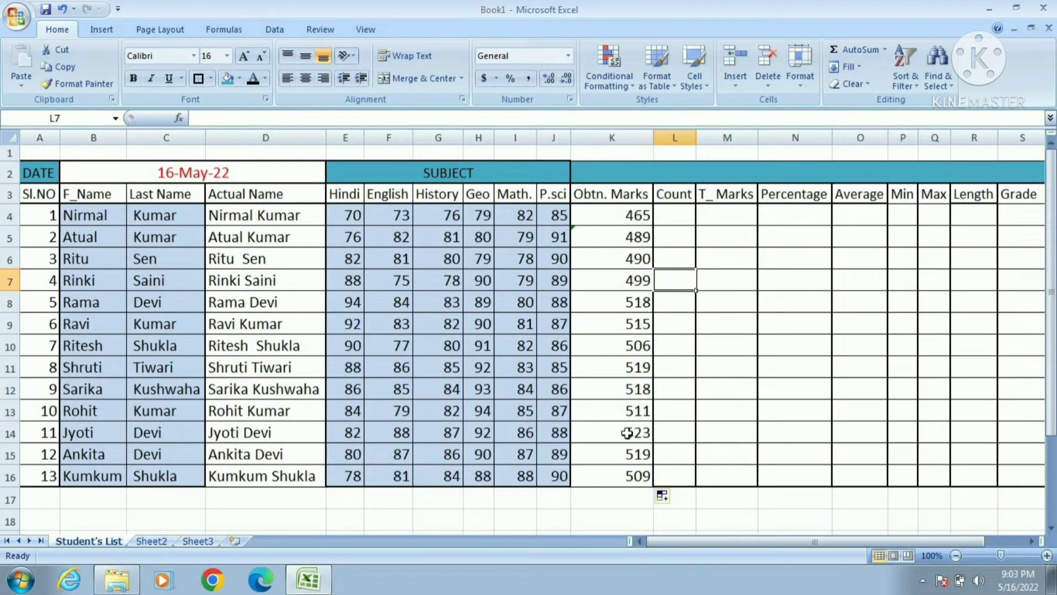
{"action": "left_click", "coordinate": [647, 515]}
Center the obtained marks in K4:K16 horizontally
{"action": "left_click_drag", "start_coordinate": [592, 213], "coordinate": [615, 473]}
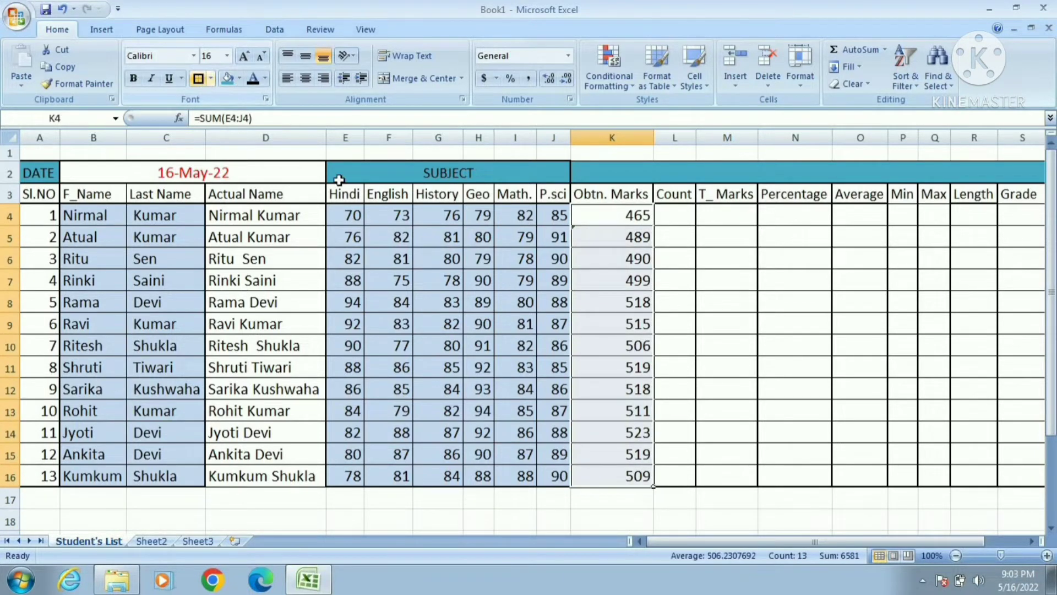
{"action": "left_click", "coordinate": [740, 364]}
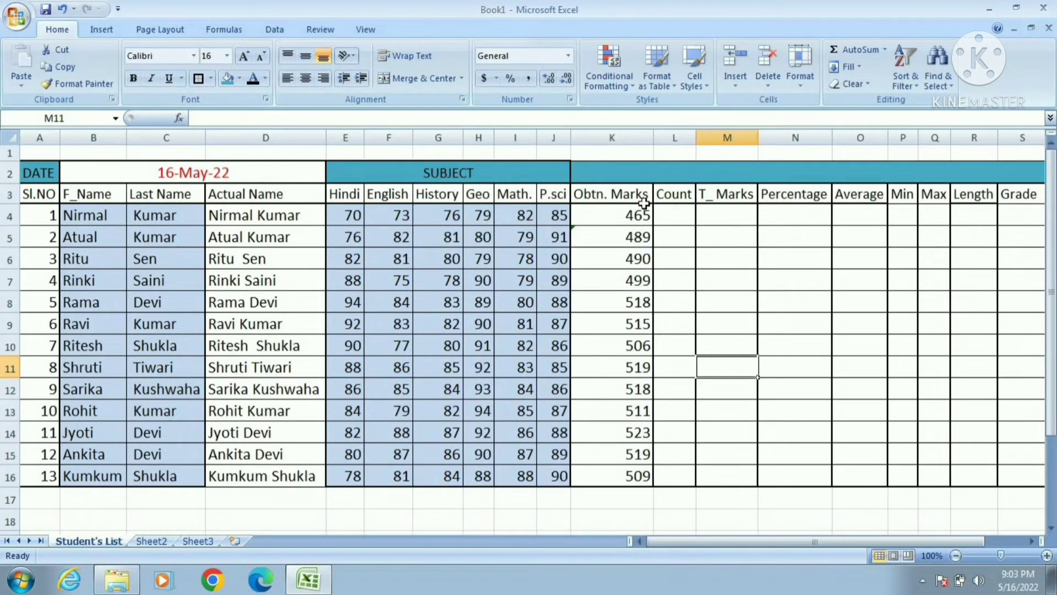
{"action": "left_click_drag", "start_coordinate": [634, 214], "coordinate": [629, 475]}
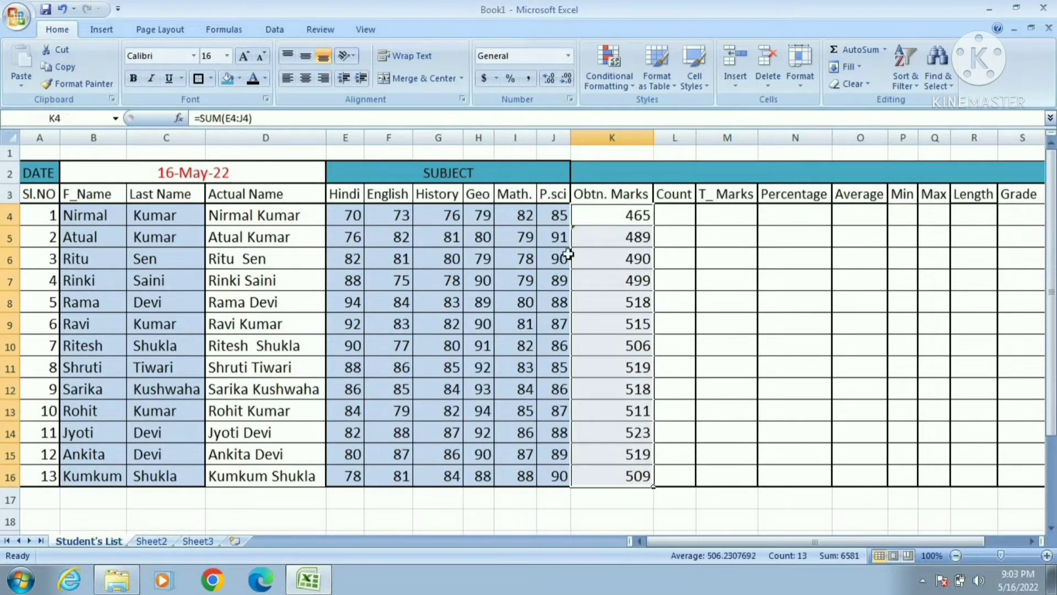
{"action": "left_click", "coordinate": [305, 78]}
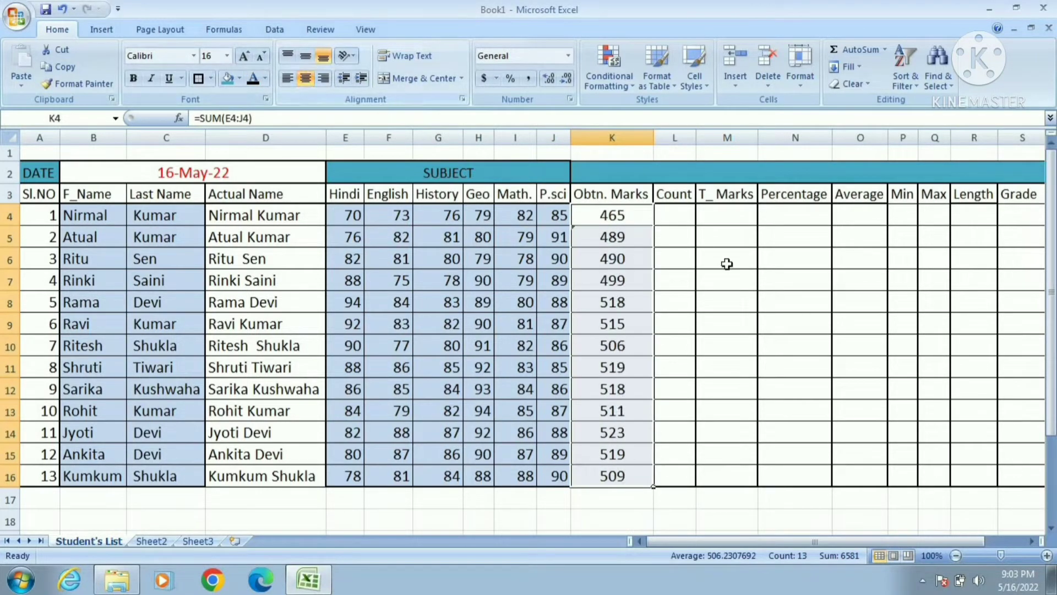
{"action": "left_click", "coordinate": [727, 259]}
Count the first student's subject marks in L4 with the formula =COUNT(E4:J4)
{"action": "left_click", "coordinate": [672, 190]}
{"action": "left_click", "coordinate": [673, 214]}
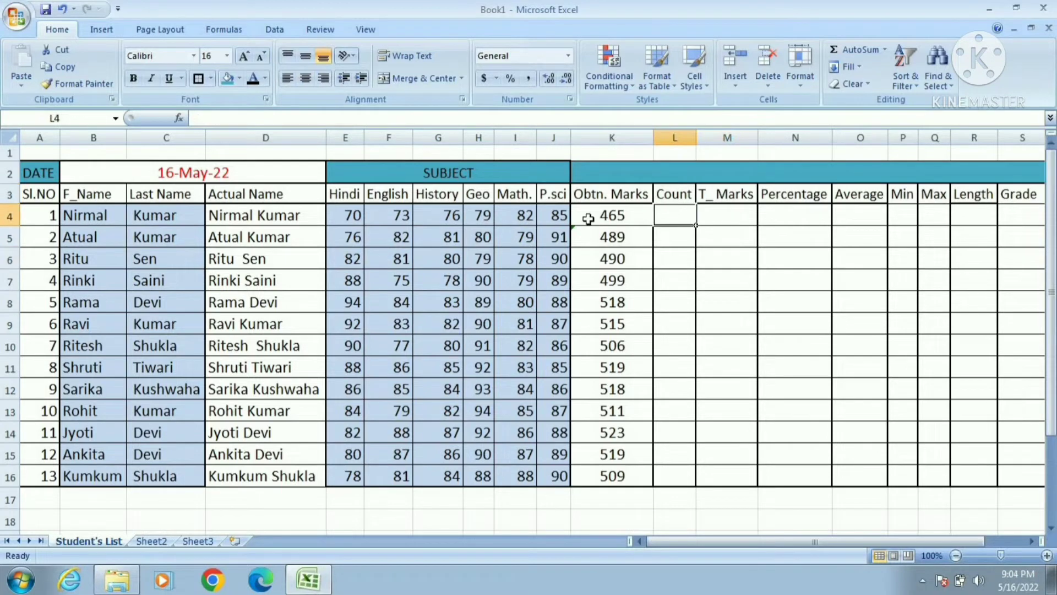
{"action": "left_click_drag", "start_coordinate": [345, 194], "coordinate": [569, 203]}
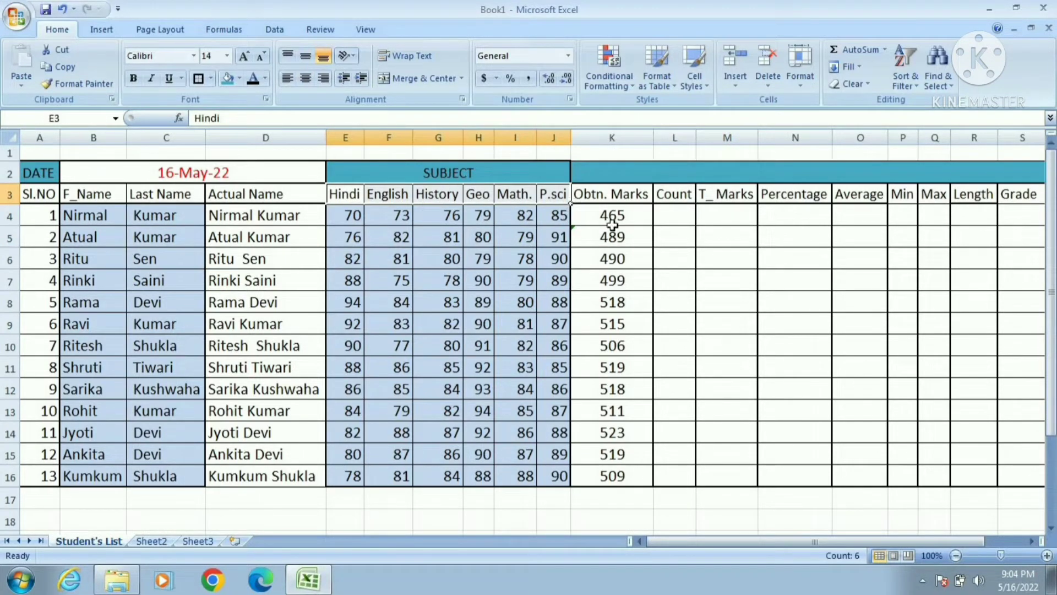
{"action": "left_click", "coordinate": [677, 218]}
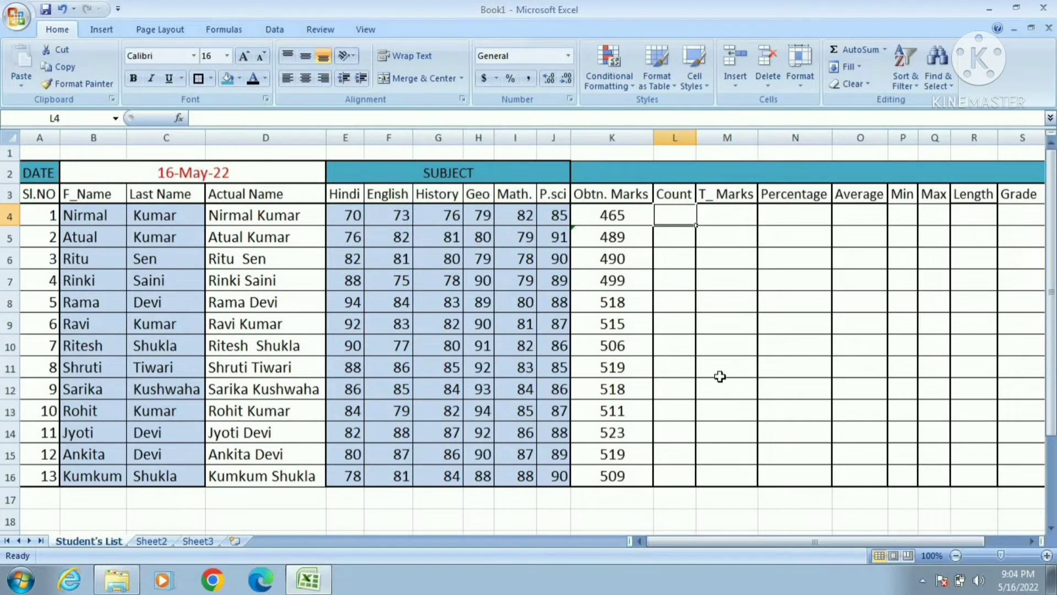
{"action": "type", "text": "=COUN"}
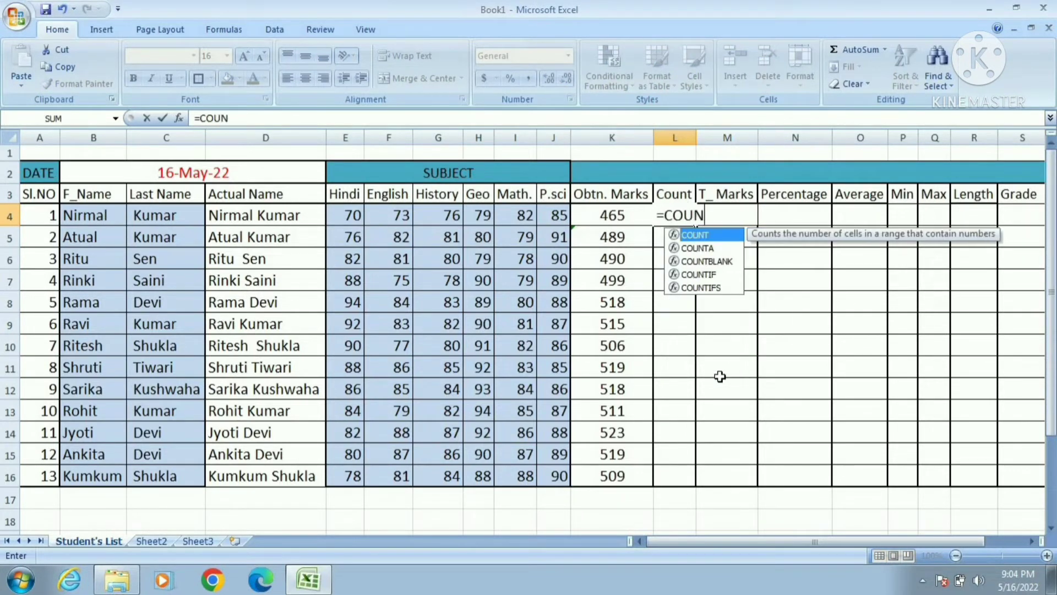
{"action": "type", "text": "T("}
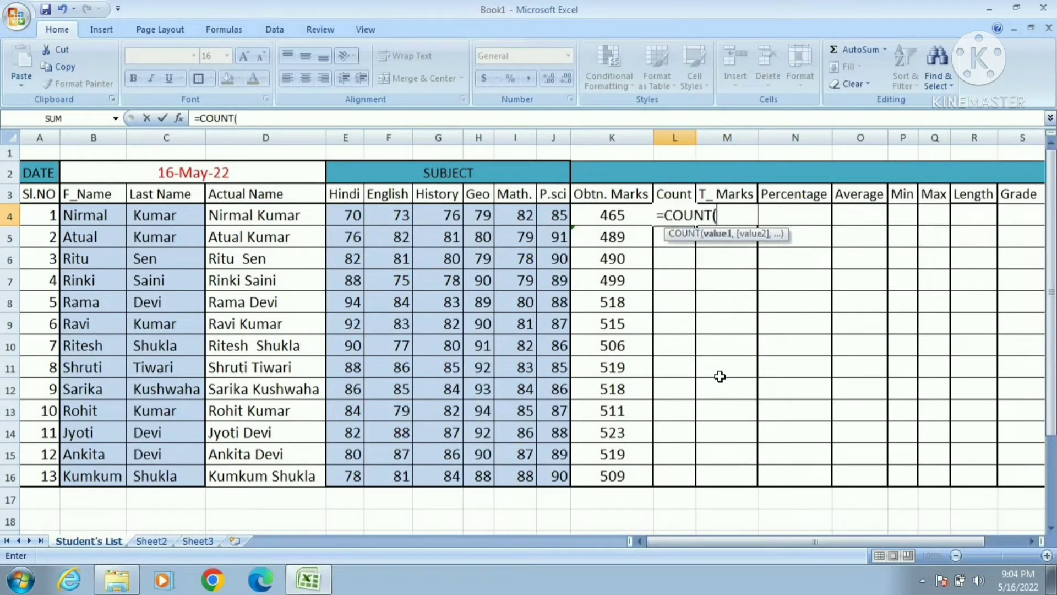
{"action": "left_click_drag", "start_coordinate": [337, 213], "coordinate": [570, 219]}
{"action": "left_click_drag", "start_coordinate": [566, 218], "coordinate": [566, 218]}
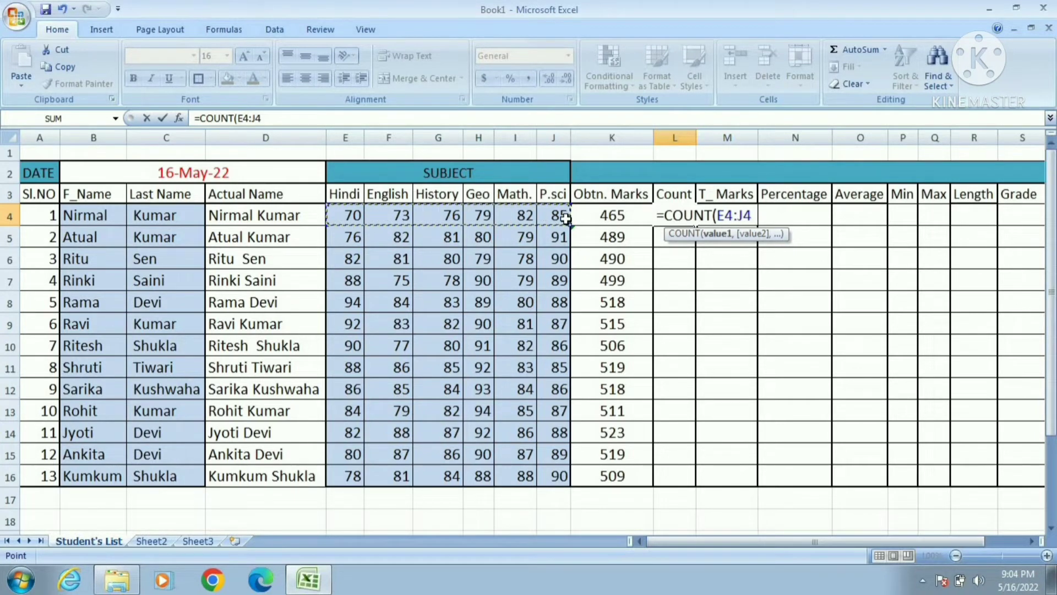
{"action": "key", "text": "Return"}
Fill the count formula from L4 down to L16
{"action": "left_click", "coordinate": [681, 218]}
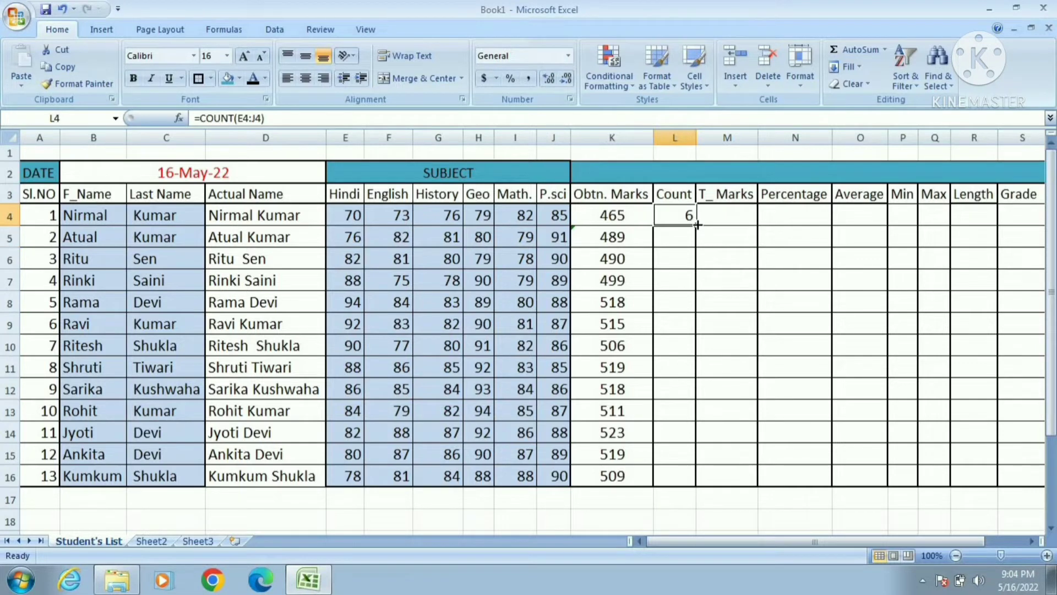
{"action": "left_click_drag", "start_coordinate": [697, 226], "coordinate": [687, 478]}
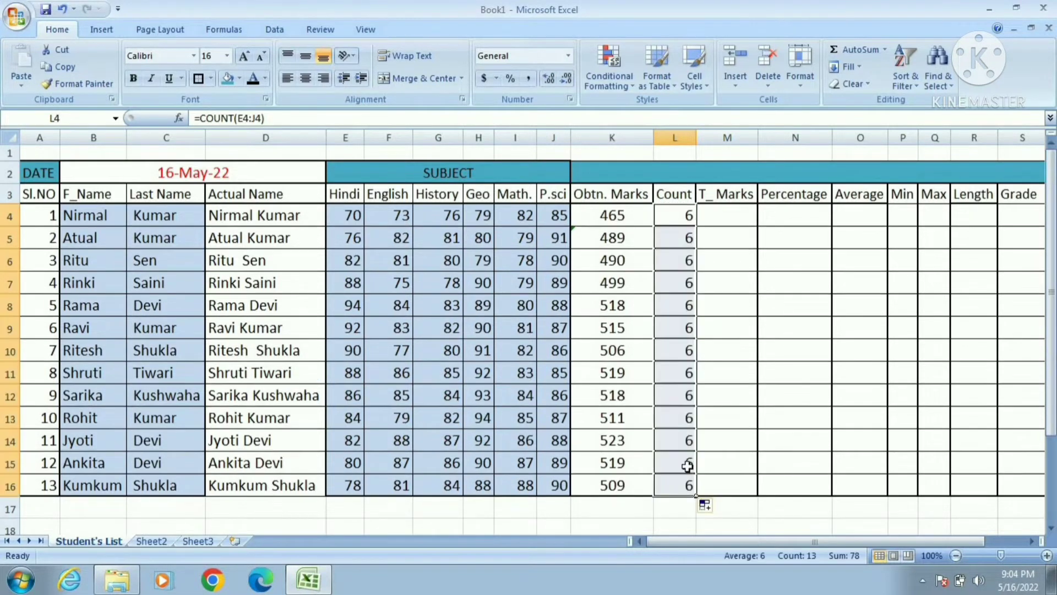
{"action": "left_click", "coordinate": [734, 358]}
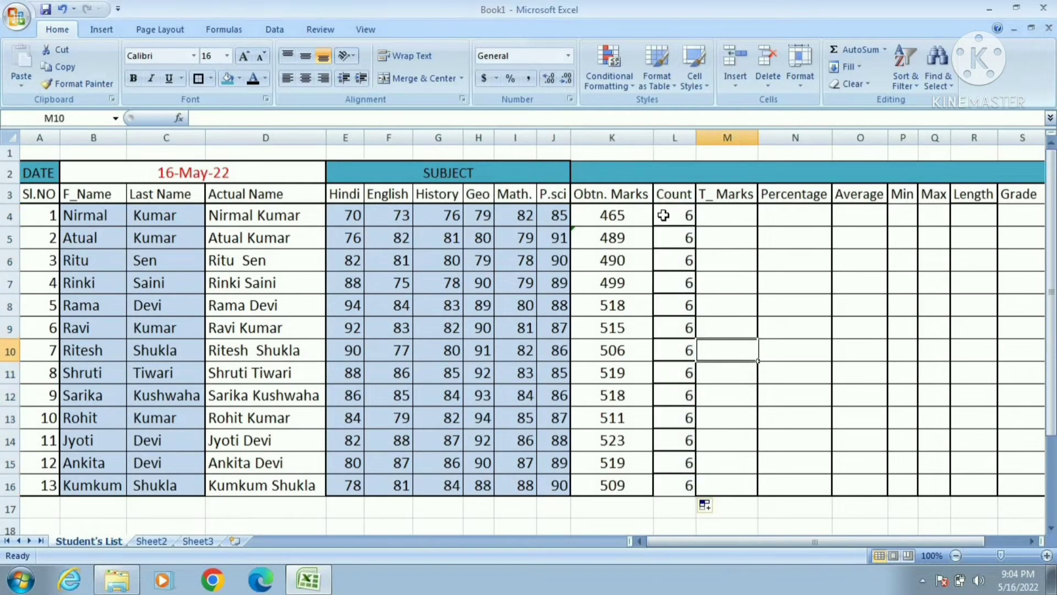
Try to apply a thick box border to the Count cells L4:L16
{"action": "left_click_drag", "start_coordinate": [663, 216], "coordinate": [660, 484]}
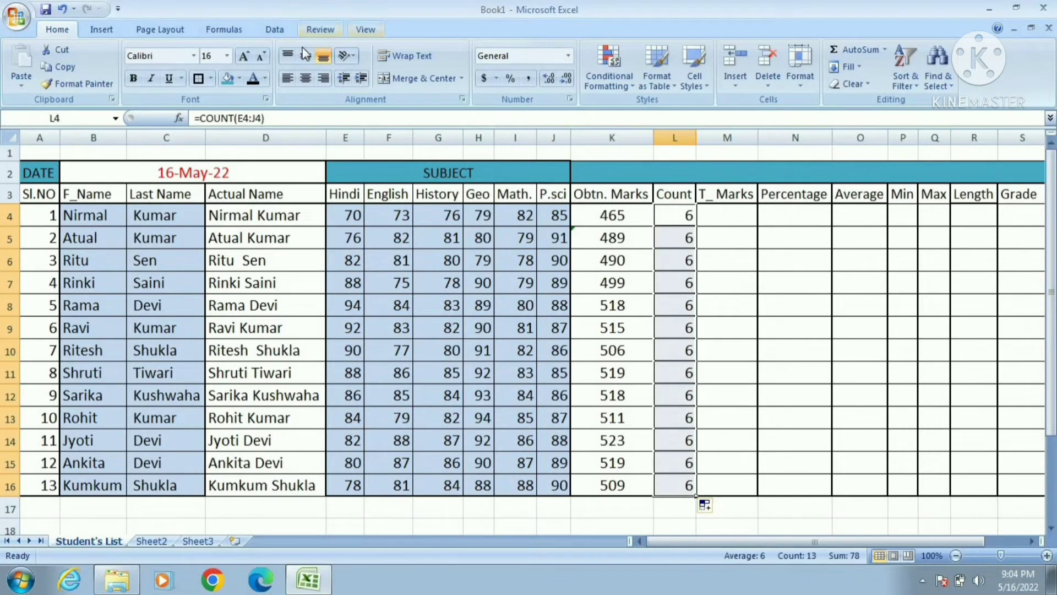
{"action": "left_click", "coordinate": [199, 78]}
{"action": "left_click", "coordinate": [742, 274]}
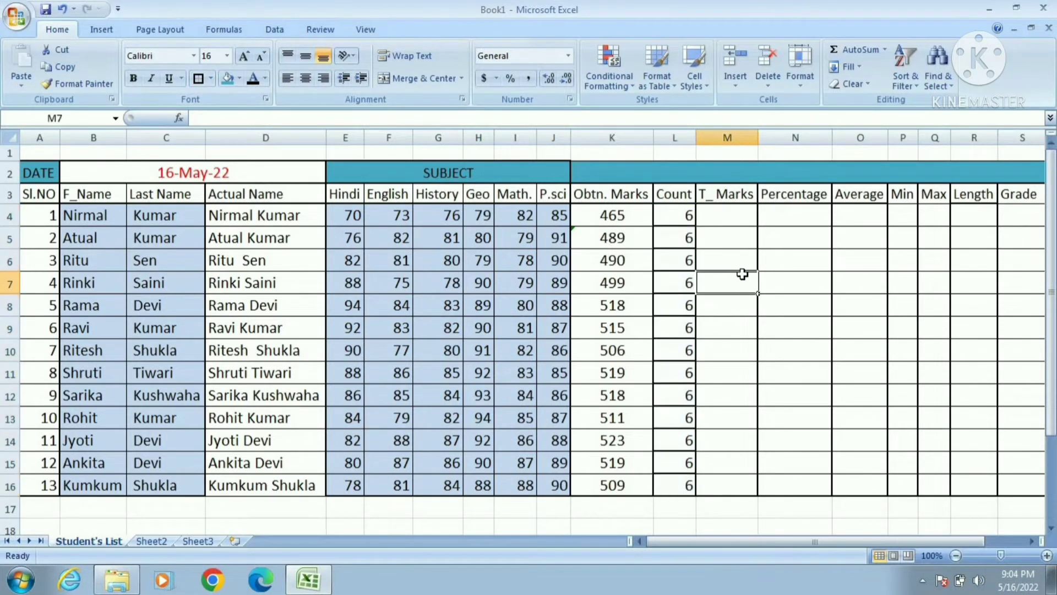
Remove all borders from the Count cells L4:L16
{"action": "left_click_drag", "start_coordinate": [666, 212], "coordinate": [677, 484]}
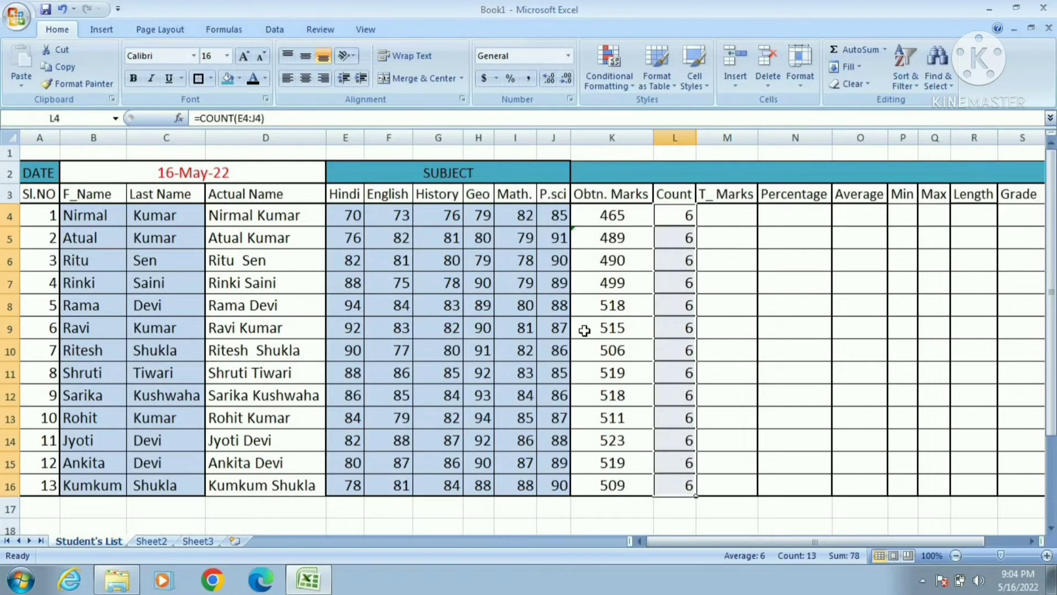
{"action": "left_click", "coordinate": [211, 79]}
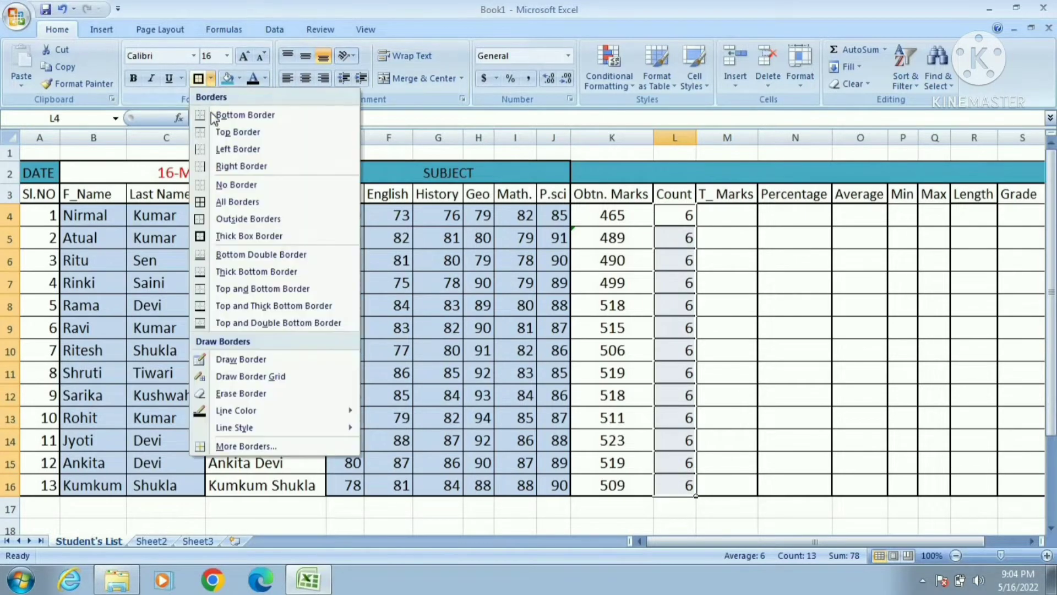
{"action": "left_click", "coordinate": [231, 185]}
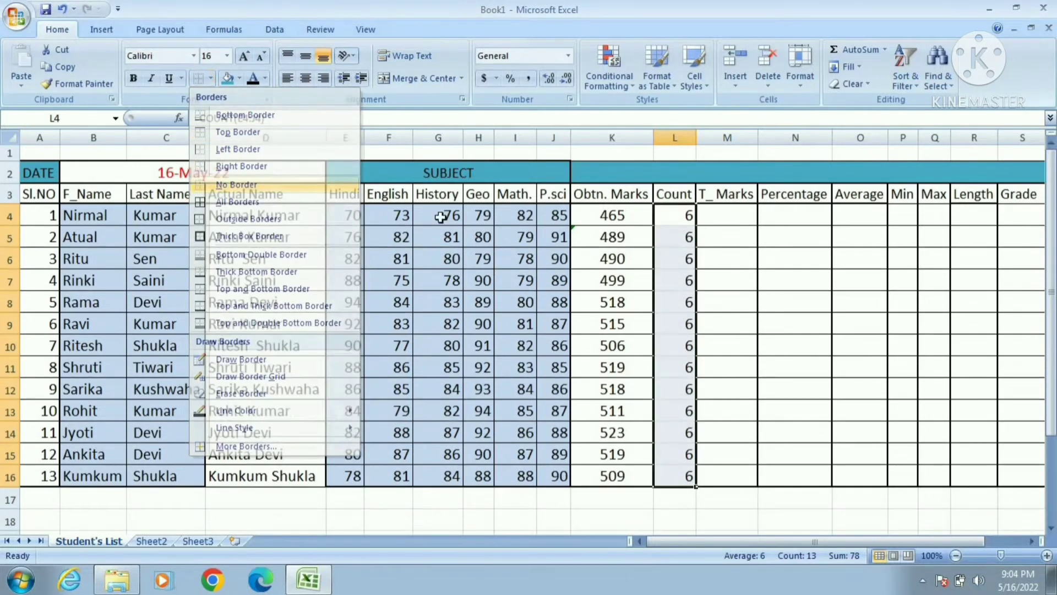
{"action": "left_click", "coordinate": [714, 237]}
Apply a thick box border around the Count cells L4:L16
{"action": "left_click_drag", "start_coordinate": [669, 212], "coordinate": [681, 474]}
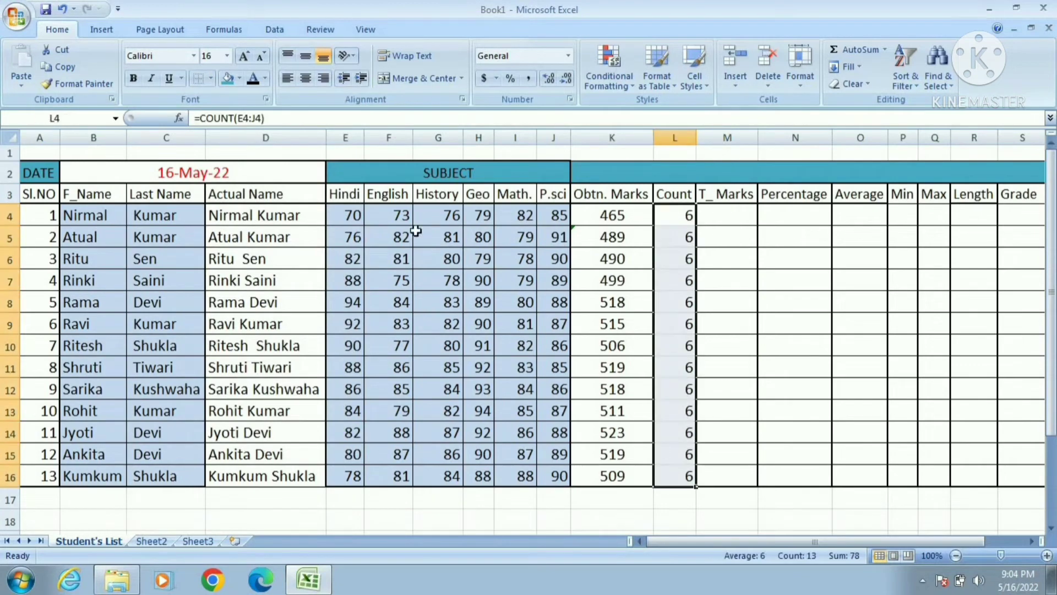
{"action": "left_click", "coordinate": [212, 78]}
{"action": "left_click", "coordinate": [249, 235]}
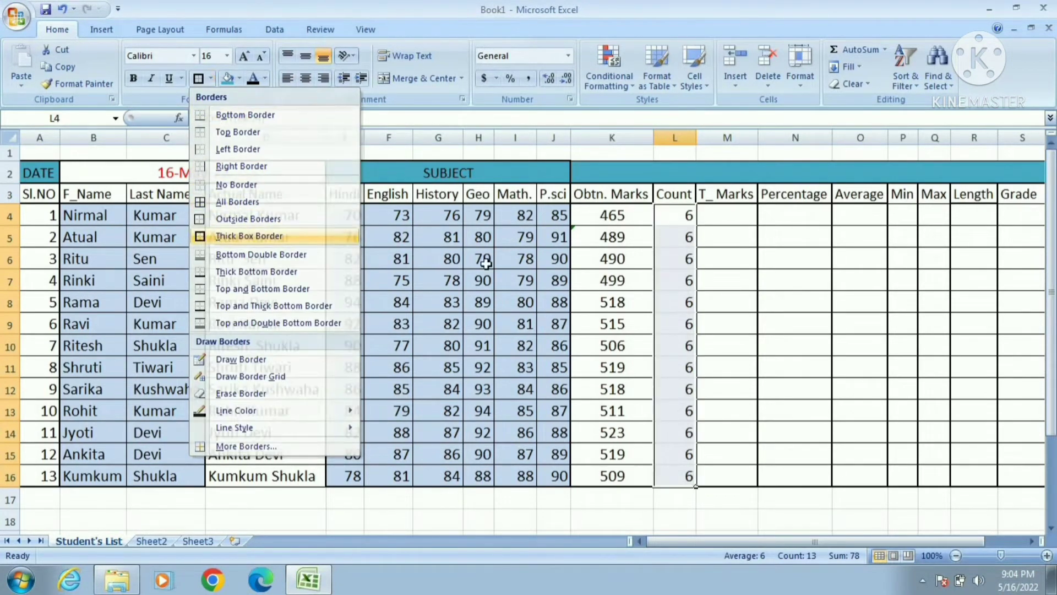
{"action": "left_click", "coordinate": [660, 236]}
{"action": "left_click", "coordinate": [666, 300]}
Delete the first student's Math. mark in I4 to test the count formula
{"action": "left_click", "coordinate": [521, 214]}
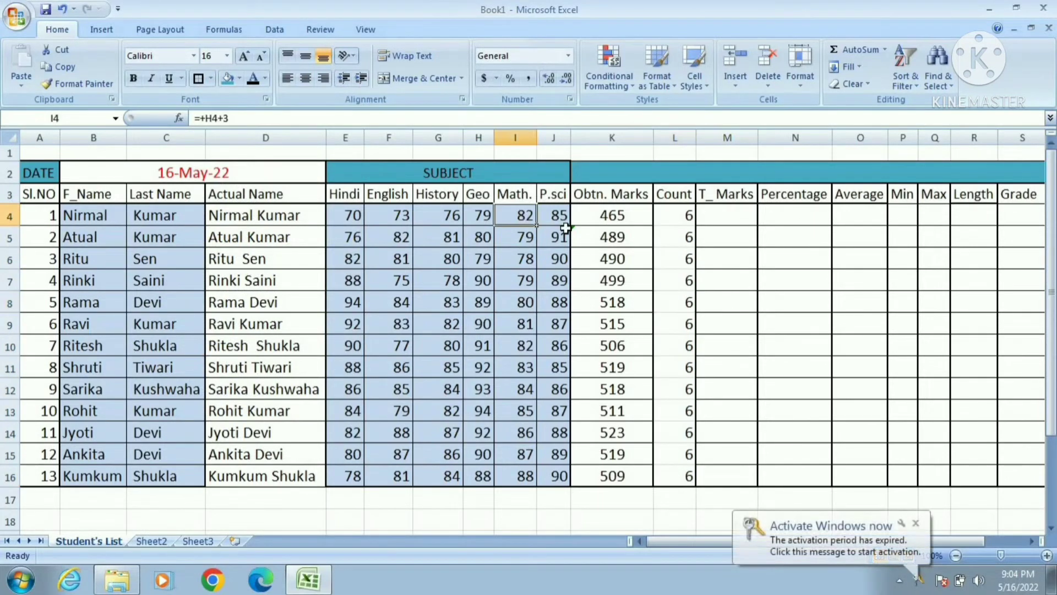
{"action": "key", "text": "Delete"}
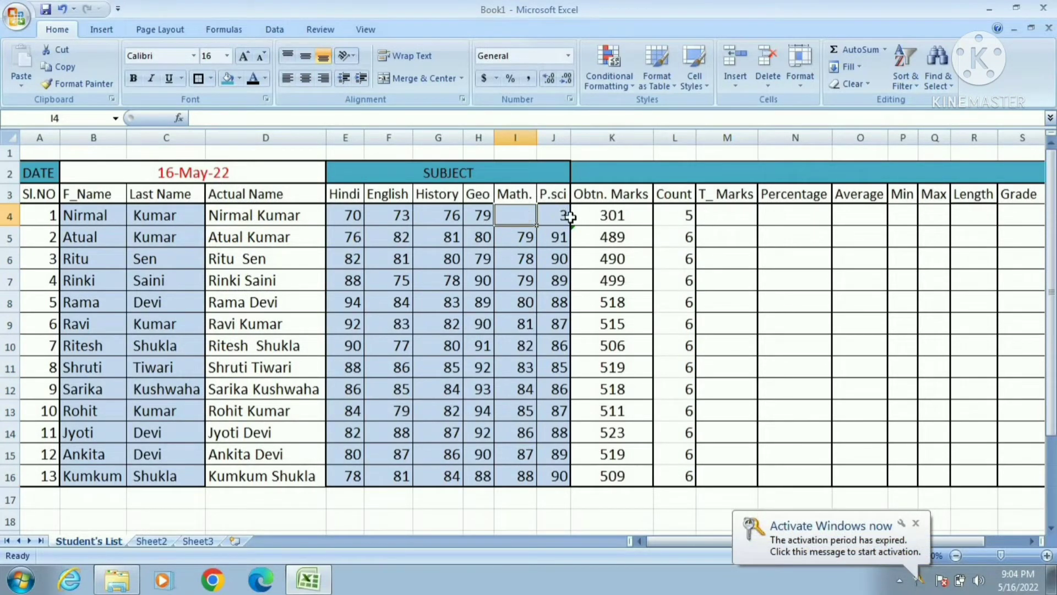
Delete the first student's P.sci mark in J4 to test the count formula, and undo both the P.sci and Math. deletions
{"action": "left_click", "coordinate": [548, 219]}
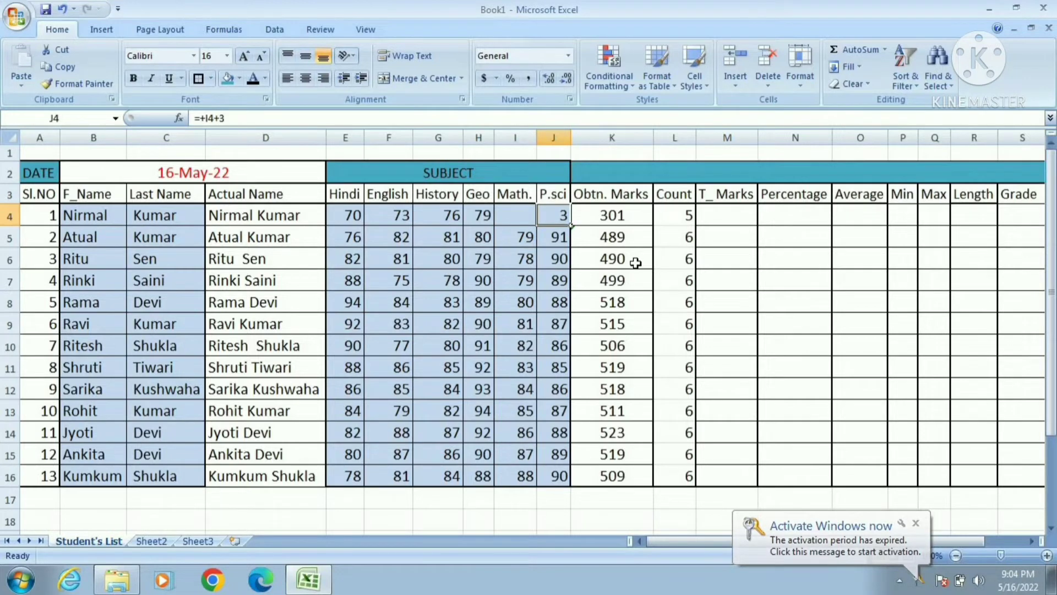
{"action": "key", "text": "Delete"}
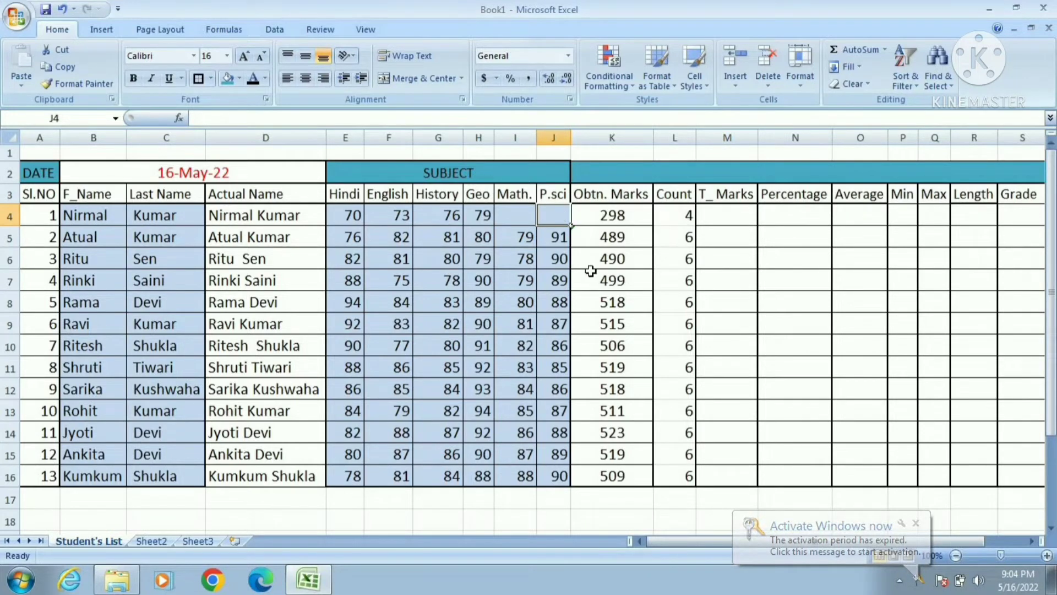
{"action": "key", "text": "ctrl+z"}
{"action": "key", "text": "ctrl+z"}
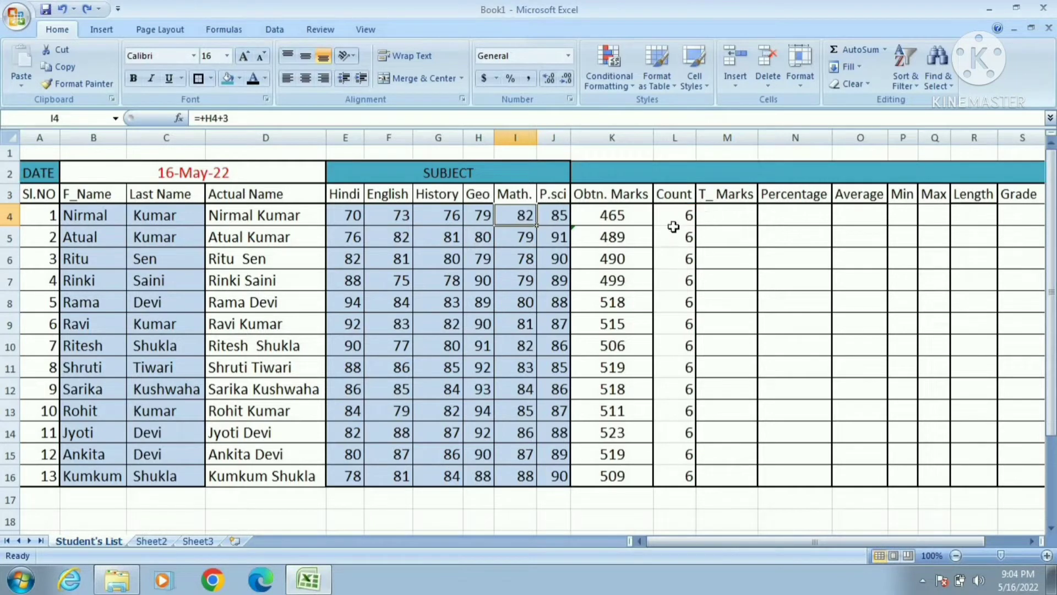
Apply all borders to the Count cells L4:L16
{"action": "left_click_drag", "start_coordinate": [678, 214], "coordinate": [668, 472]}
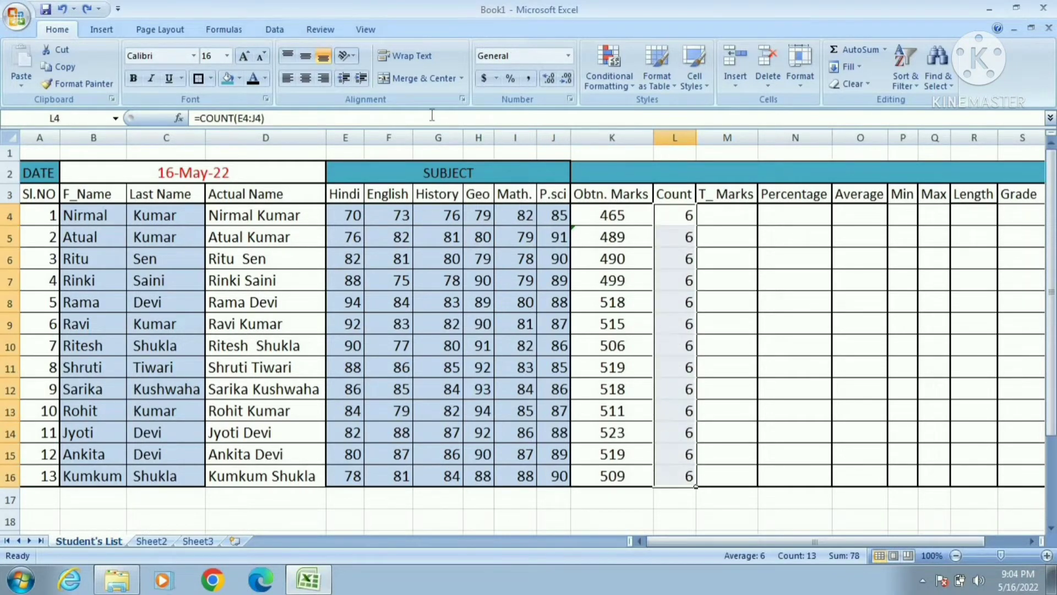
{"action": "left_click", "coordinate": [209, 78]}
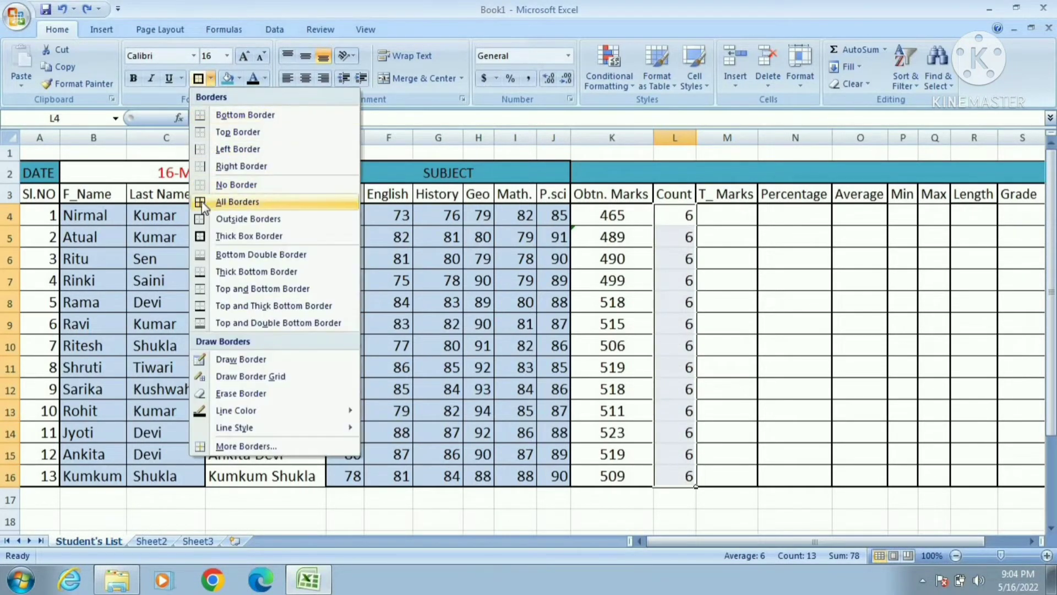
{"action": "left_click", "coordinate": [202, 201]}
{"action": "left_click", "coordinate": [741, 214]}
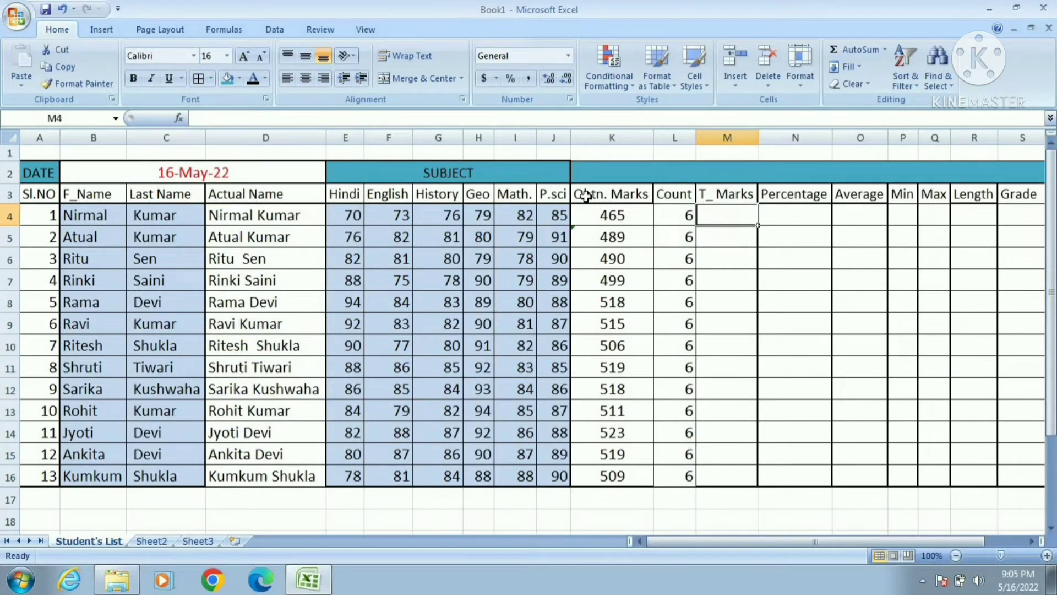
Review the Count formula in L4 against the subject headings and the first student's marks in row 4
{"action": "left_click", "coordinate": [682, 216]}
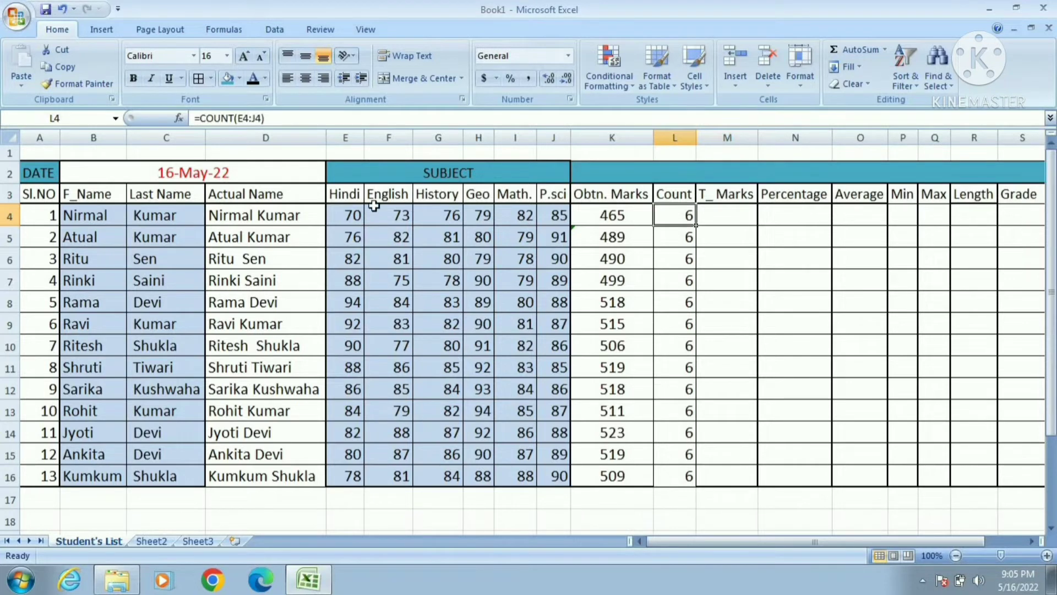
{"action": "left_click_drag", "start_coordinate": [336, 197], "coordinate": [487, 198]}
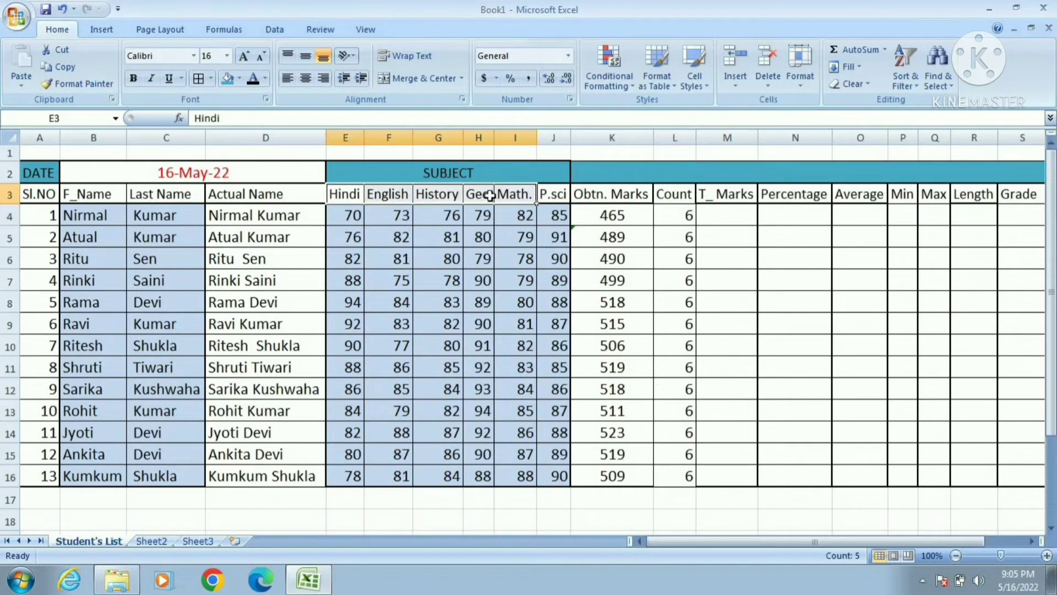
{"action": "left_click", "coordinate": [355, 216]}
{"action": "left_click", "coordinate": [385, 218]}
{"action": "left_click", "coordinate": [452, 220]}
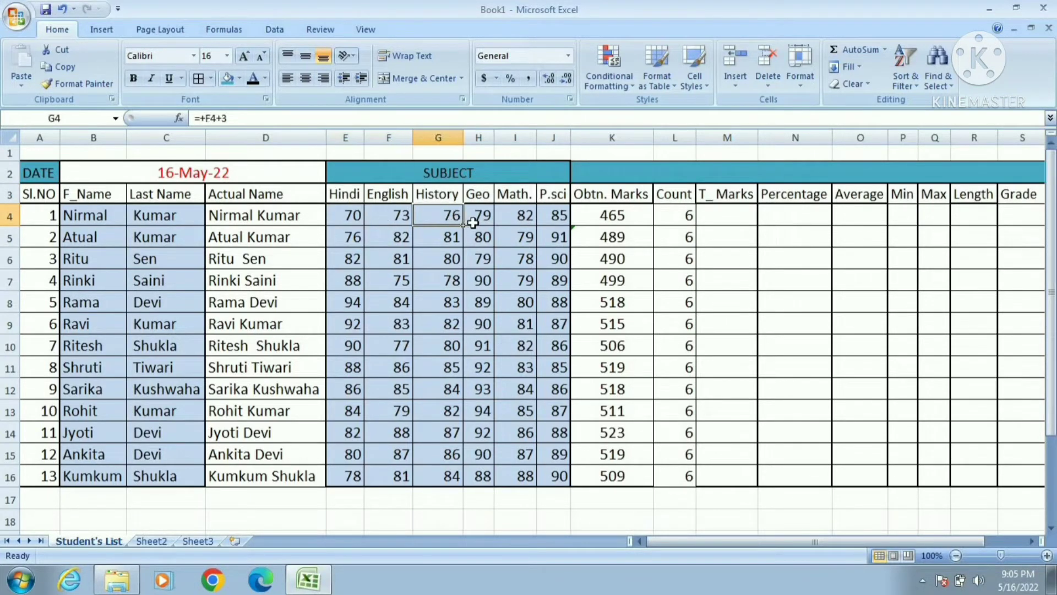
{"action": "left_click", "coordinate": [474, 221]}
{"action": "left_click", "coordinate": [517, 221]}
{"action": "left_click", "coordinate": [682, 215]}
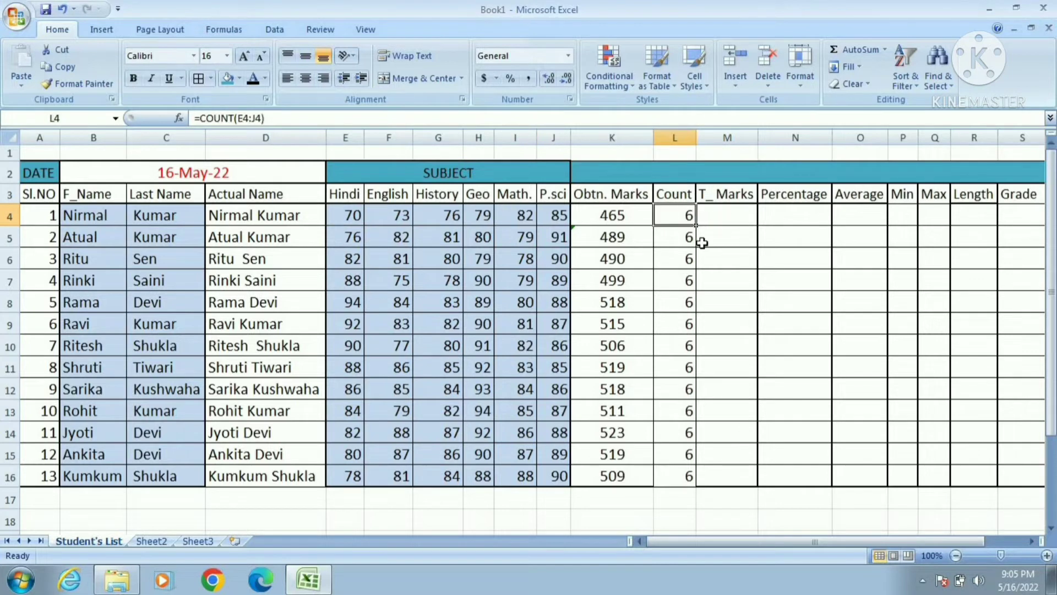
Enter the total marks formula +L4*100 in M4 for the first student
{"action": "left_click", "coordinate": [720, 213]}
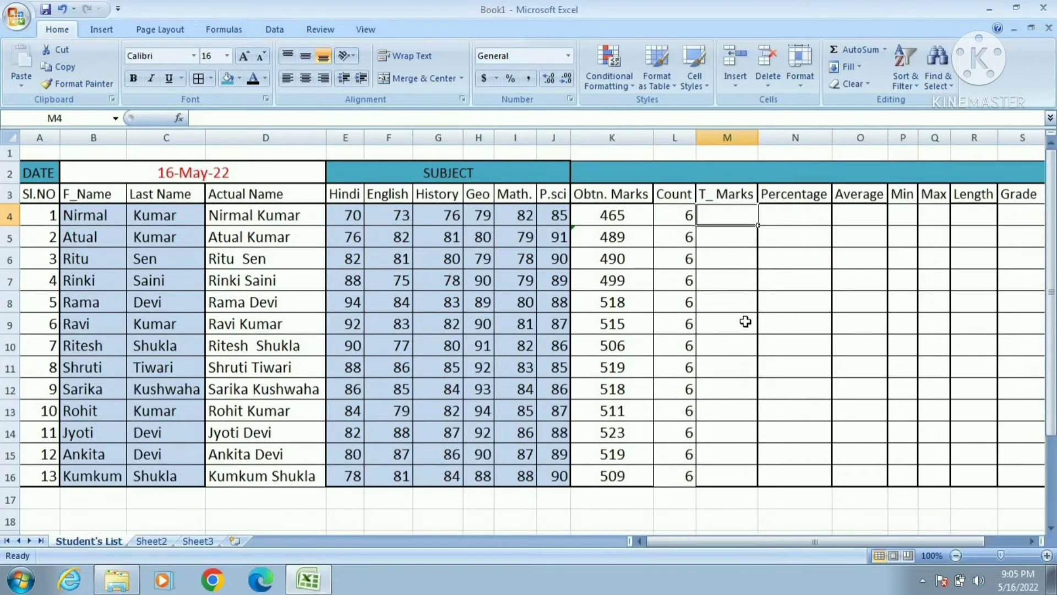
{"action": "type", "text": "+"}
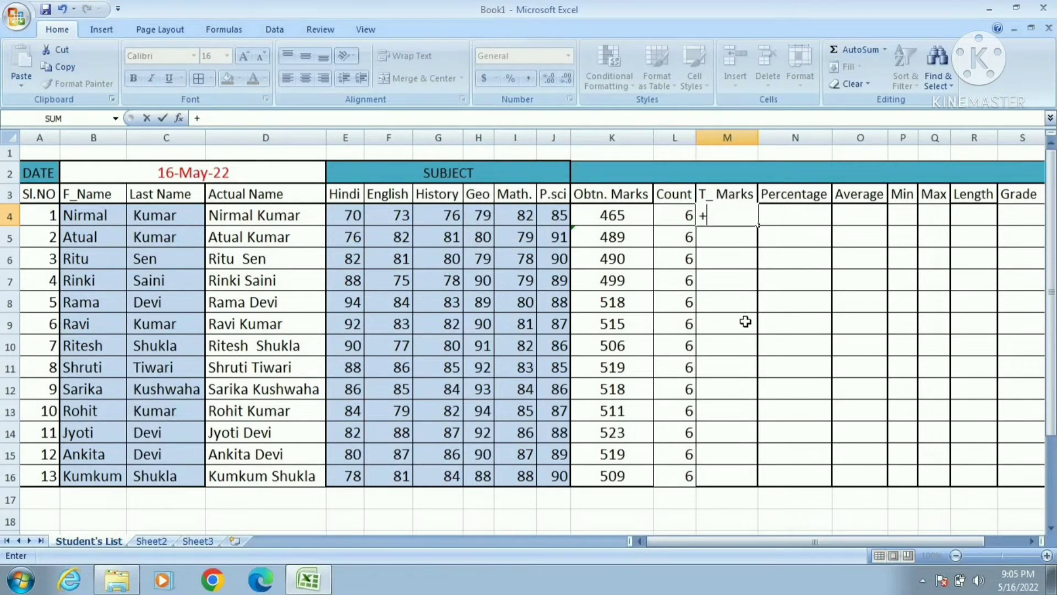
{"action": "left_click", "coordinate": [673, 213]}
{"action": "type", "text": "*"}
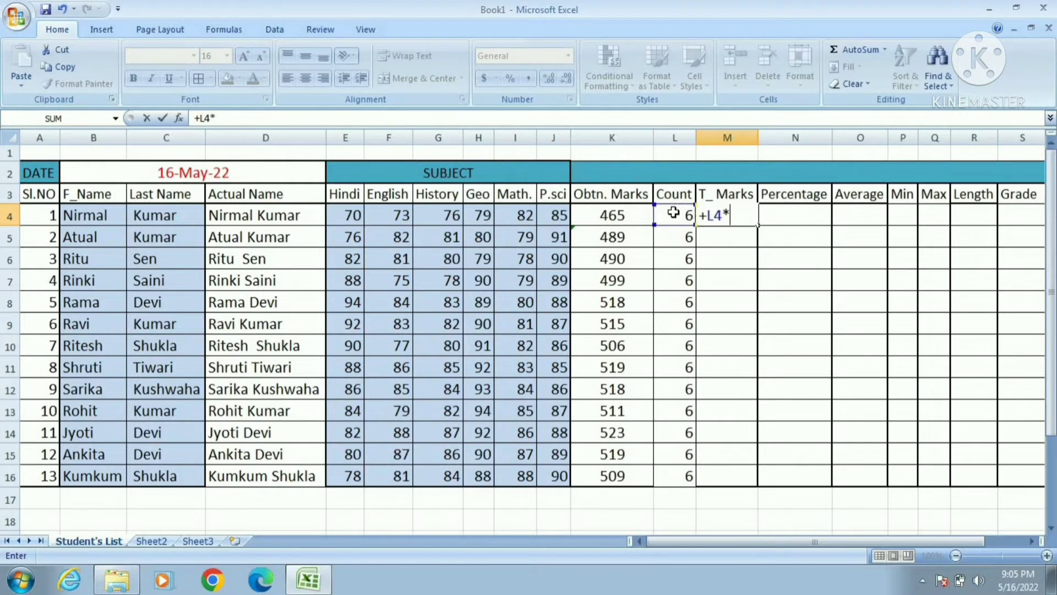
{"action": "type", "text": "100"}
{"action": "key", "text": "Return"}
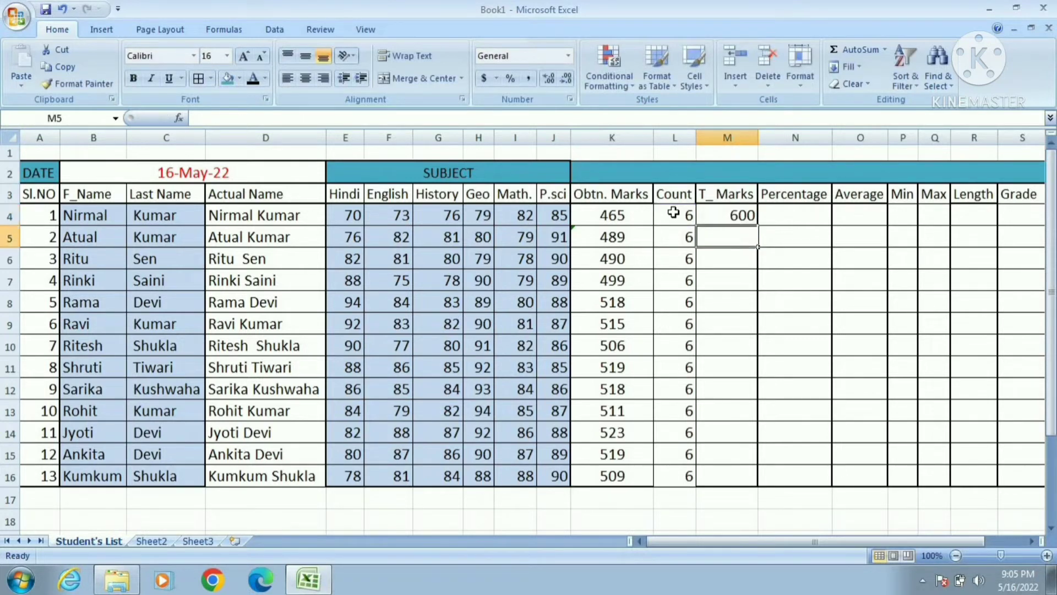
Fill the T_ Marks formula from M4 down to M16 for all the students
{"action": "left_click", "coordinate": [740, 216]}
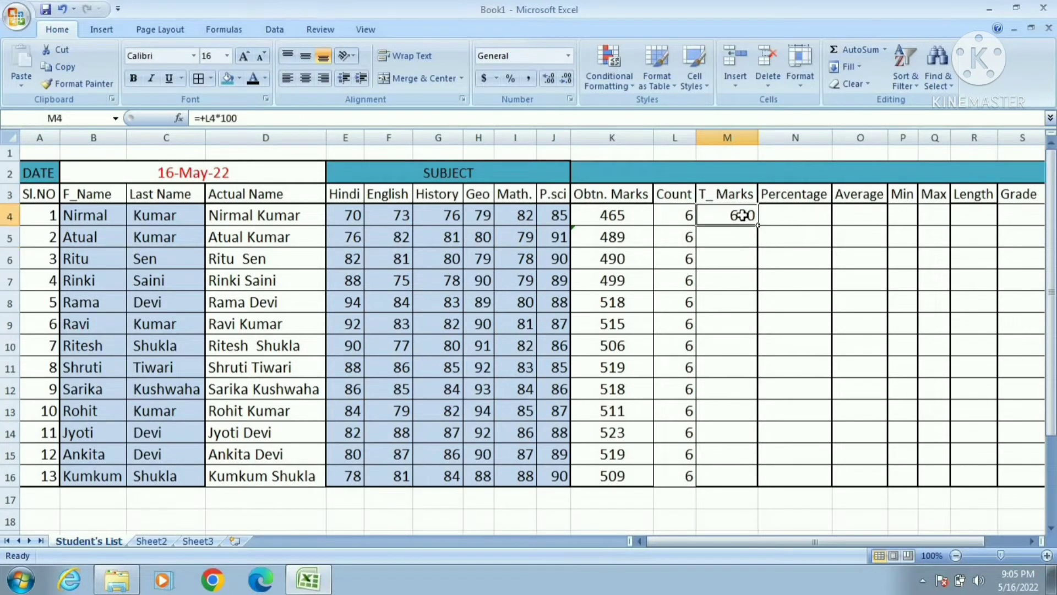
{"action": "left_click_drag", "start_coordinate": [759, 226], "coordinate": [741, 477]}
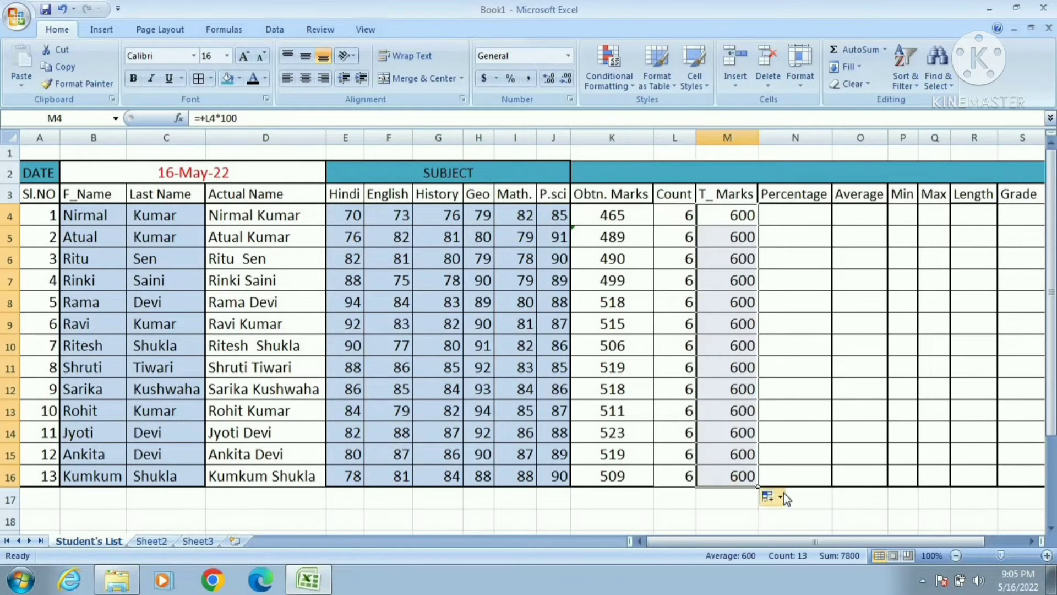
{"action": "left_click", "coordinate": [768, 495]}
{"action": "left_click", "coordinate": [797, 342]}
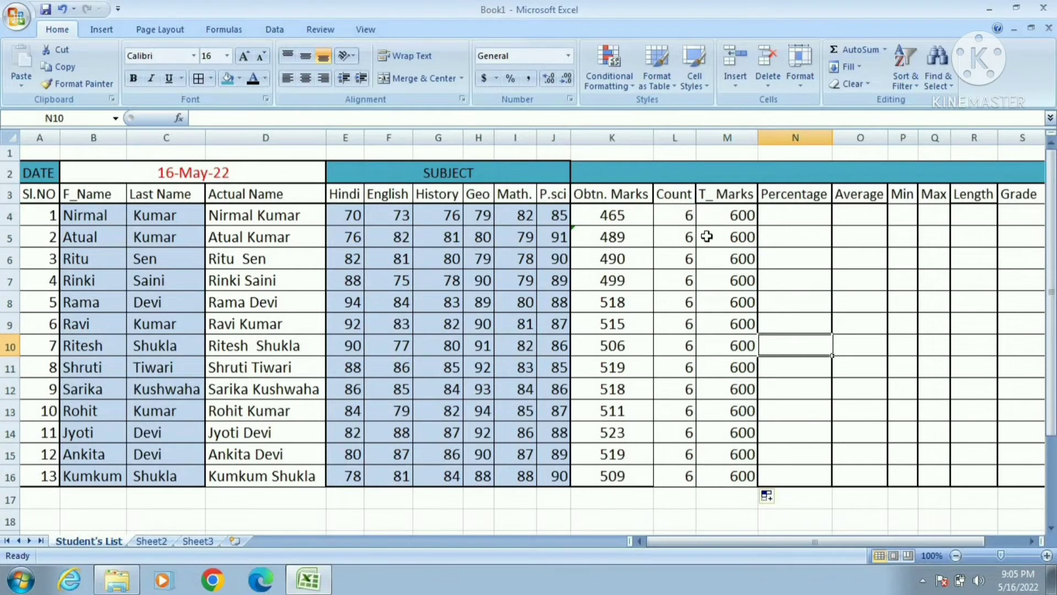
Enter the percentage formula =K4/M4*100 in N4 for the first student
{"action": "left_click", "coordinate": [797, 213]}
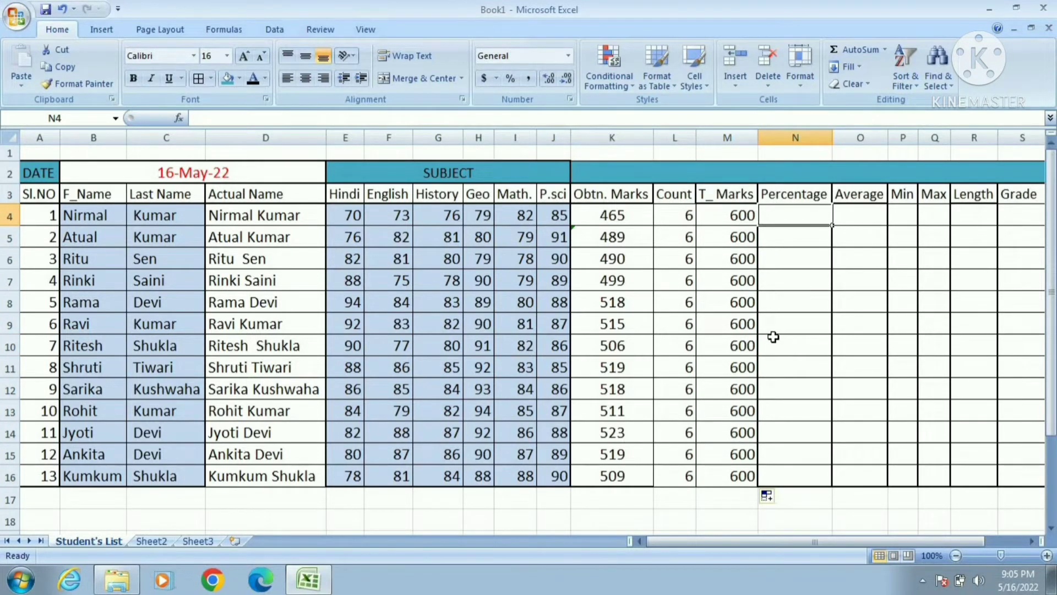
{"action": "type", "text": "="}
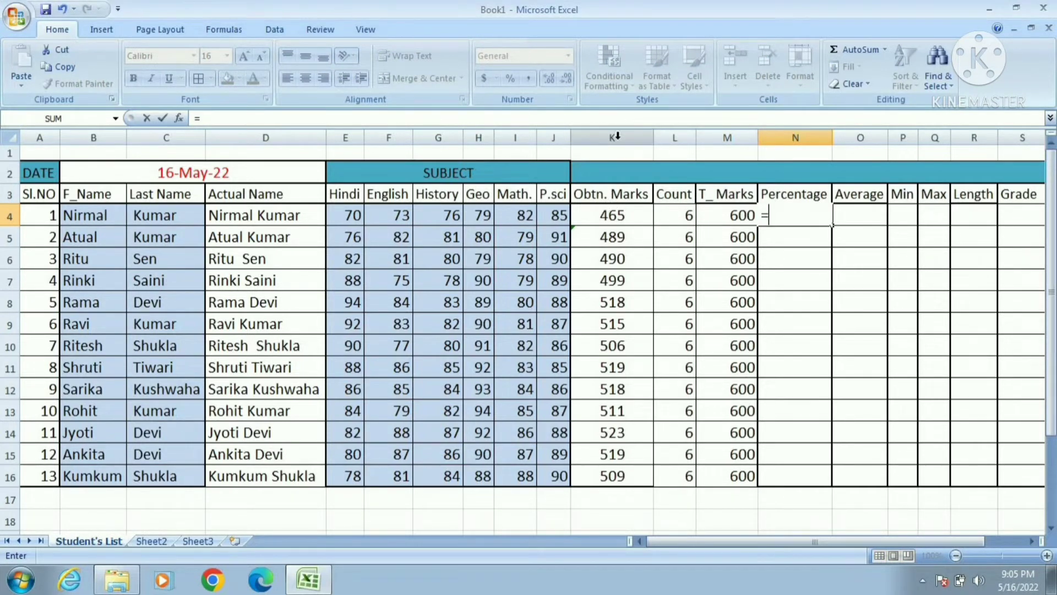
{"action": "left_click", "coordinate": [619, 215]}
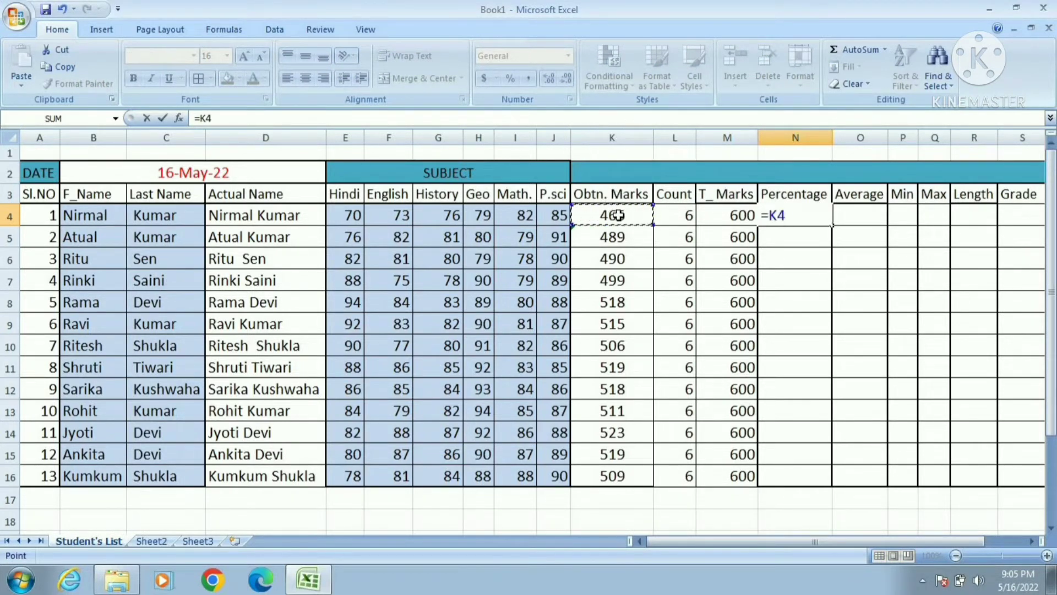
{"action": "type", "text": "/"}
{"action": "left_click", "coordinate": [733, 216]}
{"action": "type", "text": "*"}
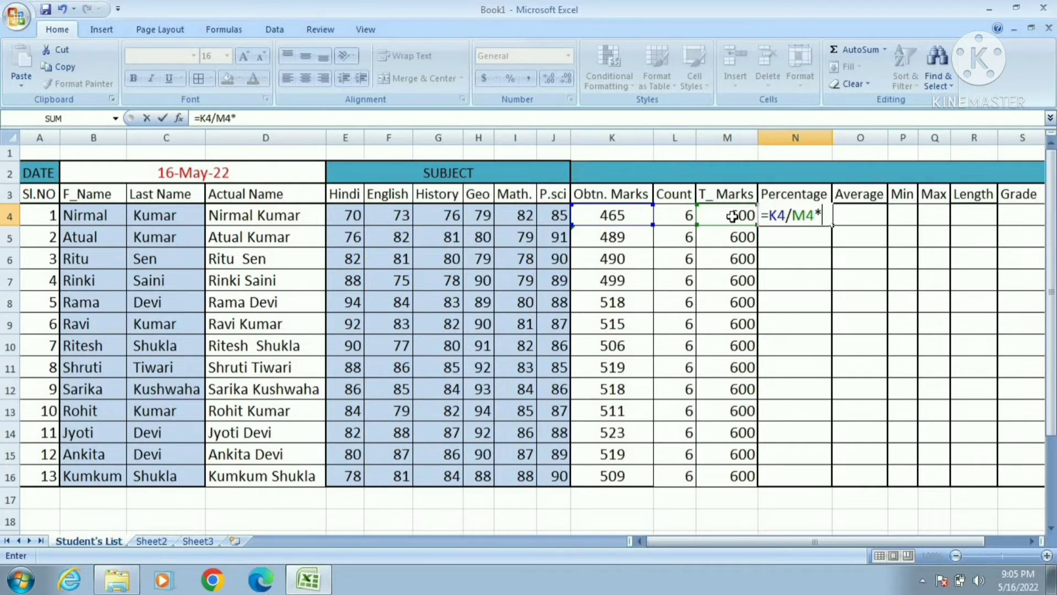
{"action": "type", "text": "100"}
{"action": "key", "text": "Return"}
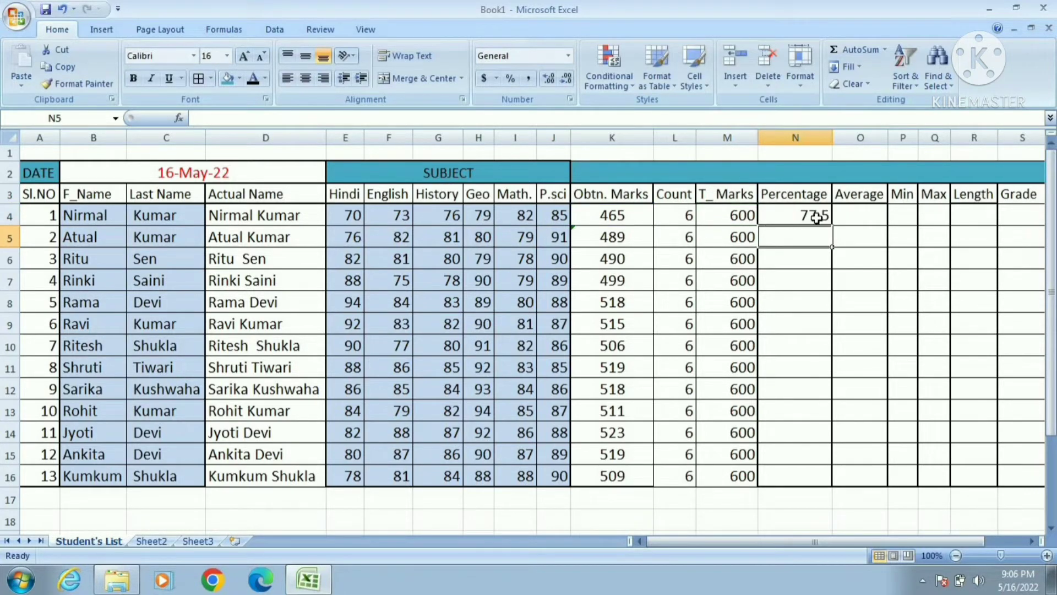
Enter the alternative percentage formula =K5*M5% in N5 for the second student
{"action": "left_click", "coordinate": [821, 266]}
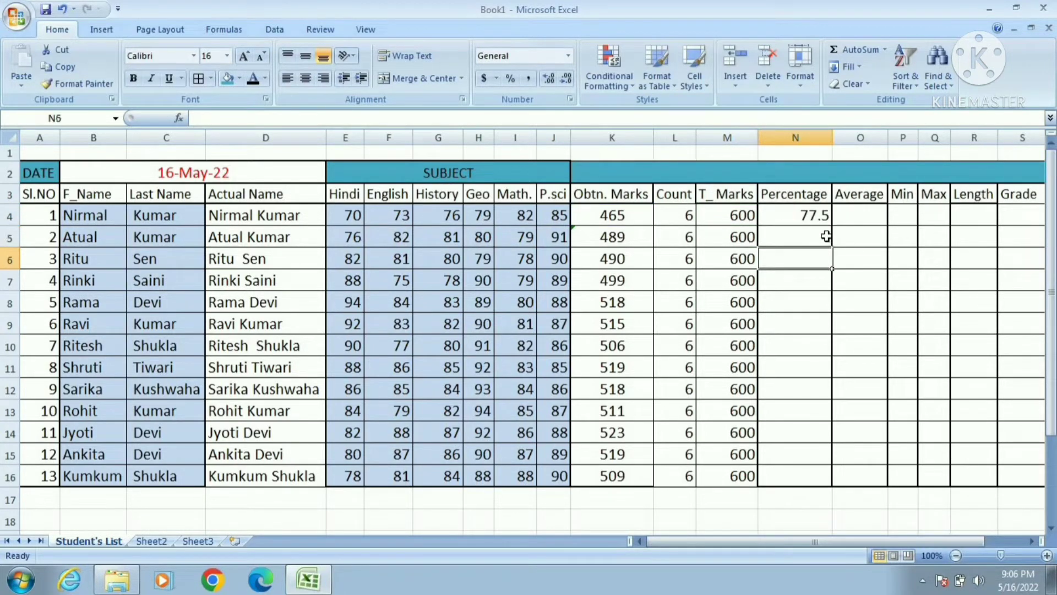
{"action": "left_click", "coordinate": [825, 236]}
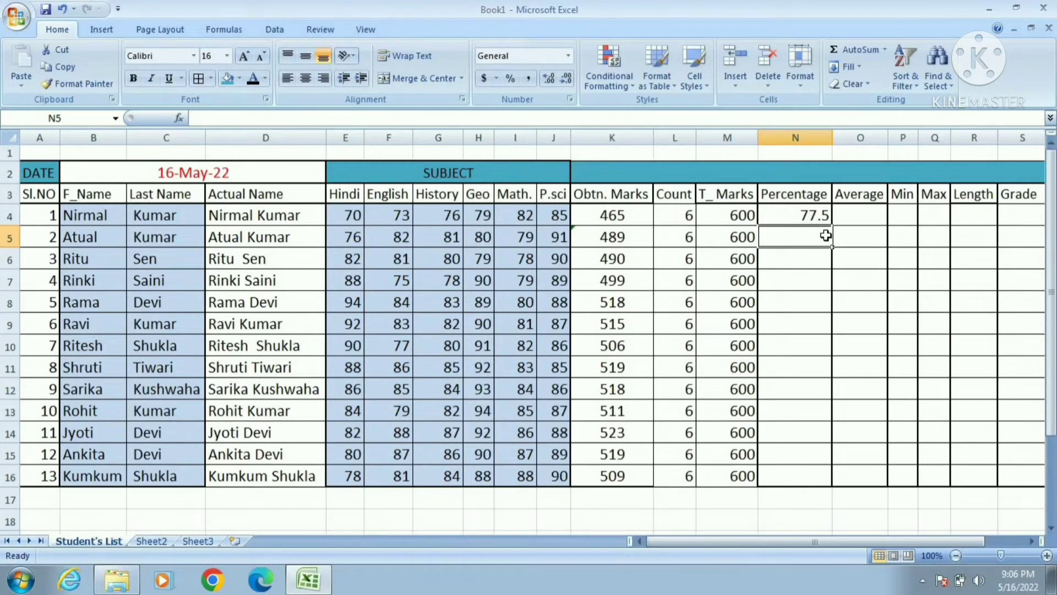
{"action": "type", "text": "="}
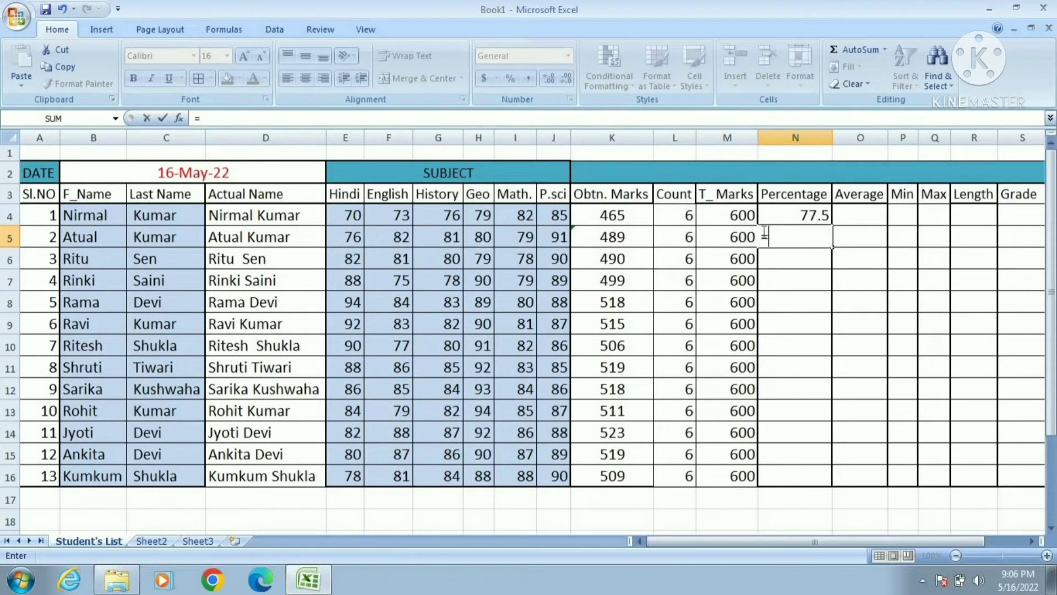
{"action": "left_click", "coordinate": [637, 237]}
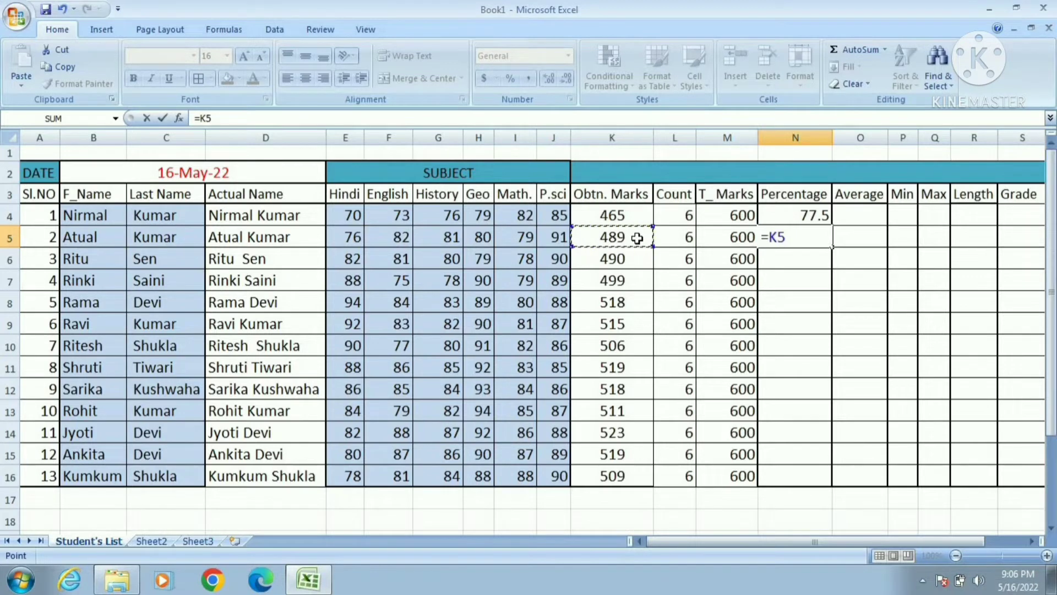
{"action": "type", "text": "*"}
{"action": "left_click", "coordinate": [721, 238]}
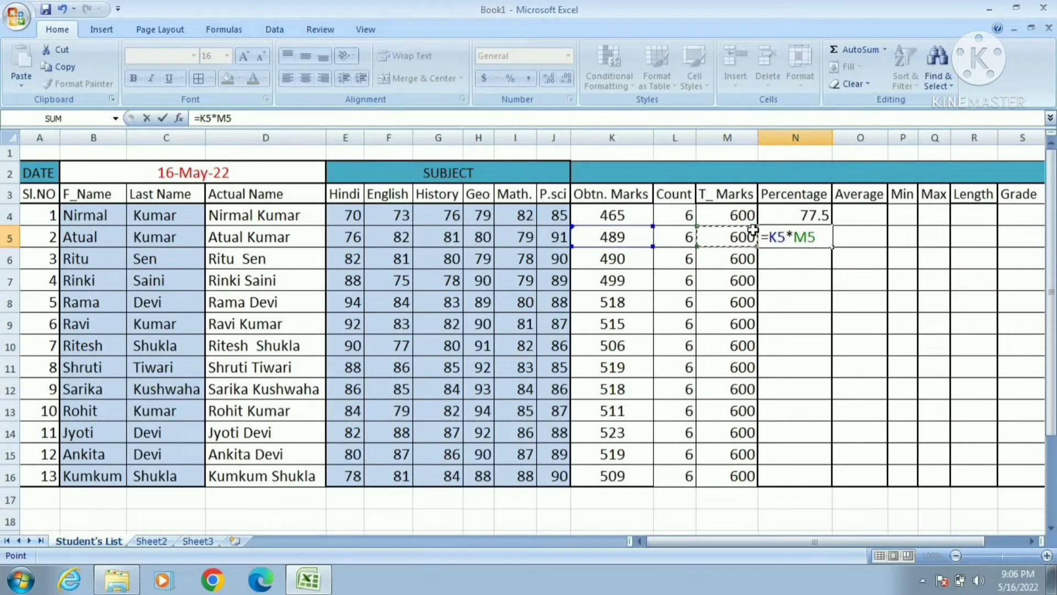
{"action": "type", "text": "%"}
{"action": "key", "text": "Return"}
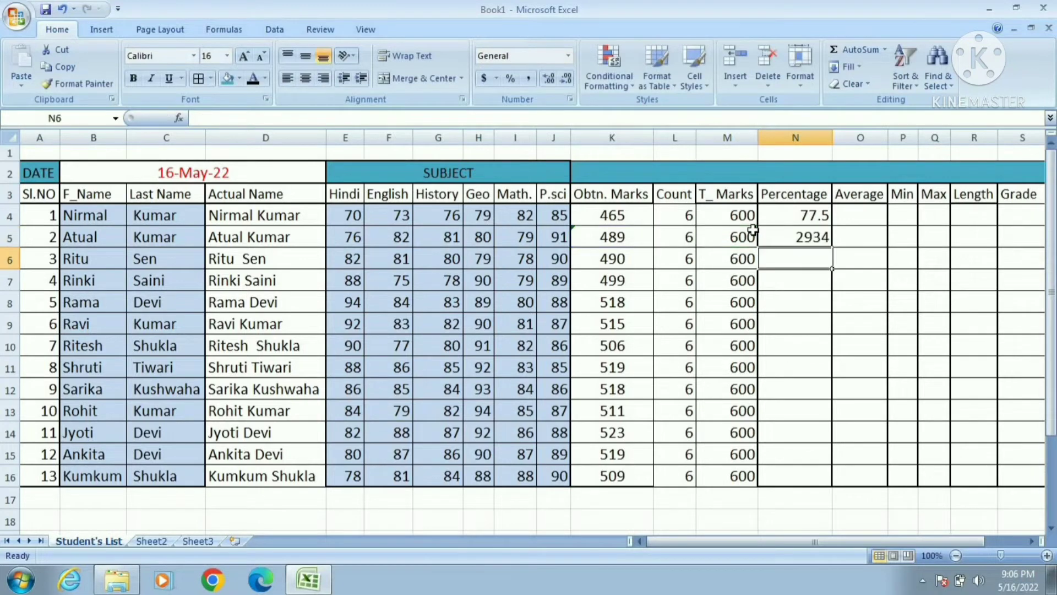
Correct the percentage formula in N5 to =K5/M5% by replacing the multiplication with a division
{"action": "left_click", "coordinate": [807, 236]}
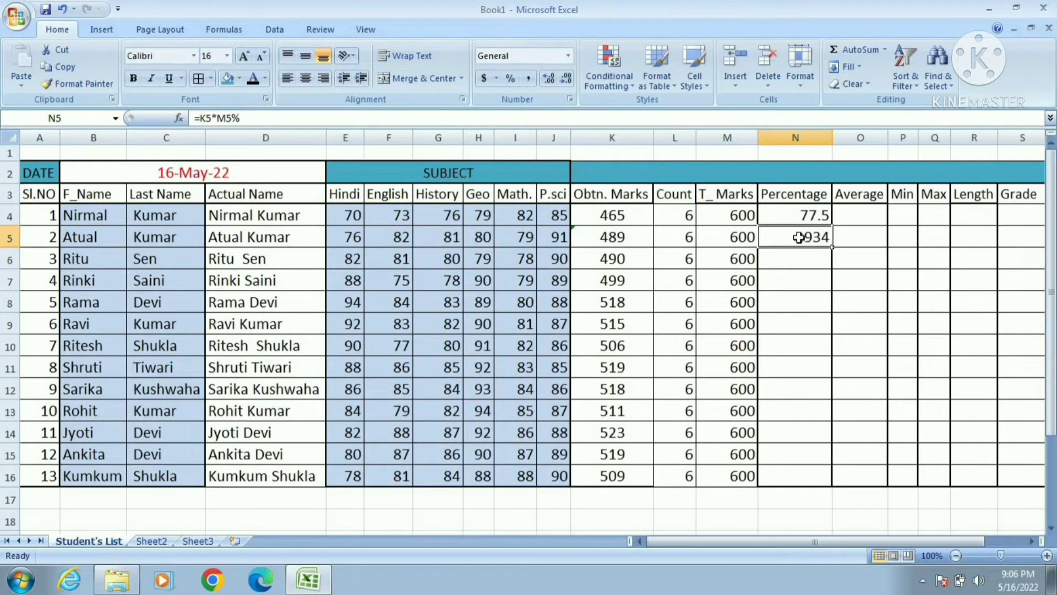
{"action": "double_click", "coordinate": [804, 238]}
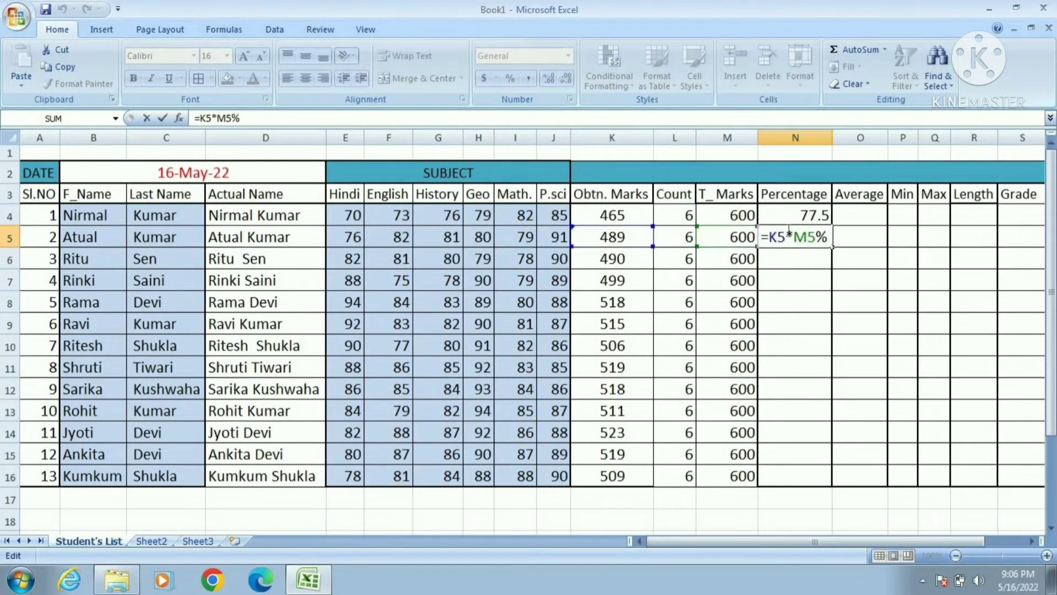
{"action": "key", "text": "Left"}
{"action": "key", "text": "BackSpace"}
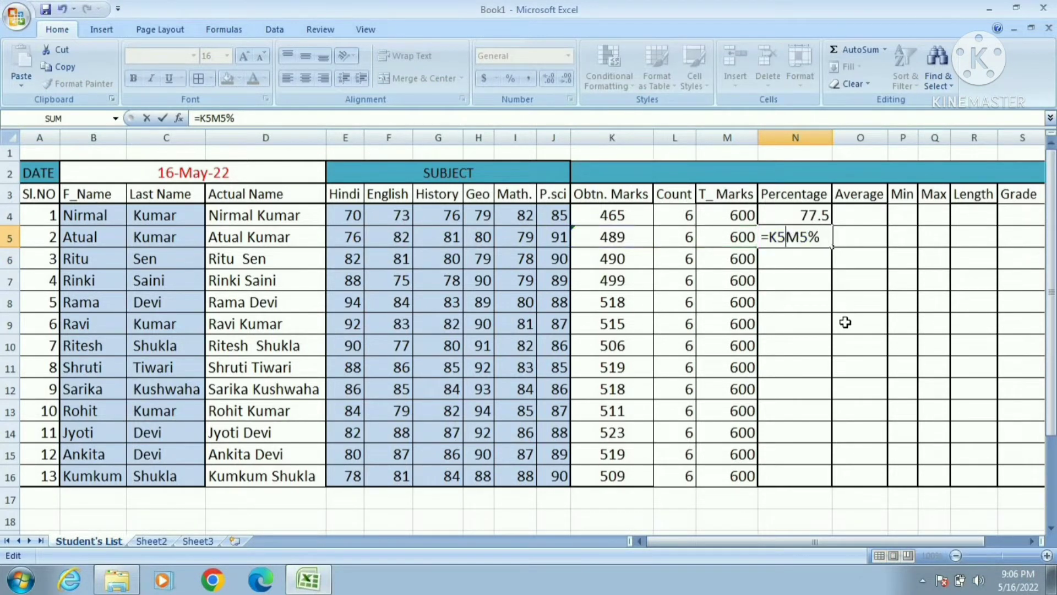
{"action": "type", "text": "/"}
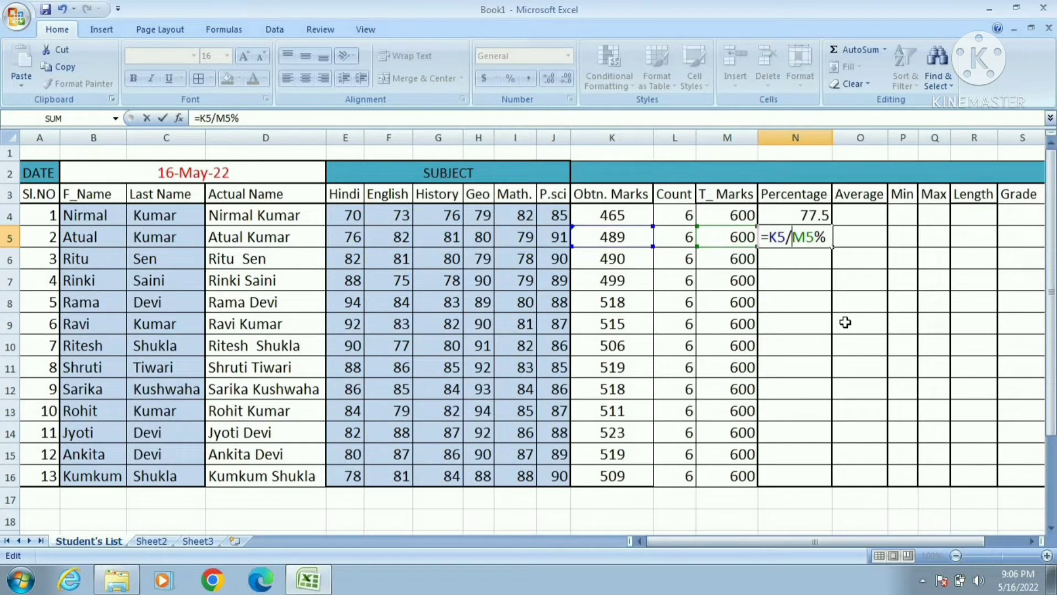
{"action": "key", "text": "Return"}
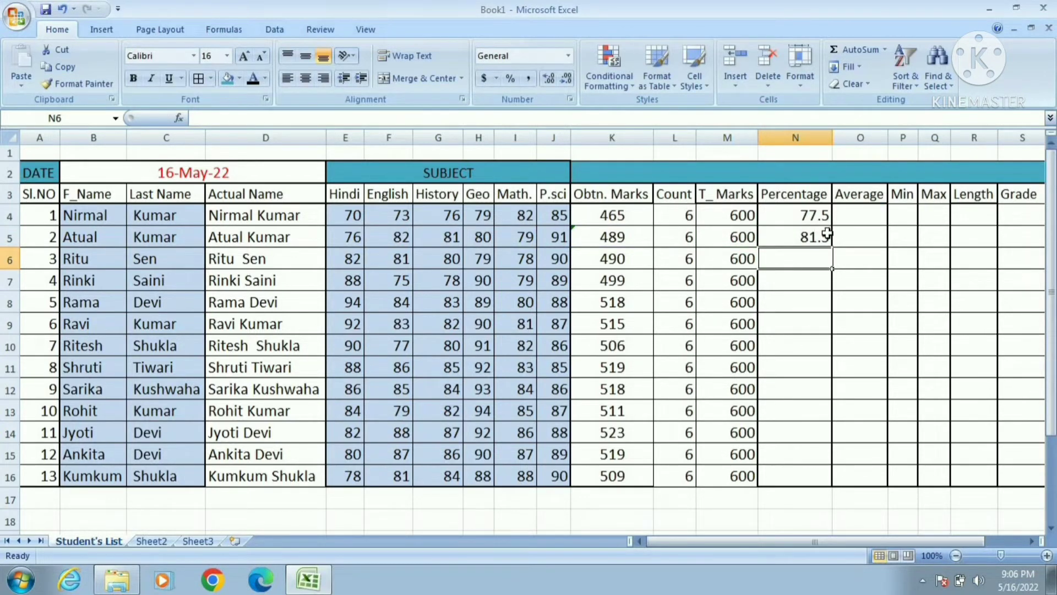
Fill the Percentage formula from N5 down to N16 for the remaining students
{"action": "left_click", "coordinate": [810, 345]}
{"action": "left_click", "coordinate": [808, 241]}
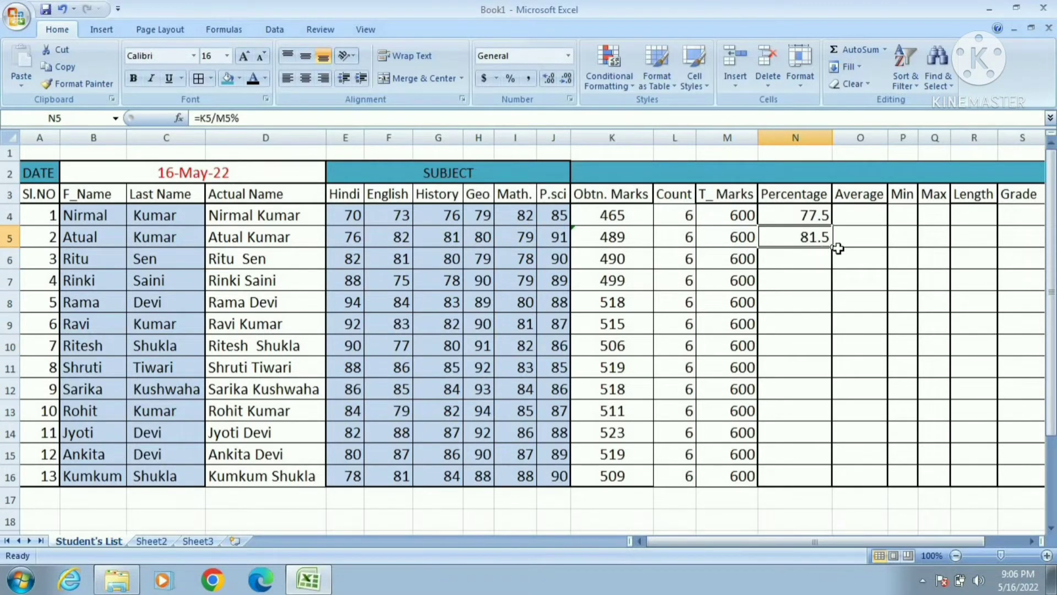
{"action": "left_click_drag", "start_coordinate": [832, 247], "coordinate": [815, 474]}
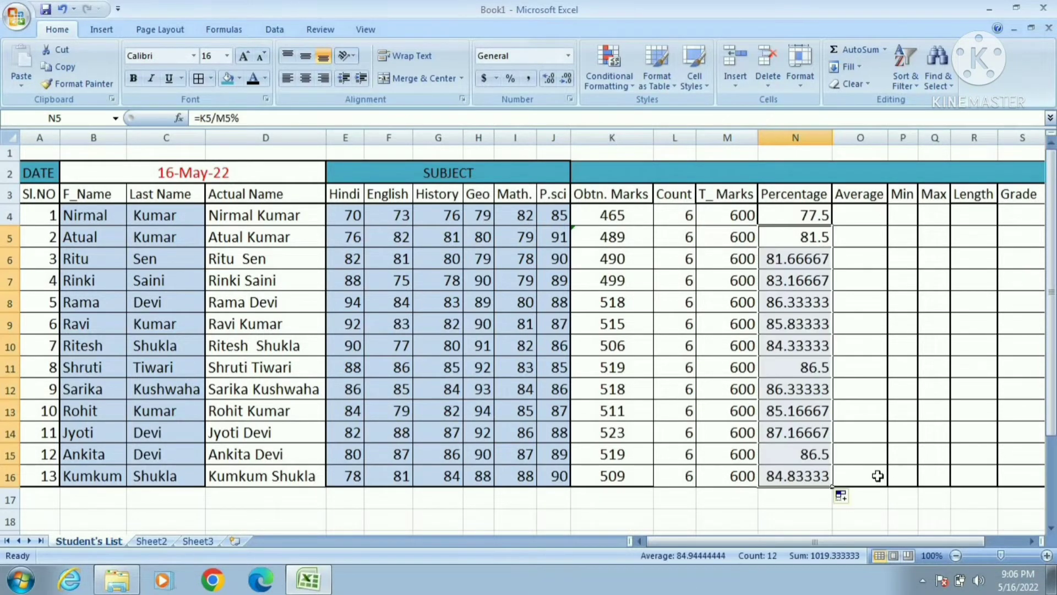
Reduce the percentages in N6:N16 to one decimal place
{"action": "left_click_drag", "start_coordinate": [798, 259], "coordinate": [798, 469]}
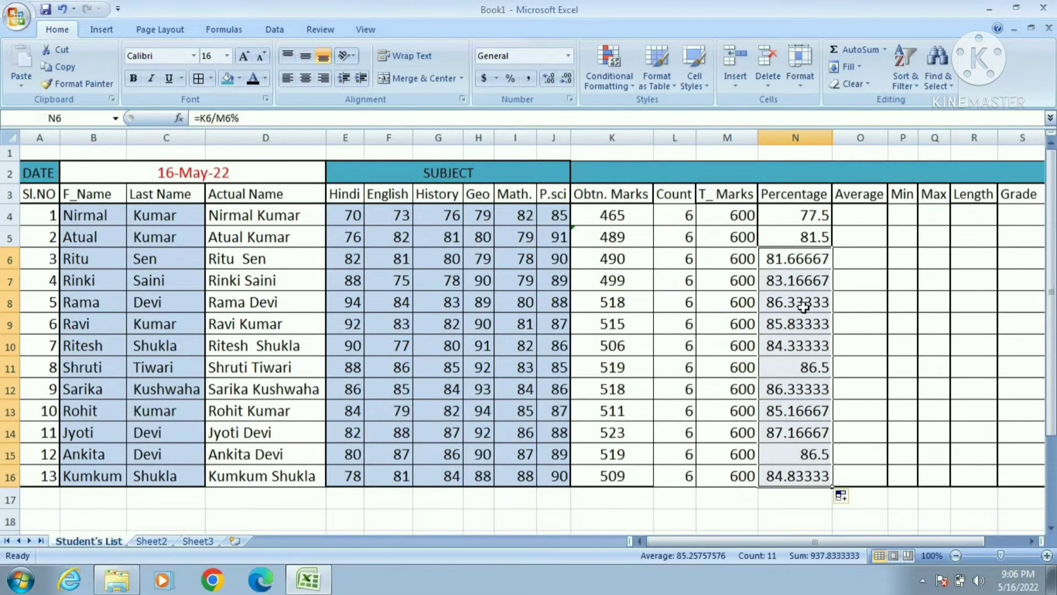
{"action": "left_click", "coordinate": [564, 79]}
{"action": "left_click", "coordinate": [565, 80]}
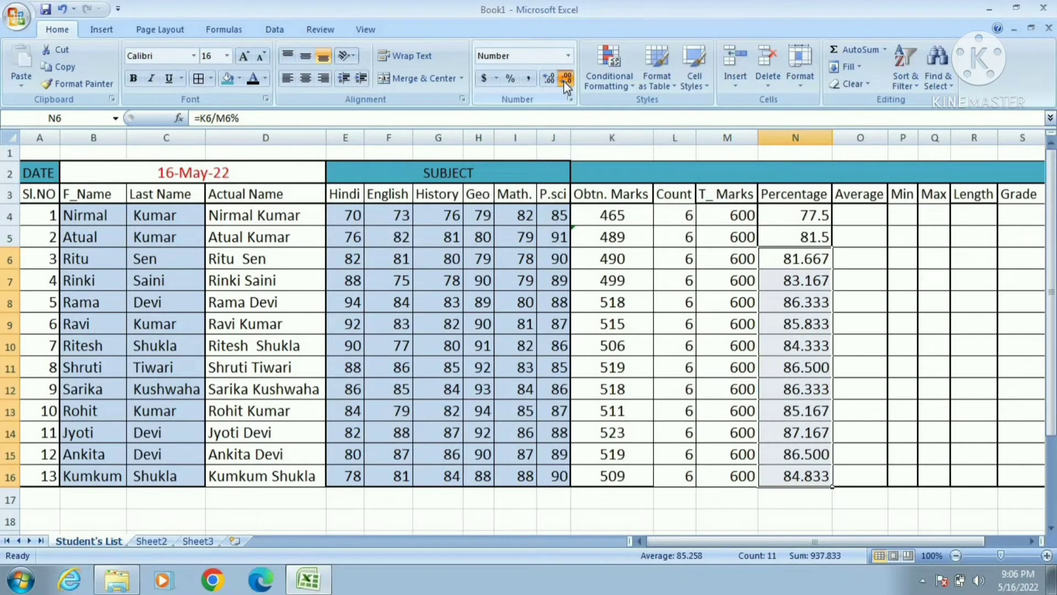
{"action": "left_click", "coordinate": [565, 80]}
{"action": "left_click", "coordinate": [565, 80]}
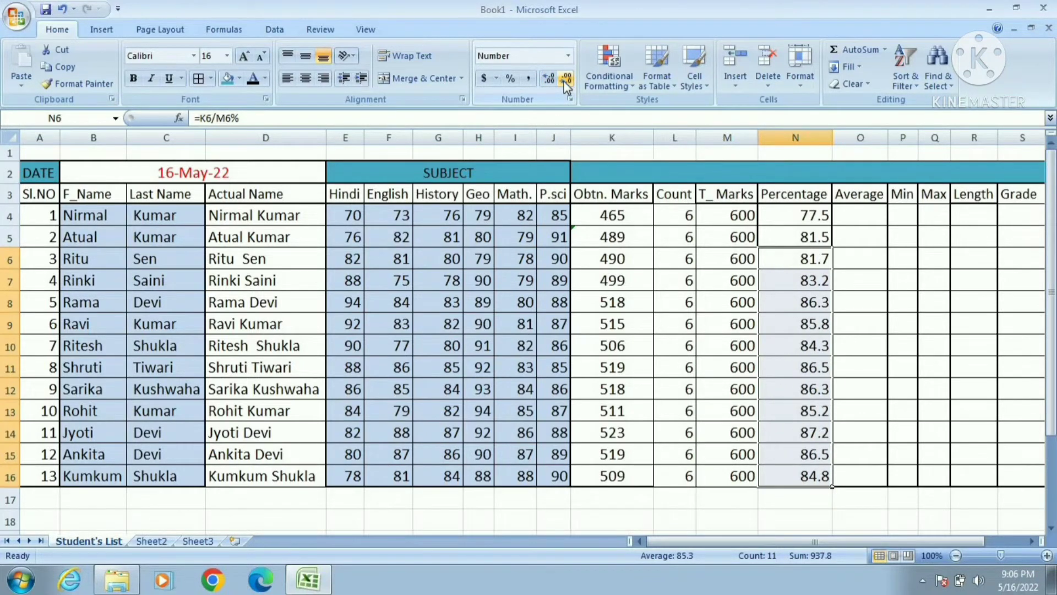
{"action": "left_click", "coordinate": [879, 340]}
Apply a Thick Box Border around the Count, T_ Marks and Percentage cells L4:N16
{"action": "left_click_drag", "start_coordinate": [676, 216], "coordinate": [802, 476]}
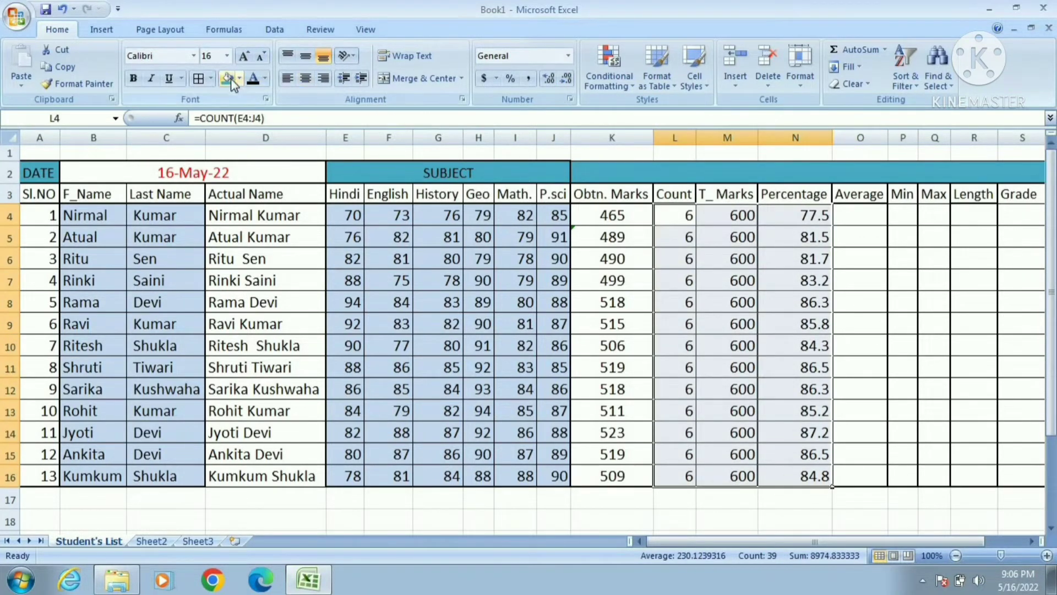
{"action": "left_click", "coordinate": [210, 79]}
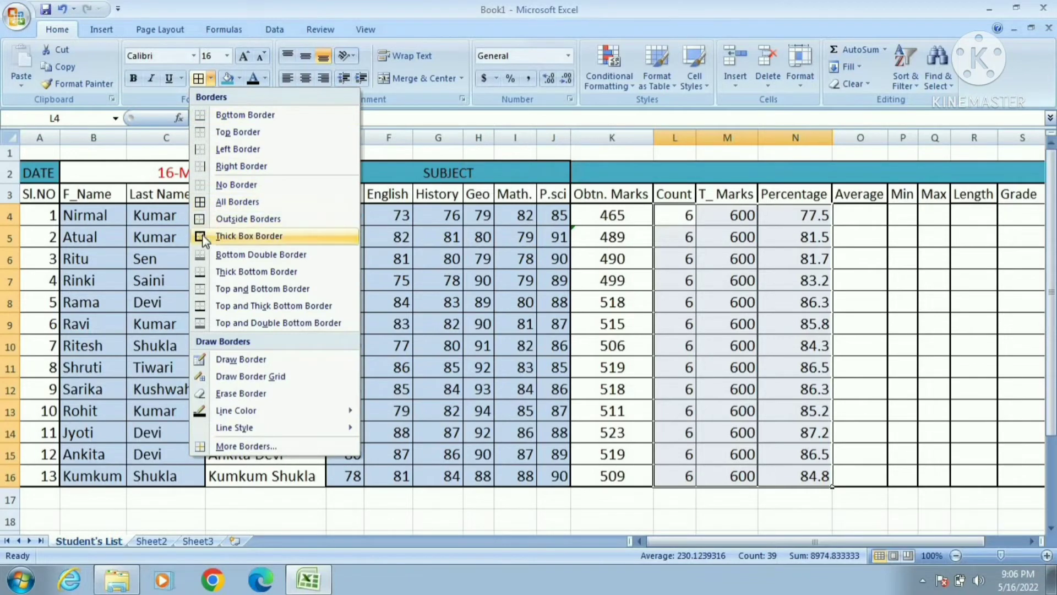
{"action": "left_click", "coordinate": [249, 235]}
{"action": "left_click", "coordinate": [867, 263]}
{"action": "left_click", "coordinate": [871, 398]}
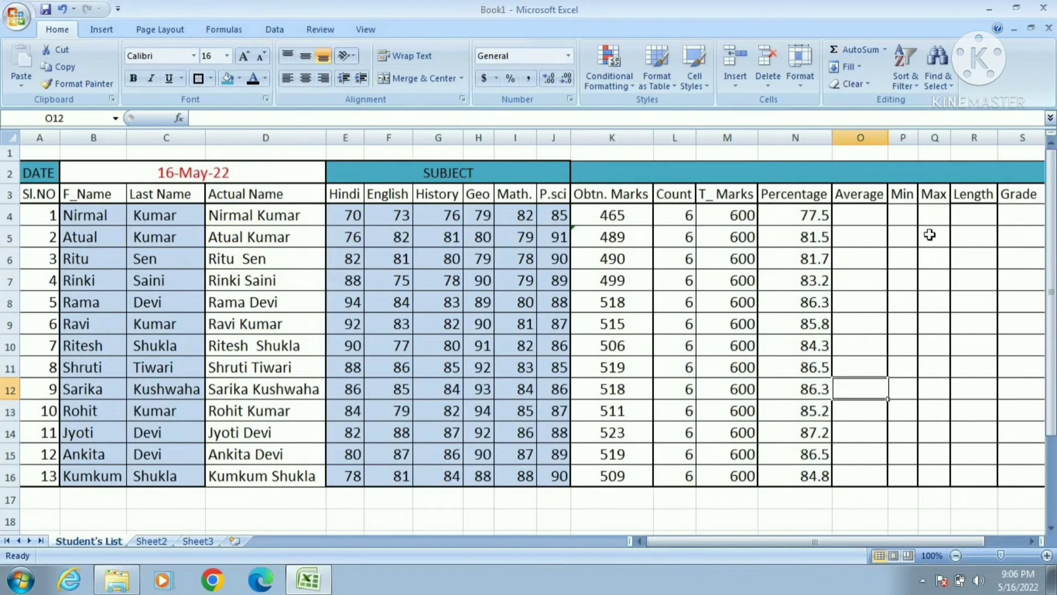
Enter the formula =AVERAGE(E4:J4) in O4 for the first student and compare it with the percentage in N4
{"action": "left_click", "coordinate": [812, 215]}
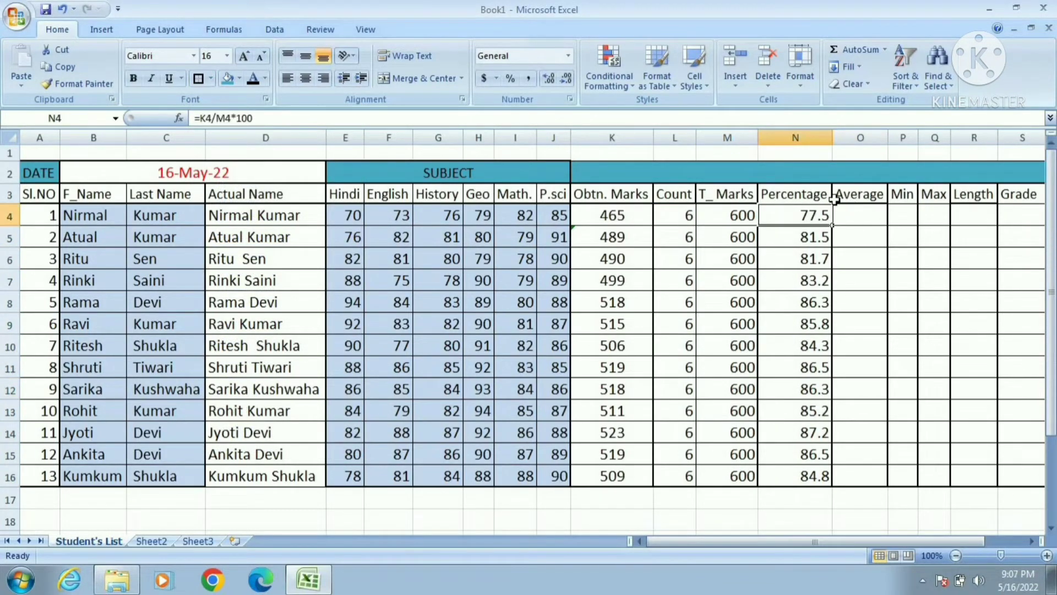
{"action": "left_click", "coordinate": [801, 194]}
{"action": "left_click", "coordinate": [854, 198]}
{"action": "left_click", "coordinate": [858, 220]}
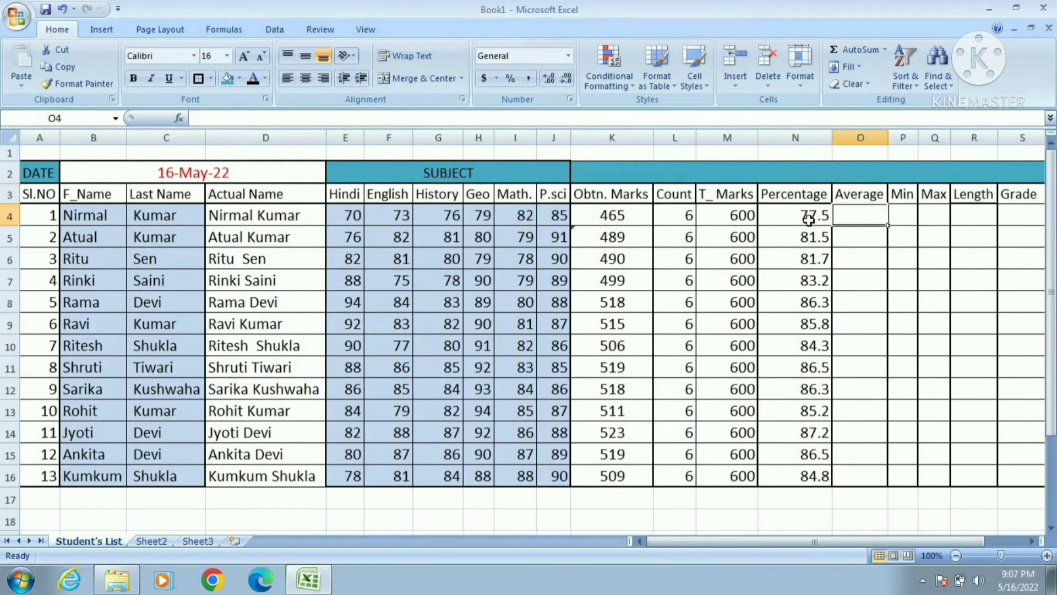
{"action": "left_click", "coordinate": [808, 220]}
{"action": "left_click", "coordinate": [855, 217]}
{"action": "type", "text": "=AV"}
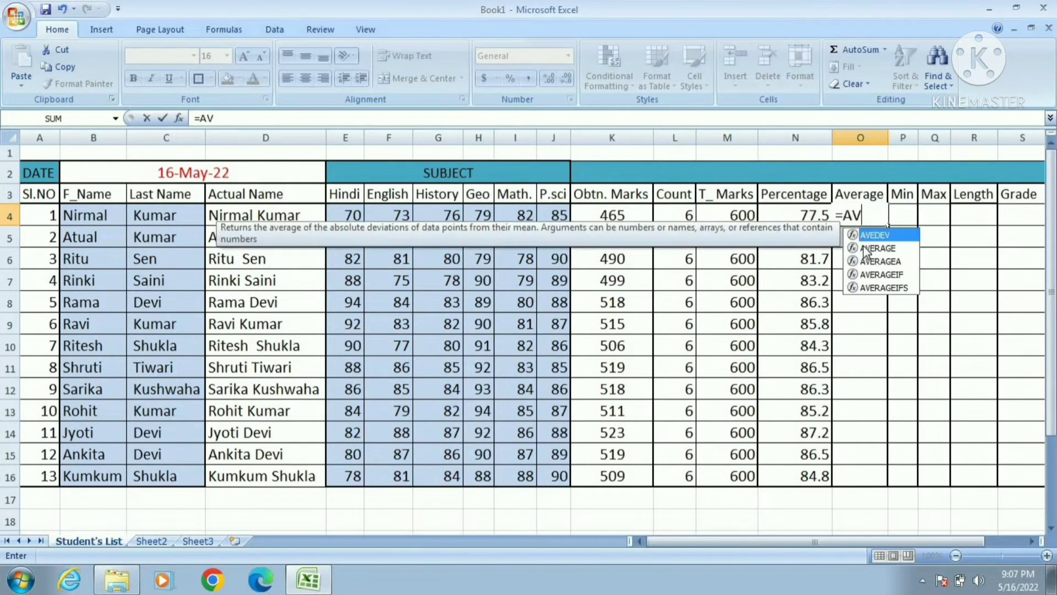
{"action": "type", "text": "ERAGE"}
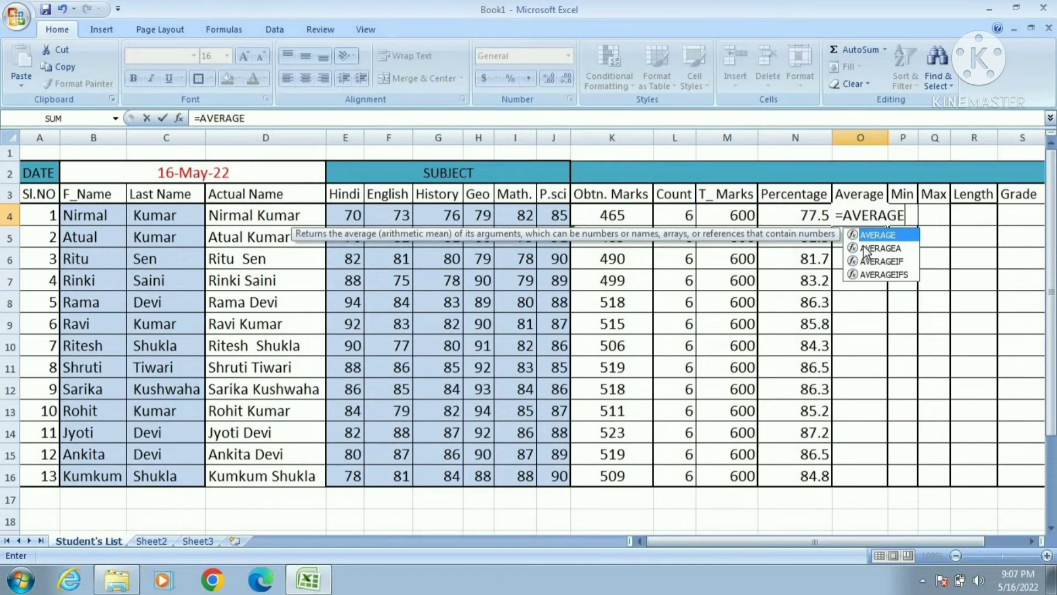
{"action": "type", "text": "("}
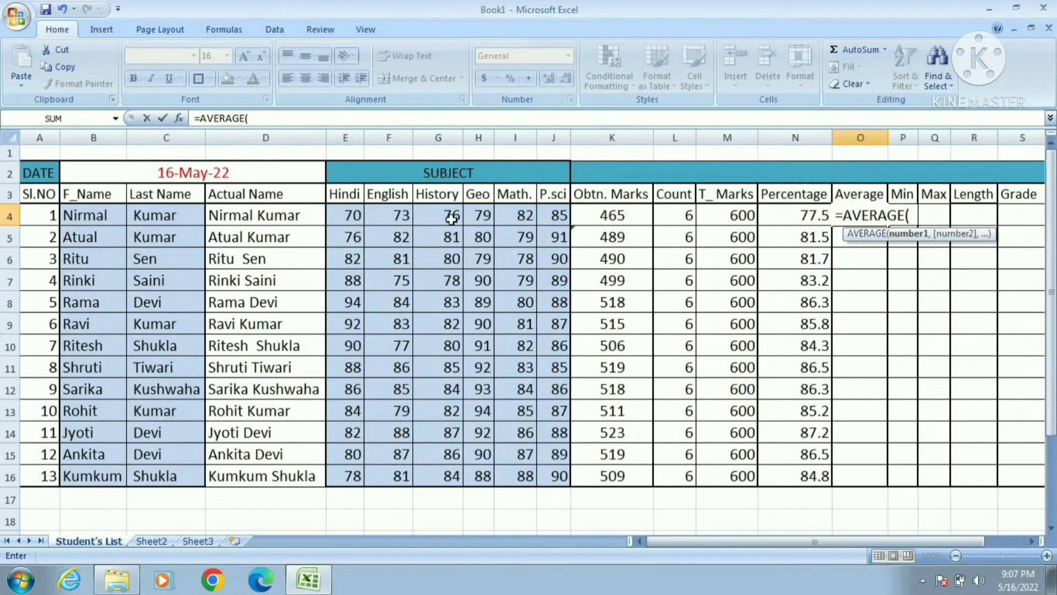
{"action": "left_click_drag", "start_coordinate": [350, 214], "coordinate": [546, 217]}
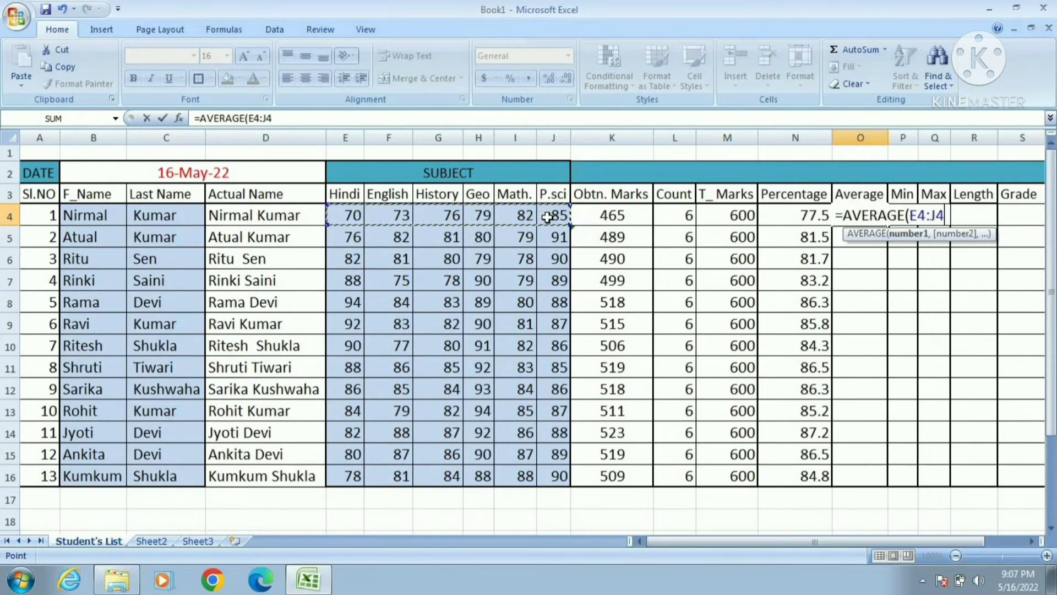
{"action": "key", "text": "Return"}
{"action": "left_click", "coordinate": [816, 214]}
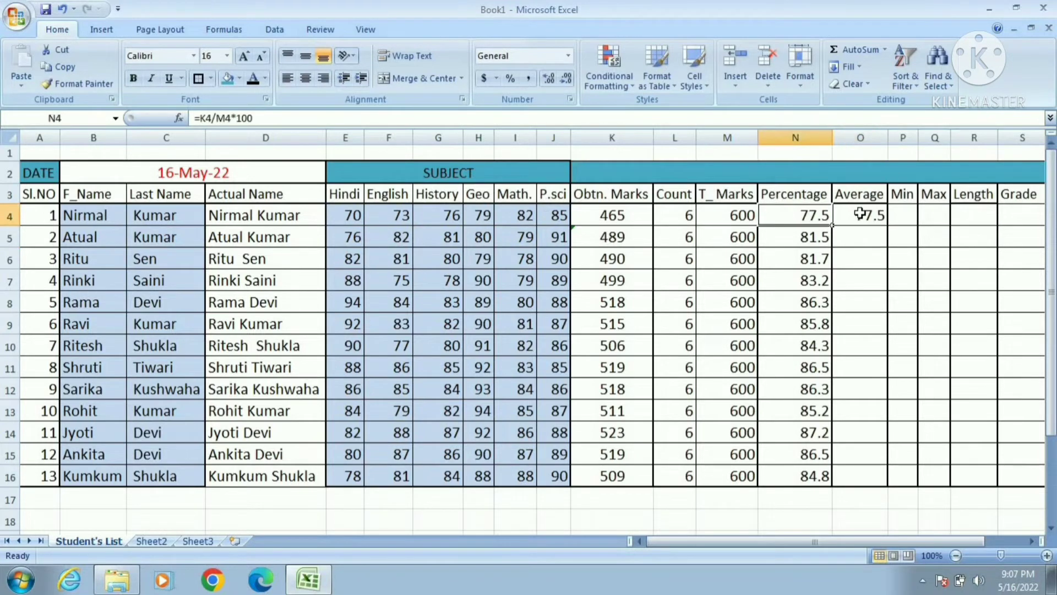
{"action": "left_click", "coordinate": [860, 215]}
{"action": "left_click", "coordinate": [818, 216]}
{"action": "left_click", "coordinate": [873, 223]}
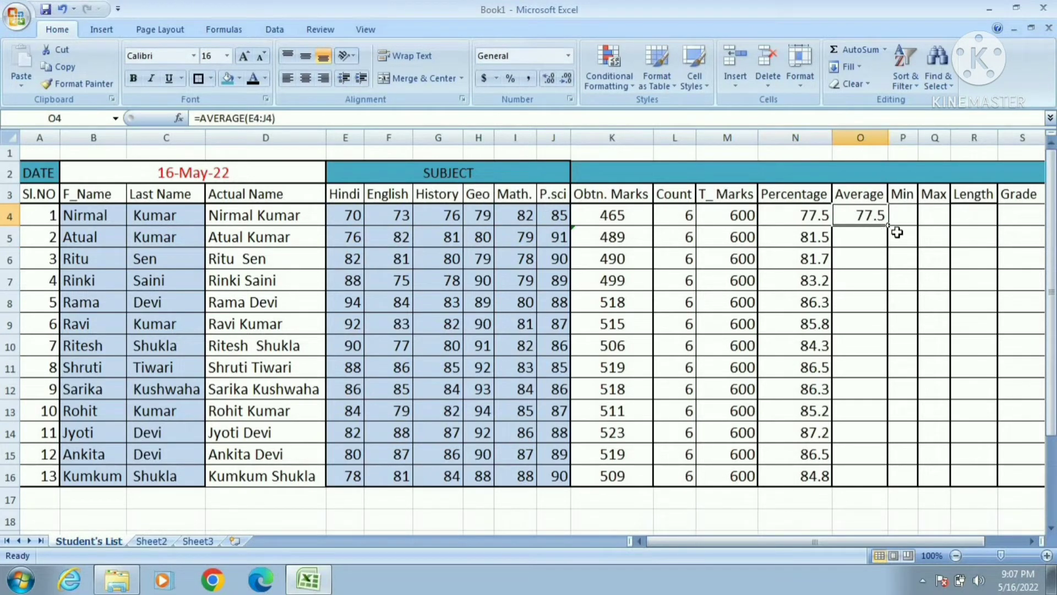
Enter the alternative average formula =K5/L5 in O5, dividing the second student's obtained marks by the count
{"action": "left_click", "coordinate": [860, 243]}
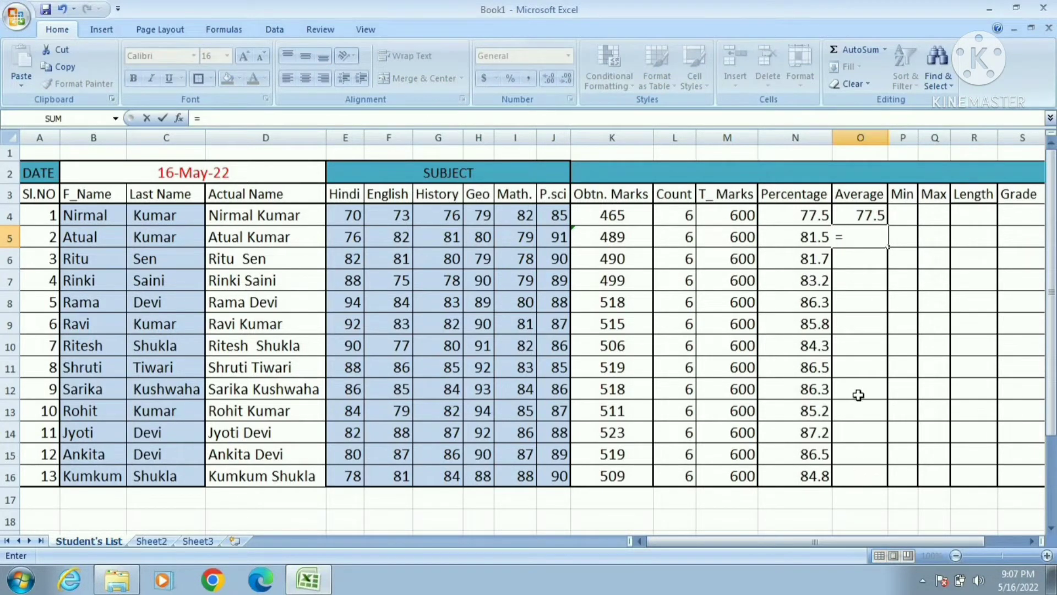
{"action": "left_click", "coordinate": [624, 239]}
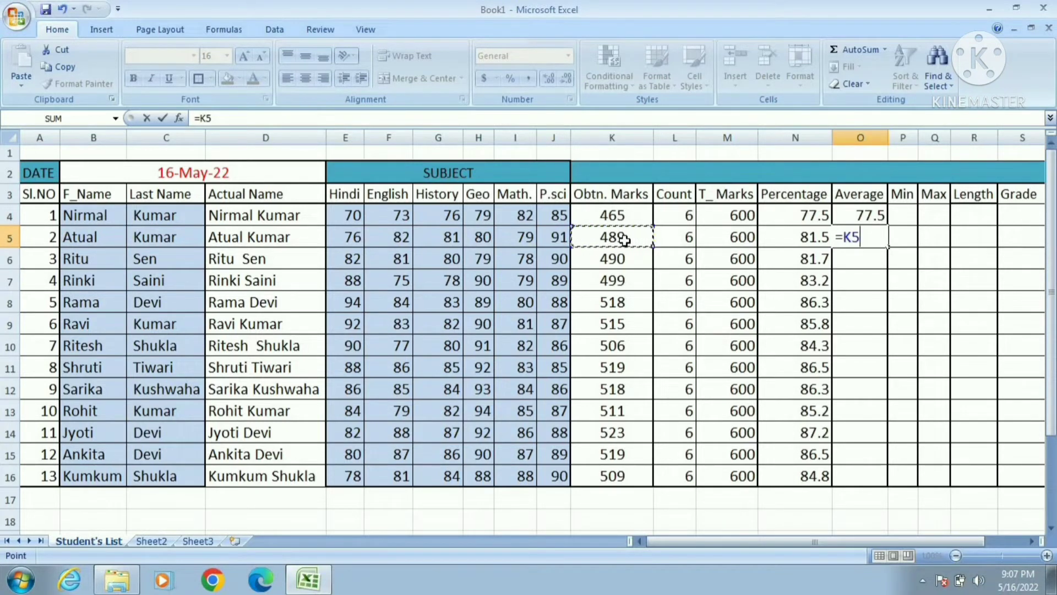
{"action": "type", "text": "/"}
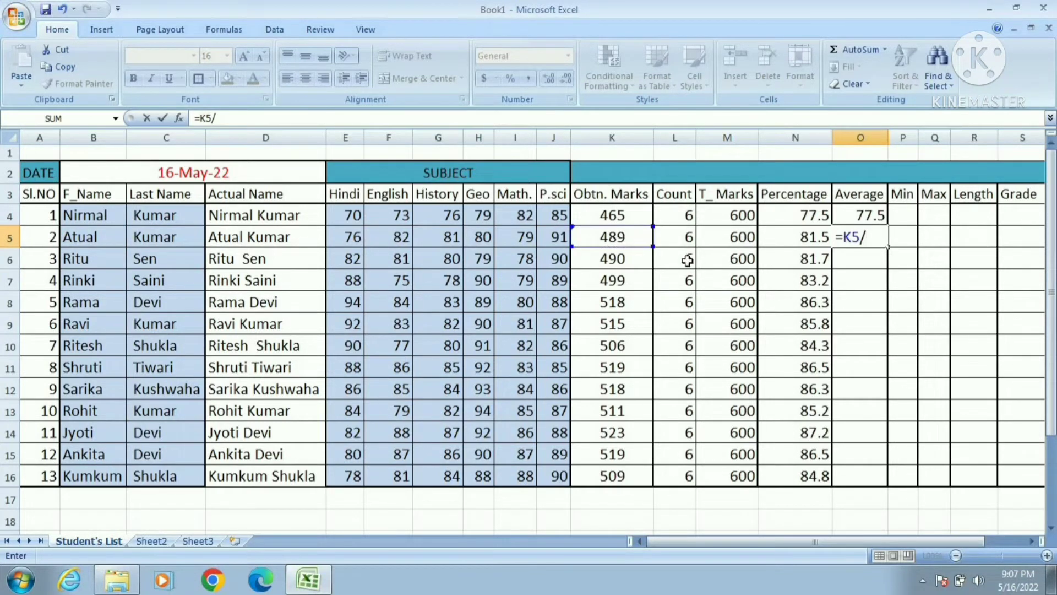
{"action": "left_click", "coordinate": [688, 238]}
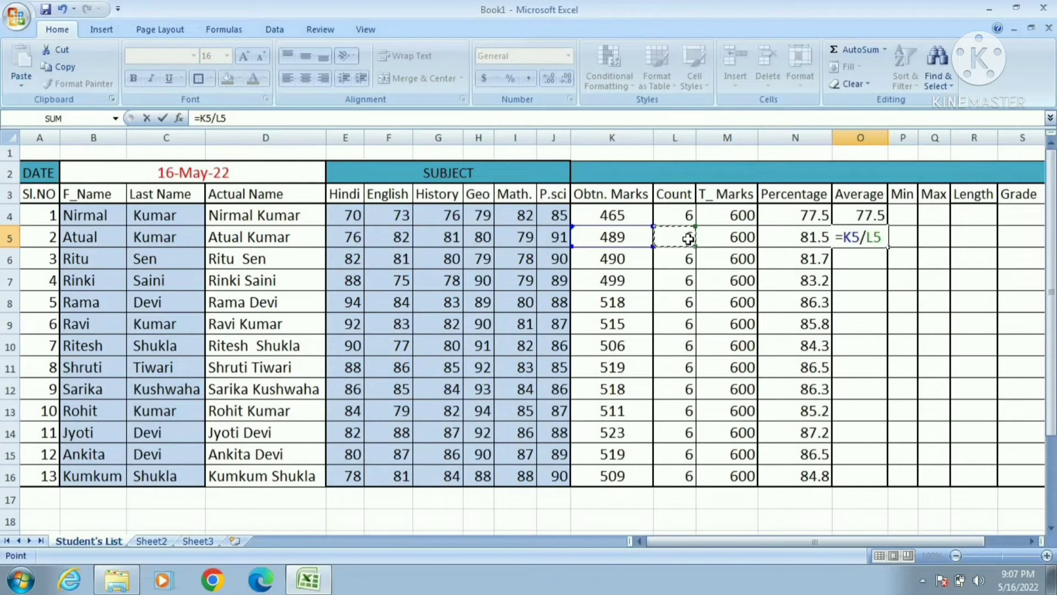
{"action": "key", "text": "Return"}
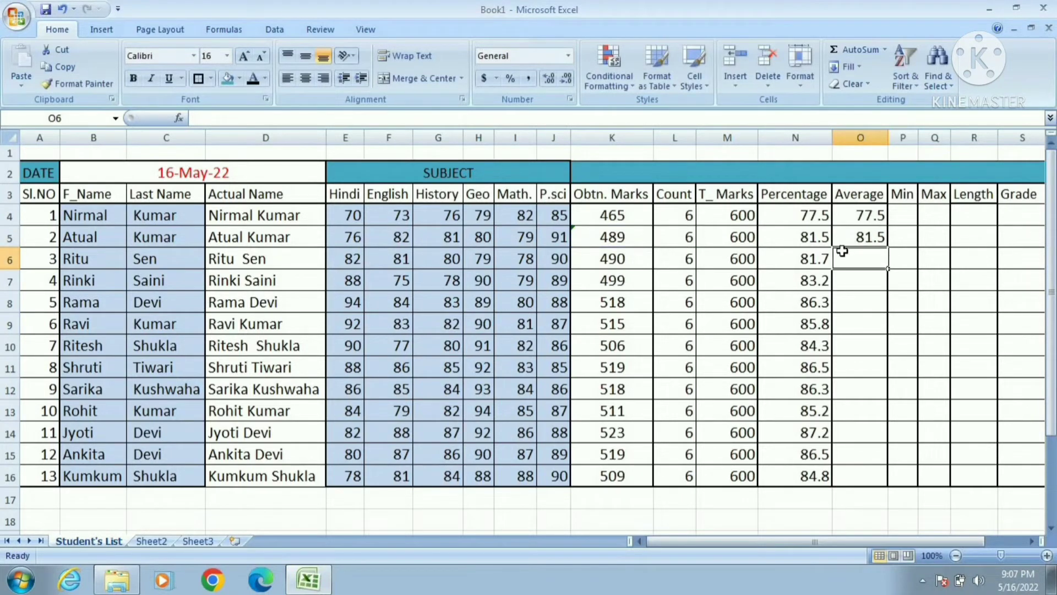
{"action": "left_click", "coordinate": [807, 241]}
Fill the Average formula from O5 down to O16 and format these averages with one decimal place
{"action": "left_click", "coordinate": [862, 240]}
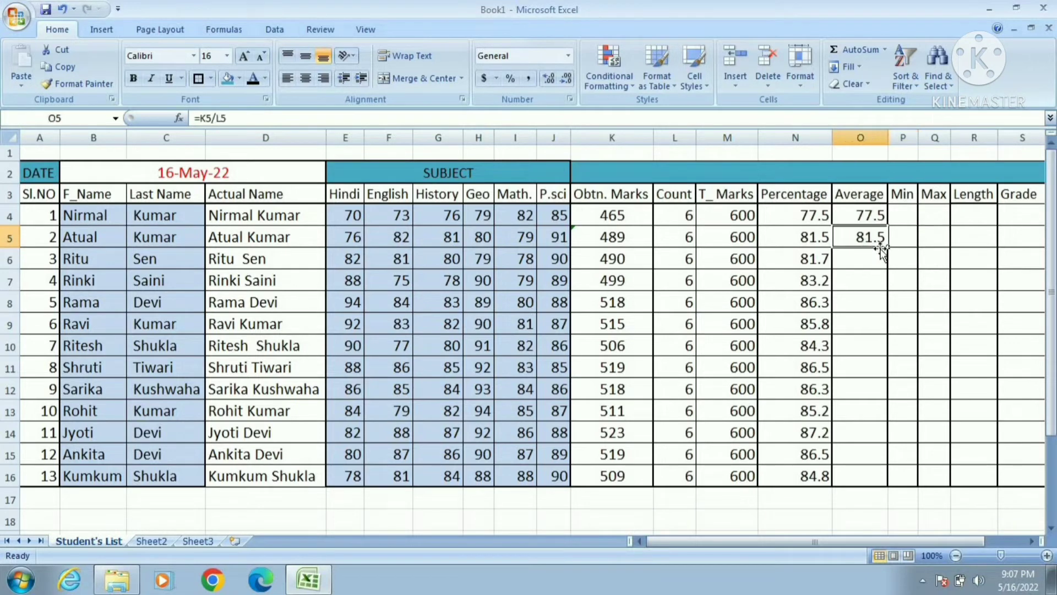
{"action": "left_click_drag", "start_coordinate": [887, 249], "coordinate": [886, 474]}
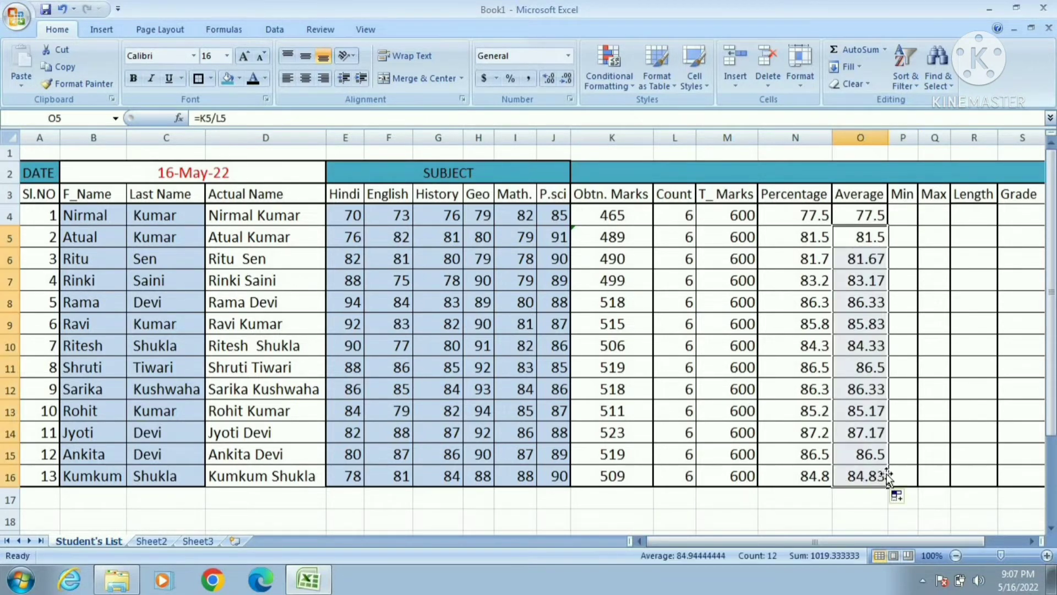
{"action": "left_click", "coordinate": [566, 80]}
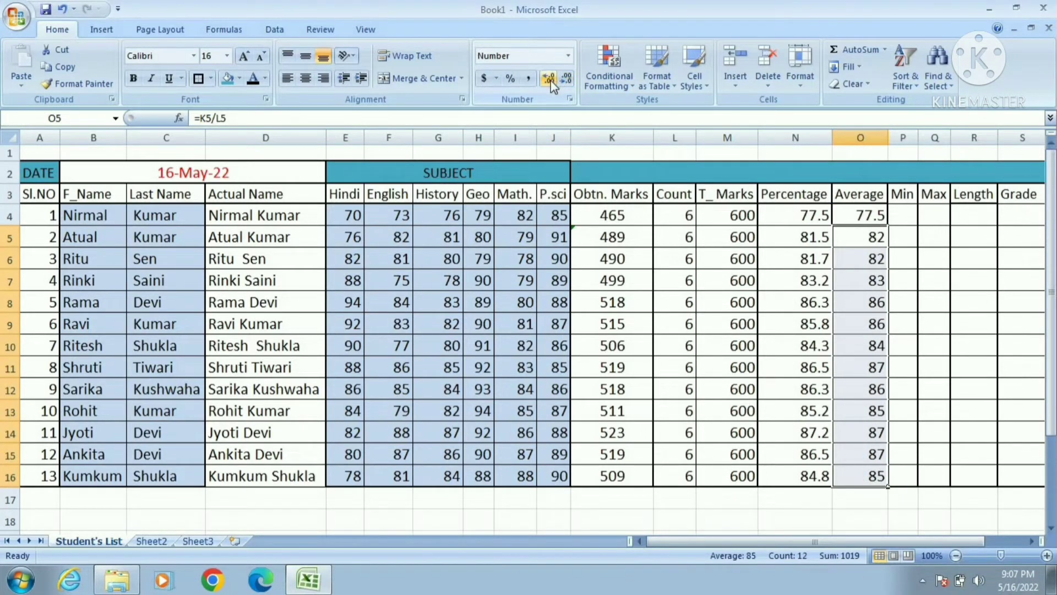
{"action": "left_click", "coordinate": [550, 80]}
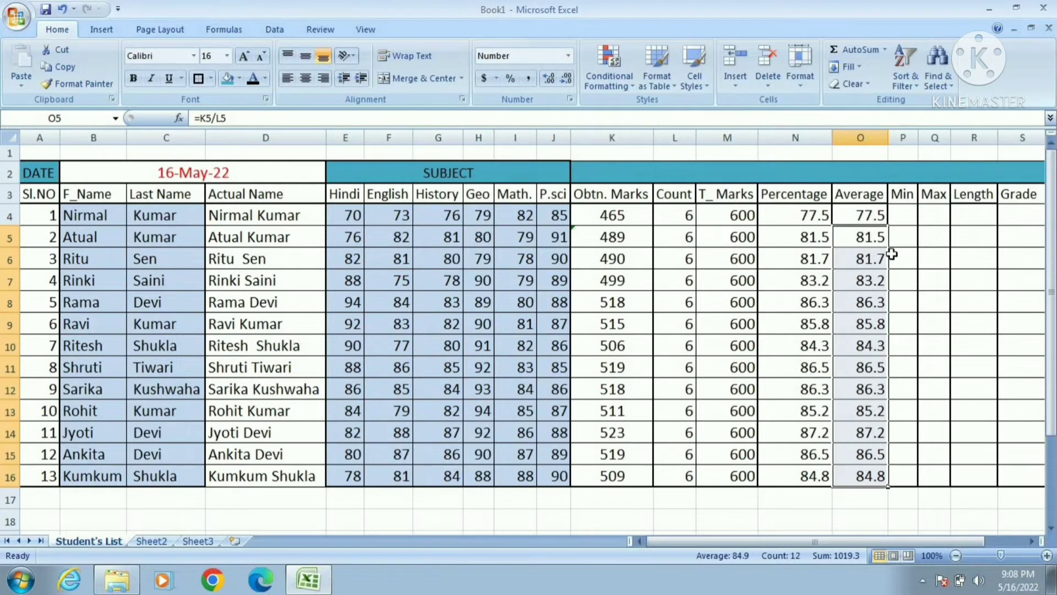
{"action": "left_click", "coordinate": [919, 283]}
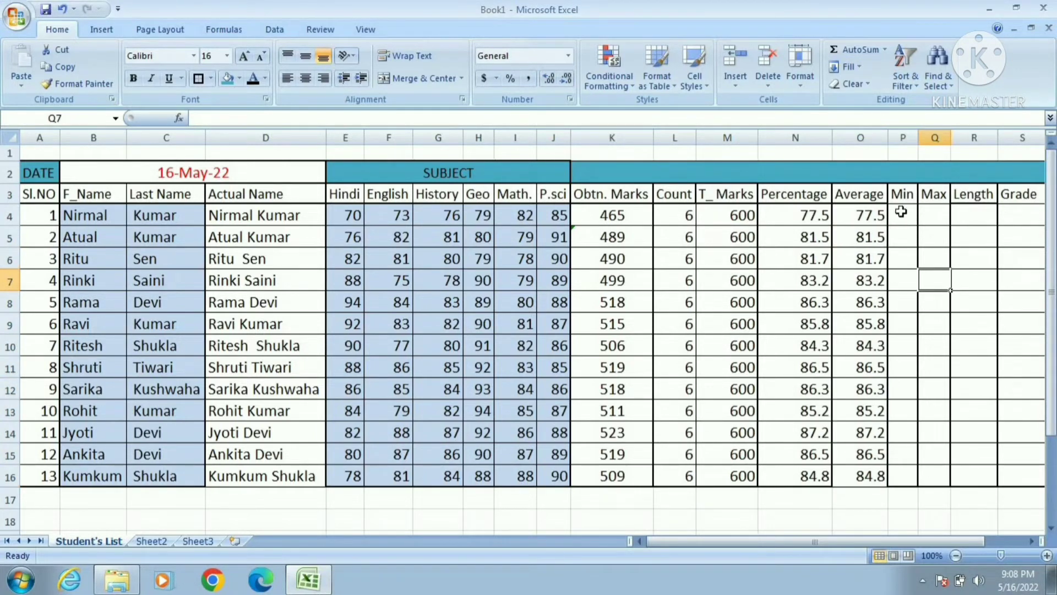
Examine the first student's percentage, average and six subject marks in row 4
{"action": "left_click", "coordinate": [901, 211]}
{"action": "left_click", "coordinate": [815, 215]}
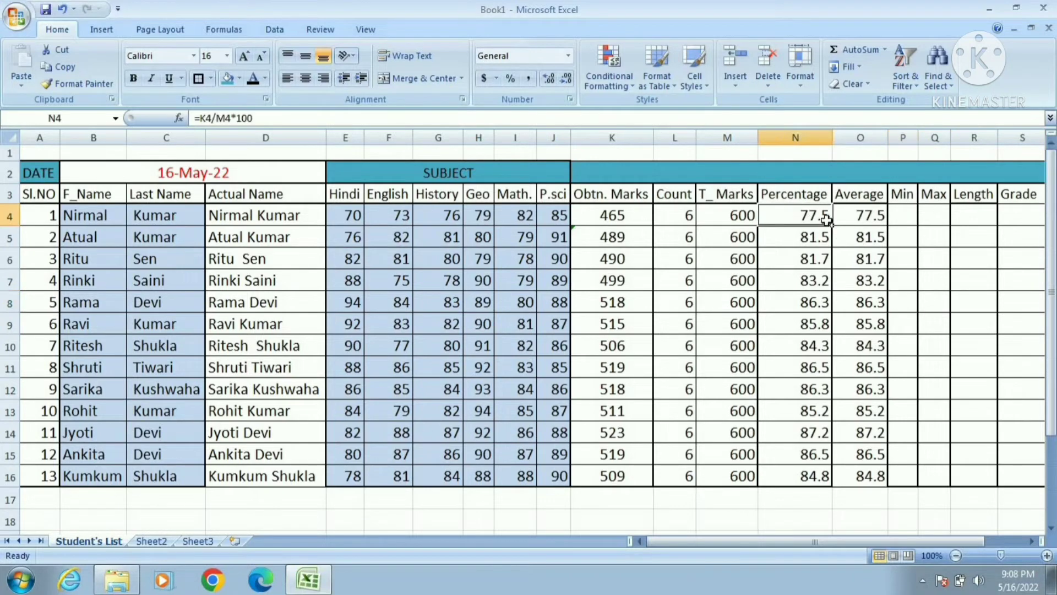
{"action": "left_click", "coordinate": [865, 222]}
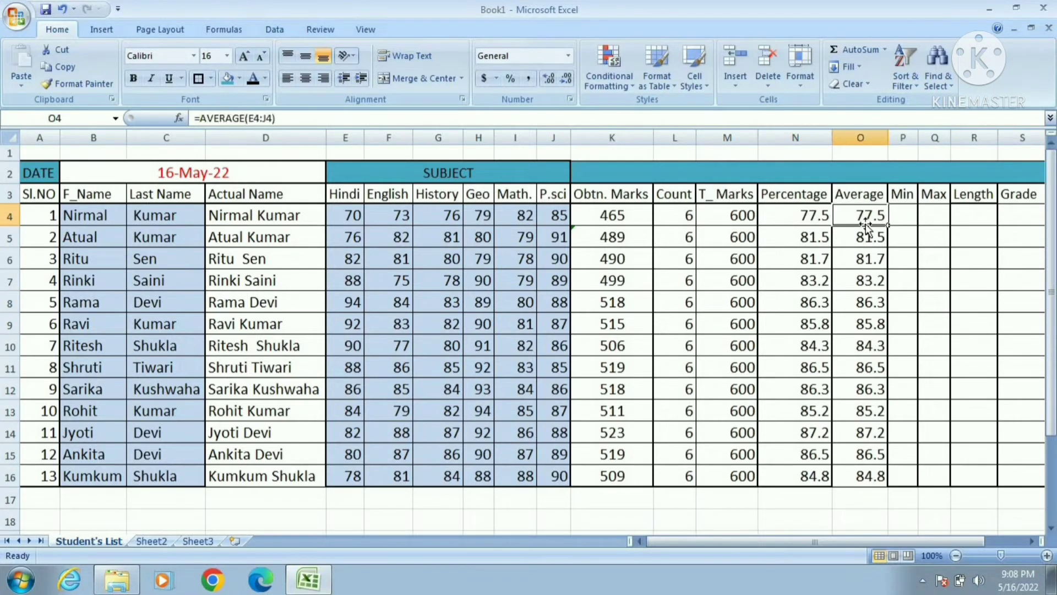
{"action": "left_click", "coordinate": [904, 219]}
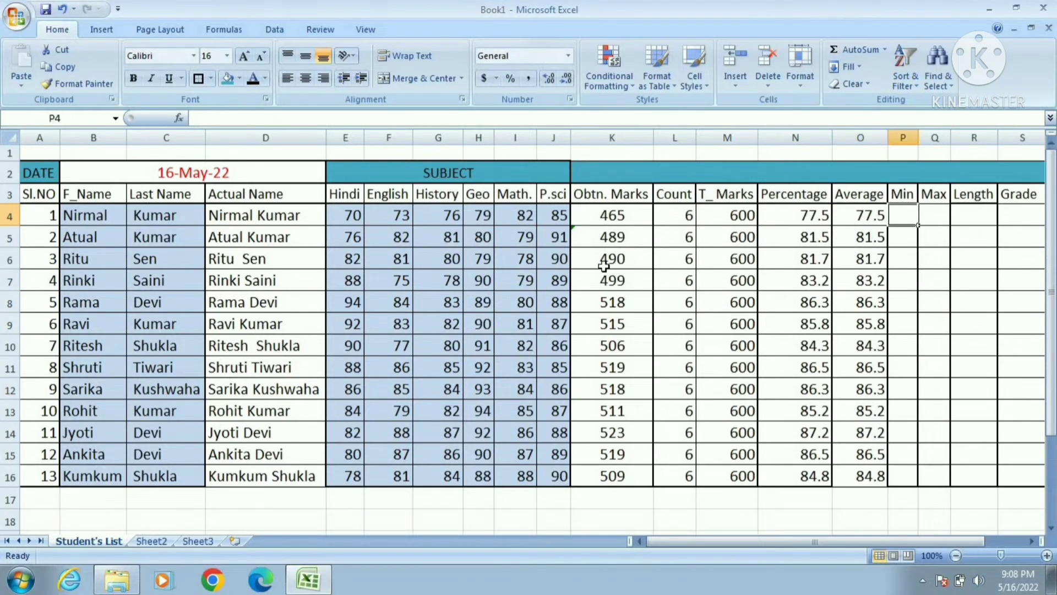
{"action": "left_click", "coordinate": [353, 215]}
{"action": "left_click", "coordinate": [400, 215]}
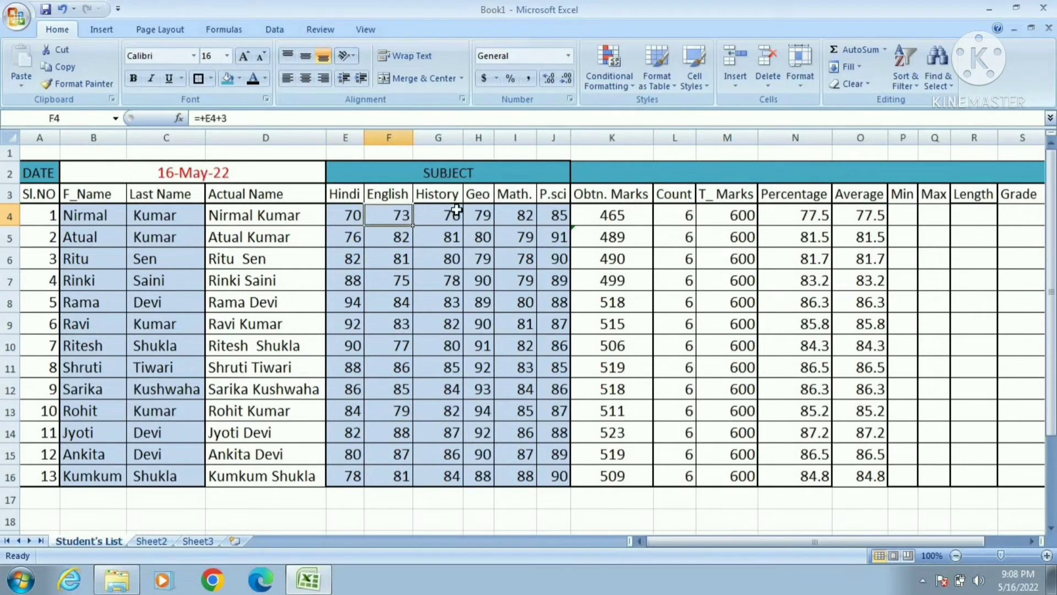
{"action": "left_click", "coordinate": [456, 214]}
{"action": "left_click", "coordinate": [481, 213]}
{"action": "left_click", "coordinate": [529, 213]}
{"action": "left_click", "coordinate": [556, 214]}
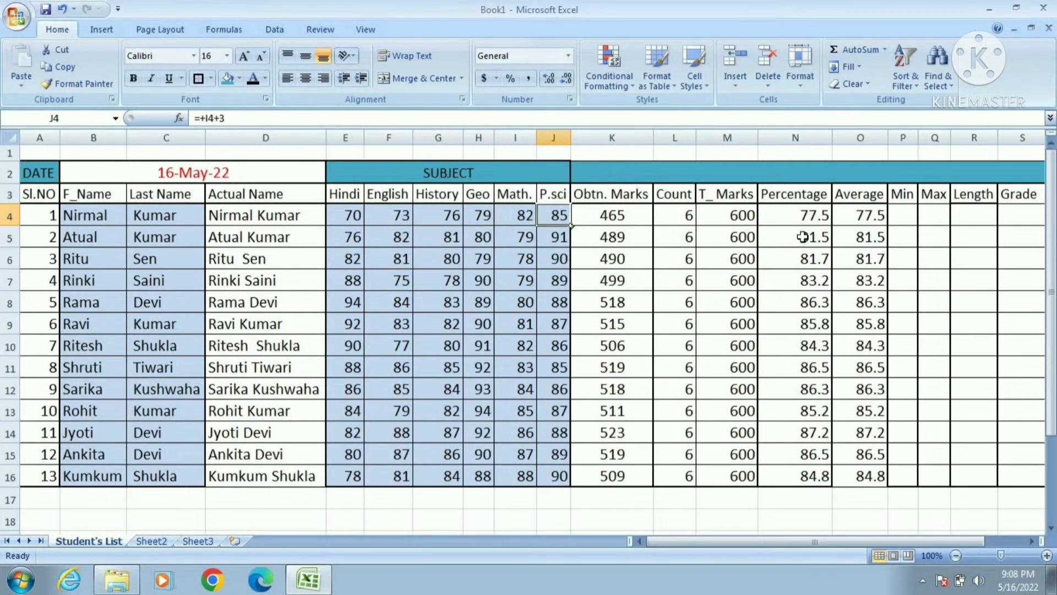
Enter the formula =MIN(E4:J4) in P4 for the first student's lowest mark and check it against the Hindi mark
{"action": "left_click", "coordinate": [909, 214]}
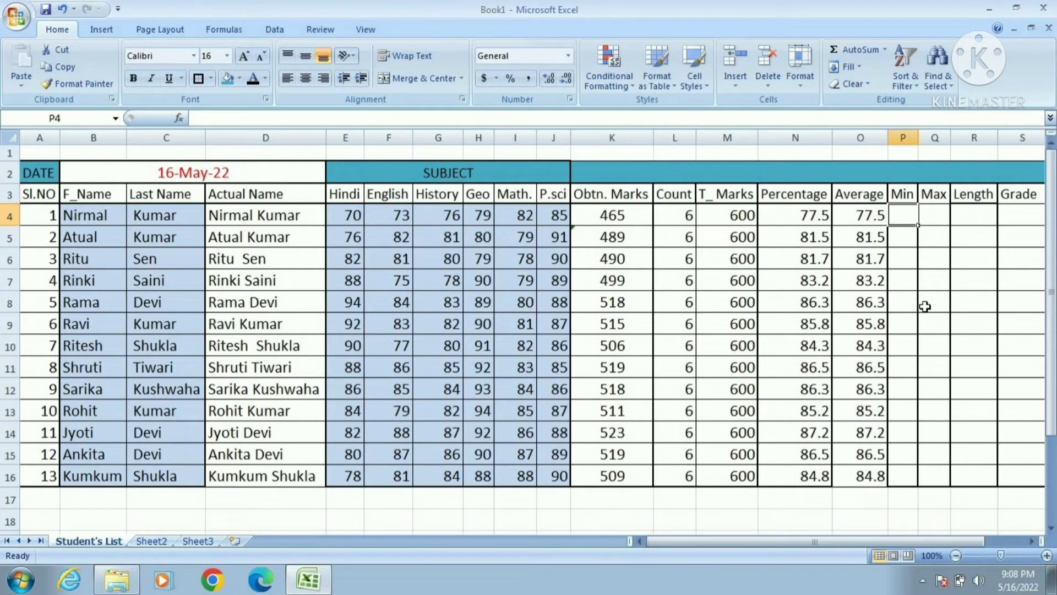
{"action": "type", "text": "=MIN"}
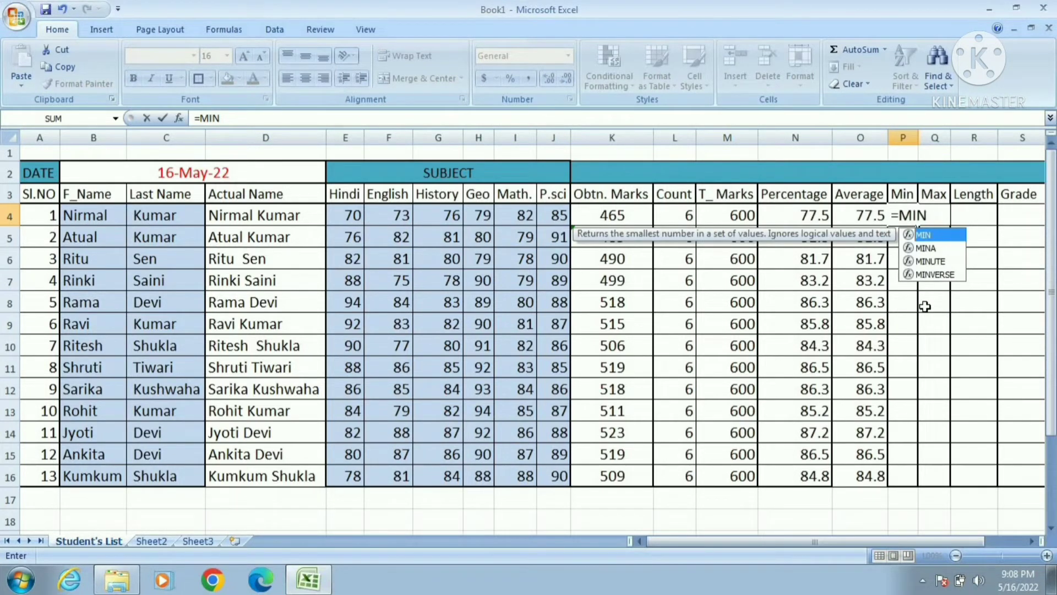
{"action": "type", "text": "("}
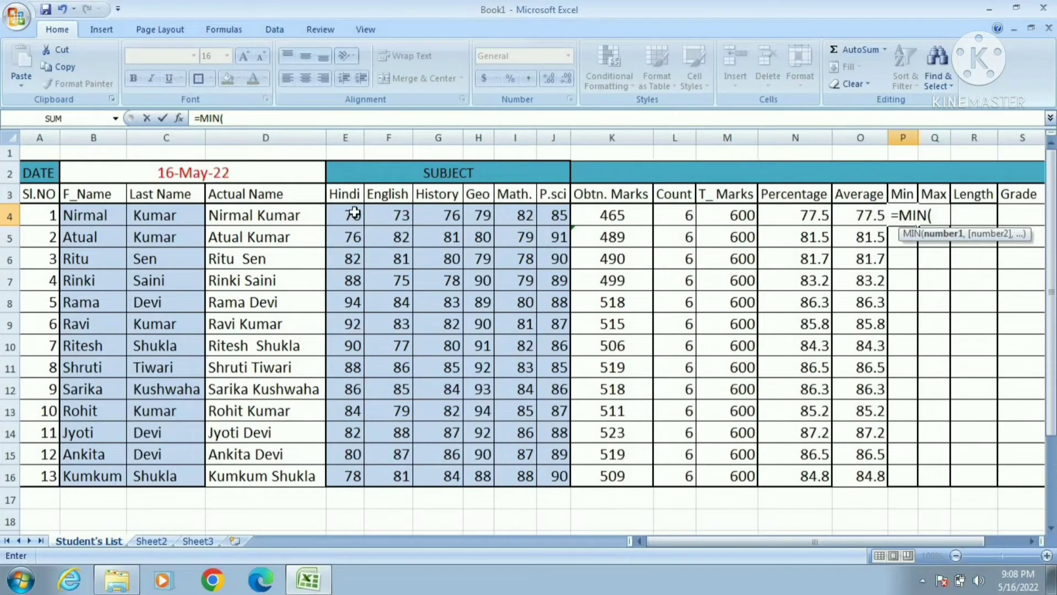
{"action": "left_click_drag", "start_coordinate": [353, 216], "coordinate": [544, 218]}
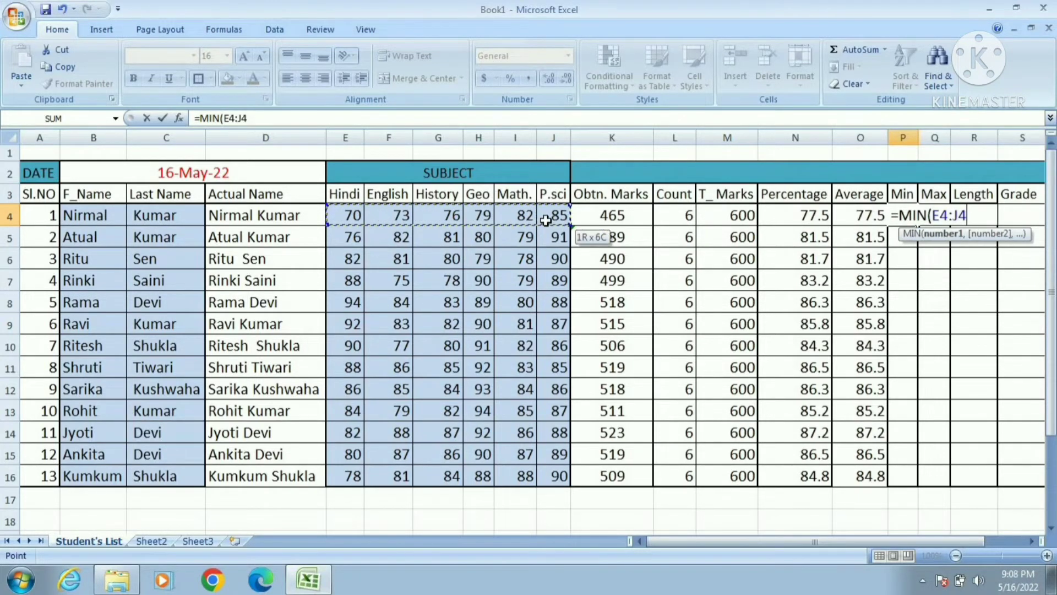
{"action": "key", "text": "Return"}
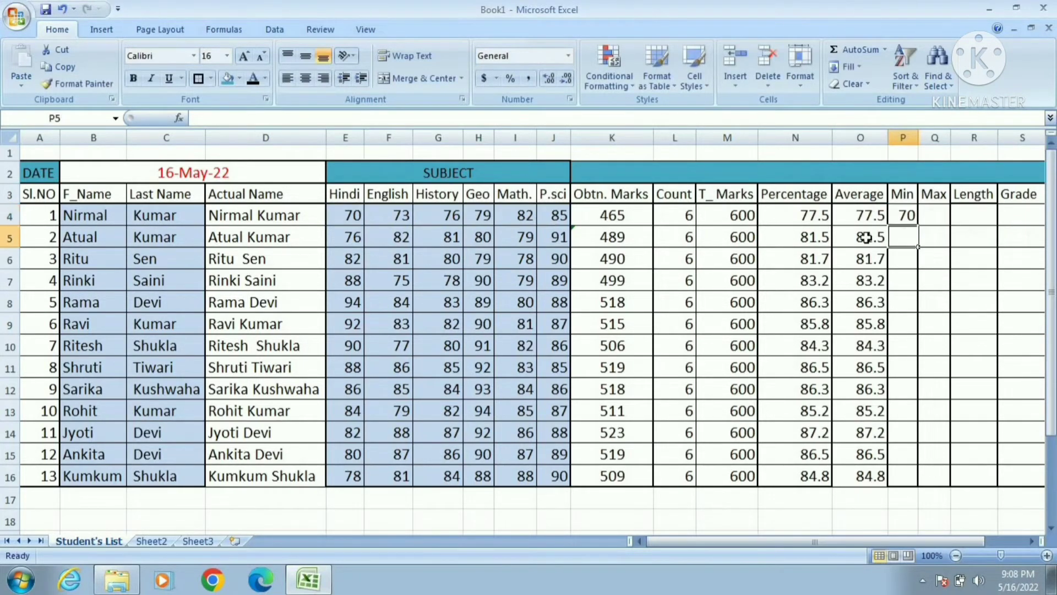
{"action": "left_click", "coordinate": [355, 217]}
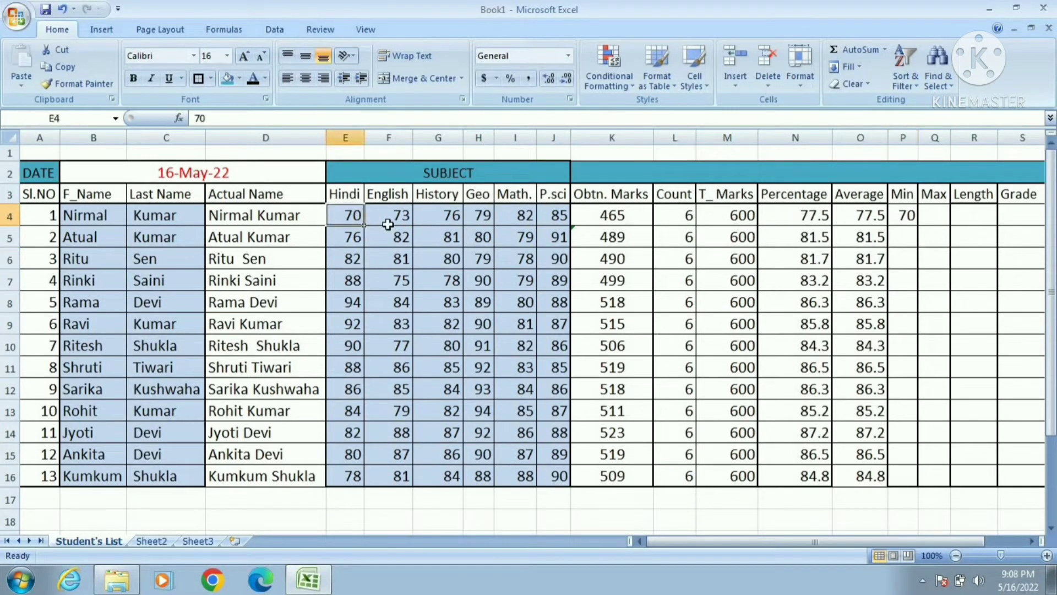
Fill the MIN formula from P4 down to P16 and check the second and fifth students' rows against their subject marks
{"action": "left_click", "coordinate": [406, 219]}
{"action": "left_click", "coordinate": [446, 220]}
{"action": "left_click", "coordinate": [501, 218]}
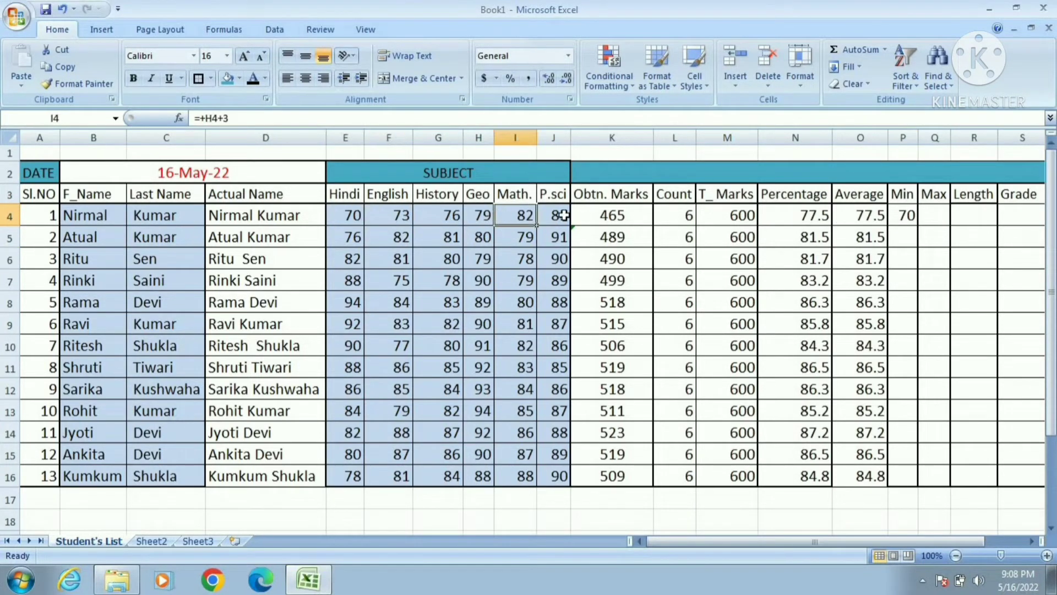
{"action": "left_click", "coordinate": [911, 220]}
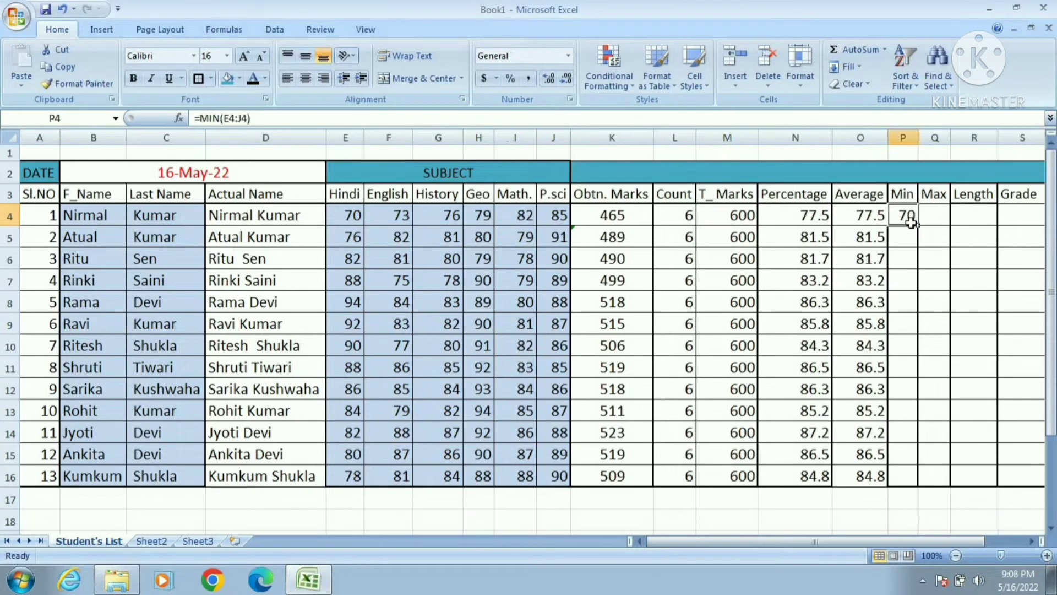
{"action": "left_click_drag", "start_coordinate": [918, 226], "coordinate": [927, 473]}
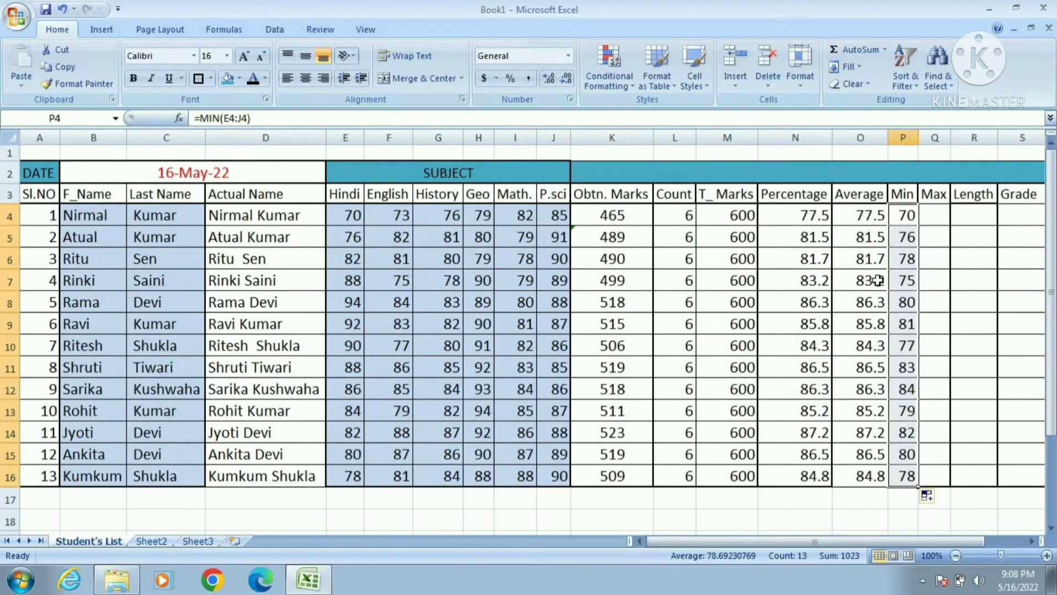
{"action": "left_click", "coordinate": [902, 239]}
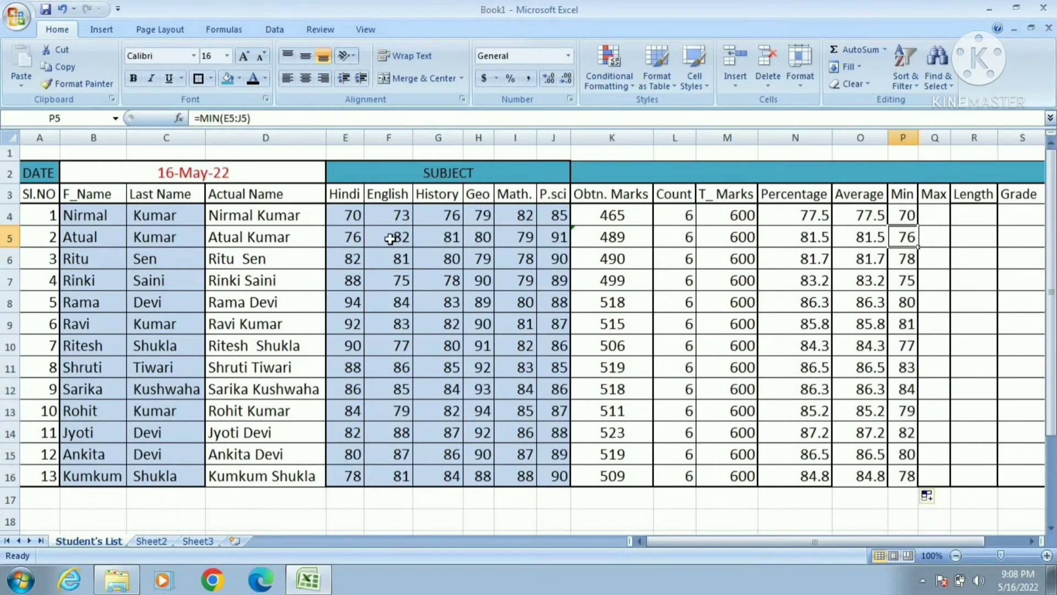
{"action": "left_click", "coordinate": [356, 240]}
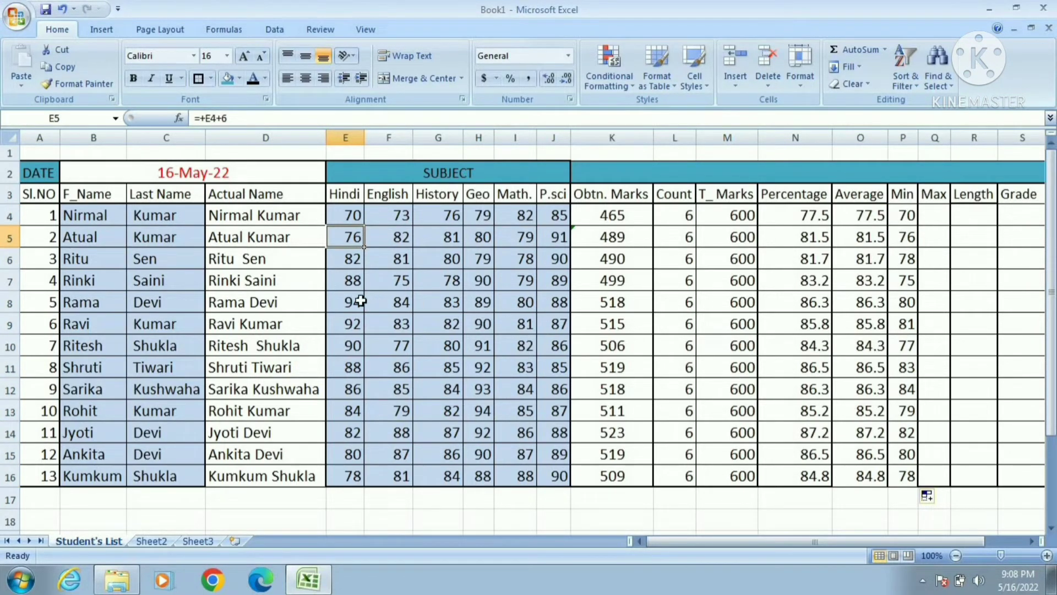
{"action": "left_click", "coordinate": [10, 302]}
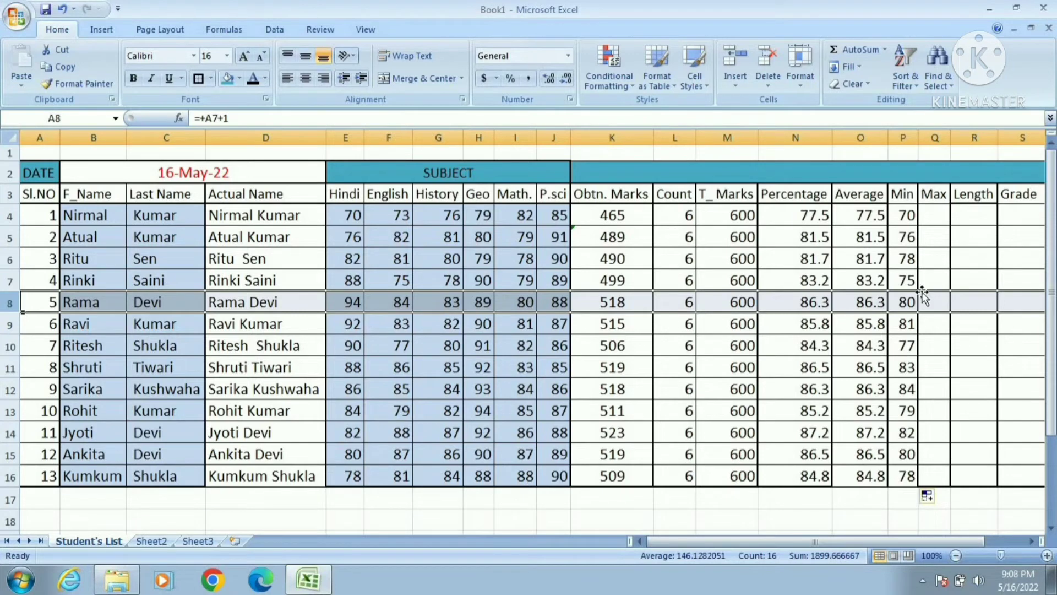
Enter the formula =MAX(E4:J4) in Q4 for the first student's highest subject mark
{"action": "left_click", "coordinate": [937, 213]}
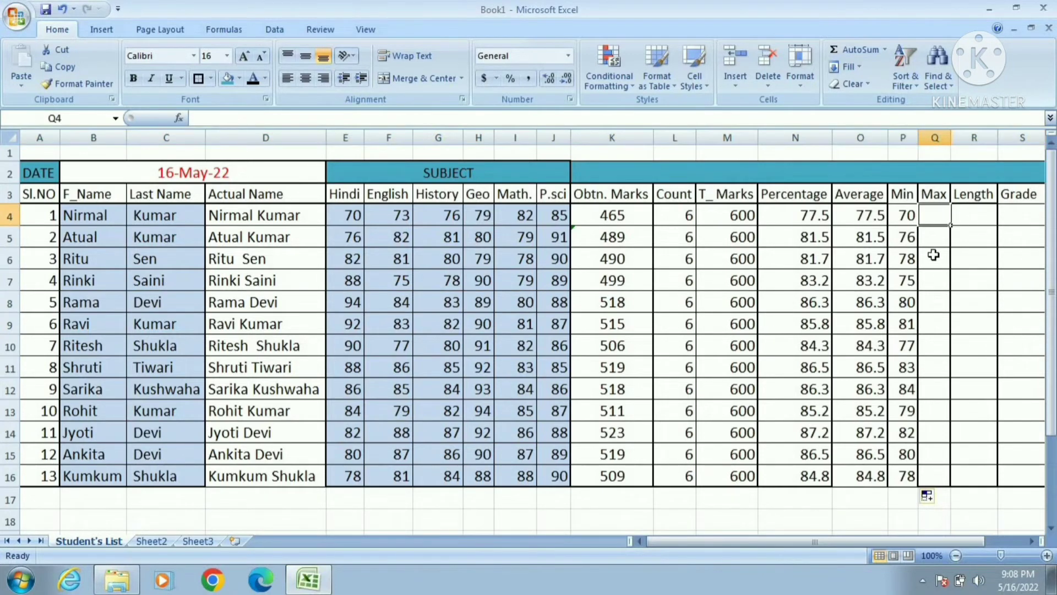
{"action": "type", "text": "=MAX"}
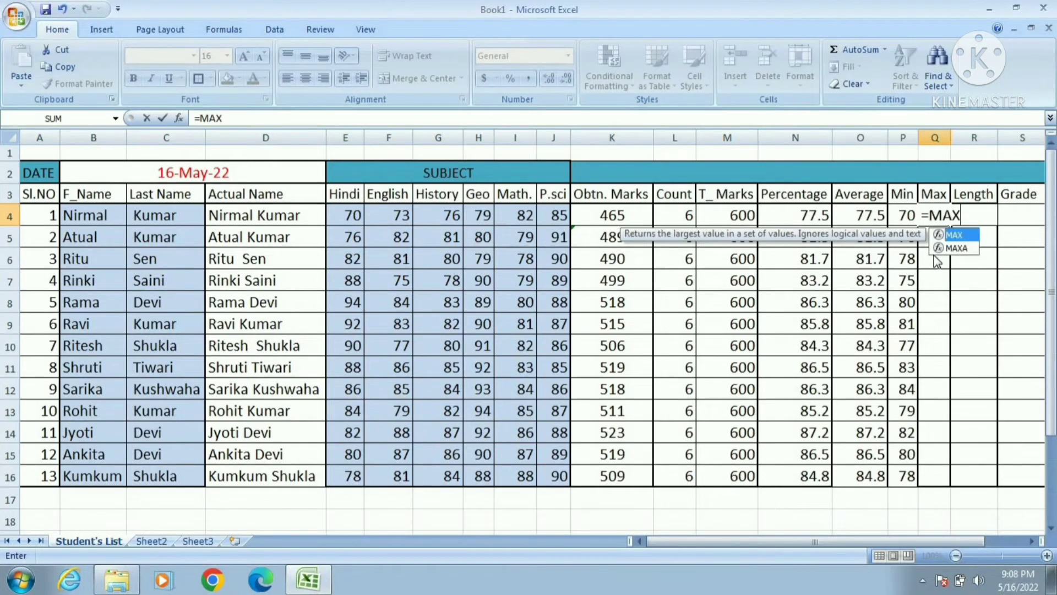
{"action": "type", "text": "("}
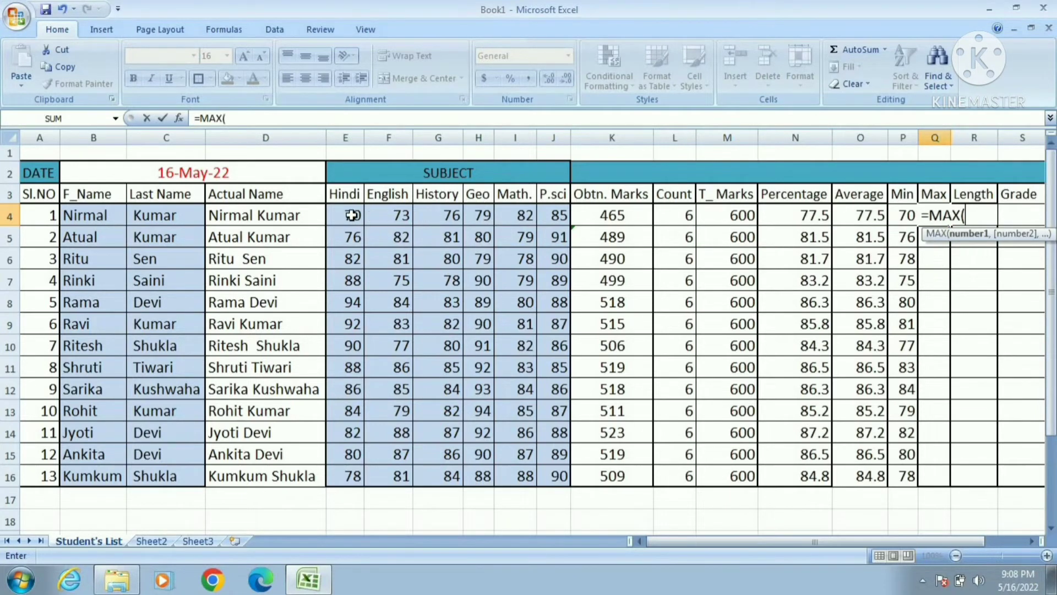
{"action": "left_click_drag", "start_coordinate": [352, 215], "coordinate": [540, 208]}
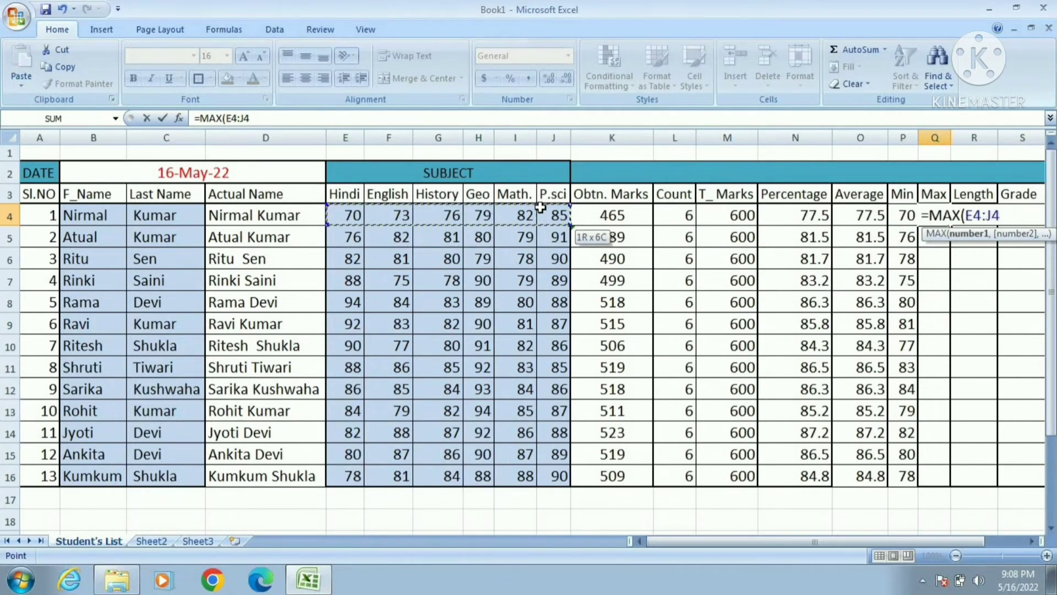
{"action": "key", "text": "Return"}
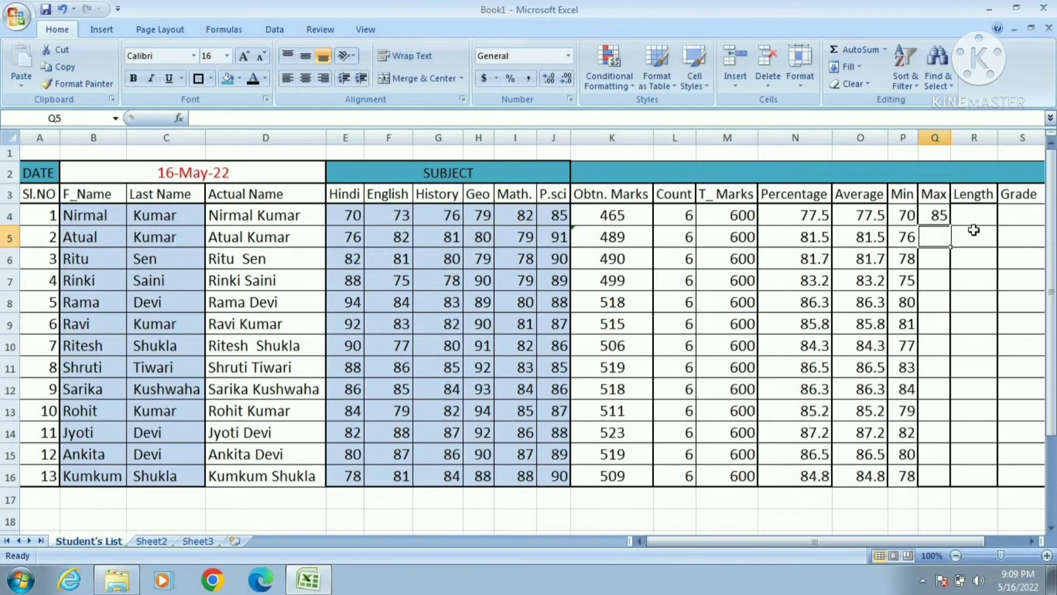
Fill the MAX formula from Q4 down to Q16 and check several of the filled cells
{"action": "left_click", "coordinate": [940, 215]}
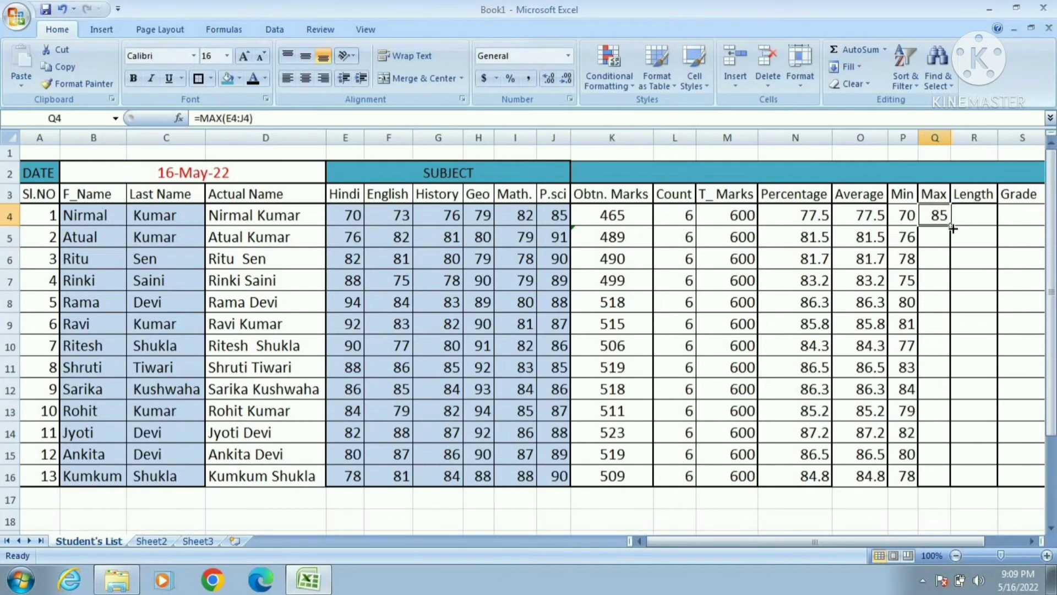
{"action": "left_click_drag", "start_coordinate": [953, 226], "coordinate": [939, 482]}
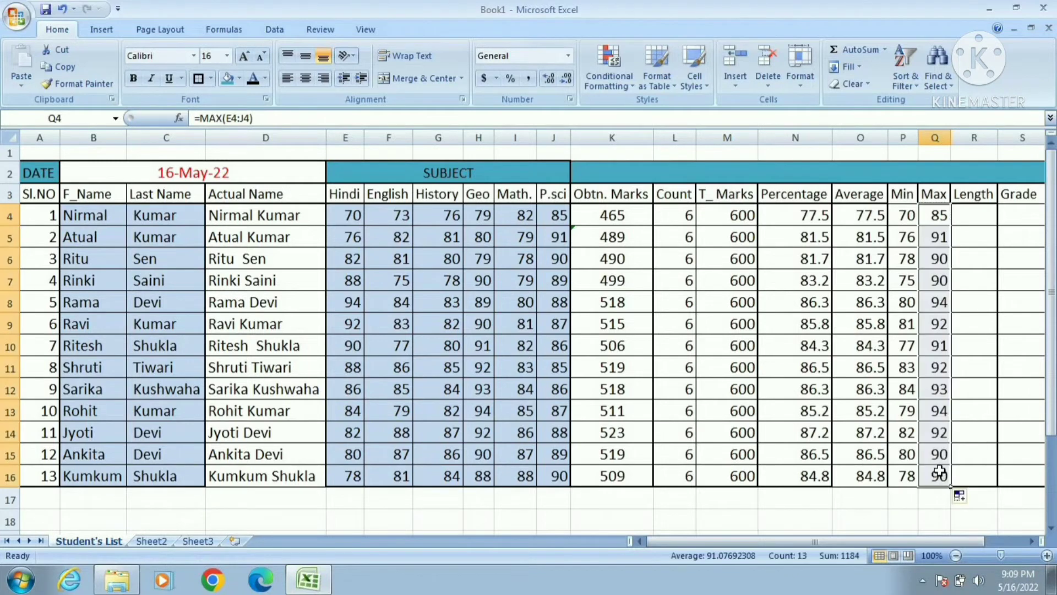
{"action": "left_click", "coordinate": [920, 267]}
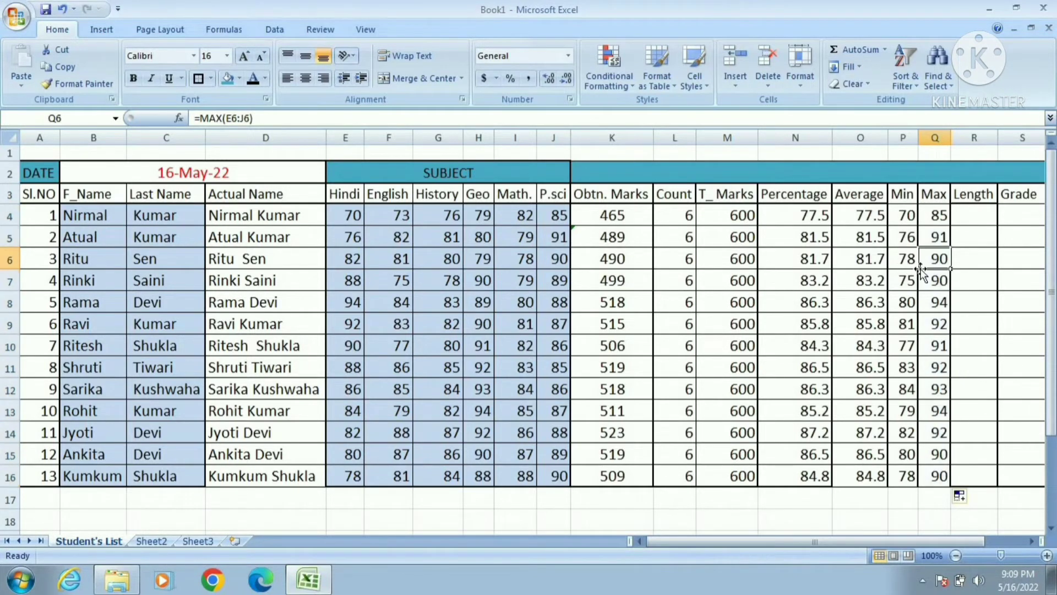
{"action": "left_click", "coordinate": [922, 437]}
{"action": "left_click", "coordinate": [937, 220]}
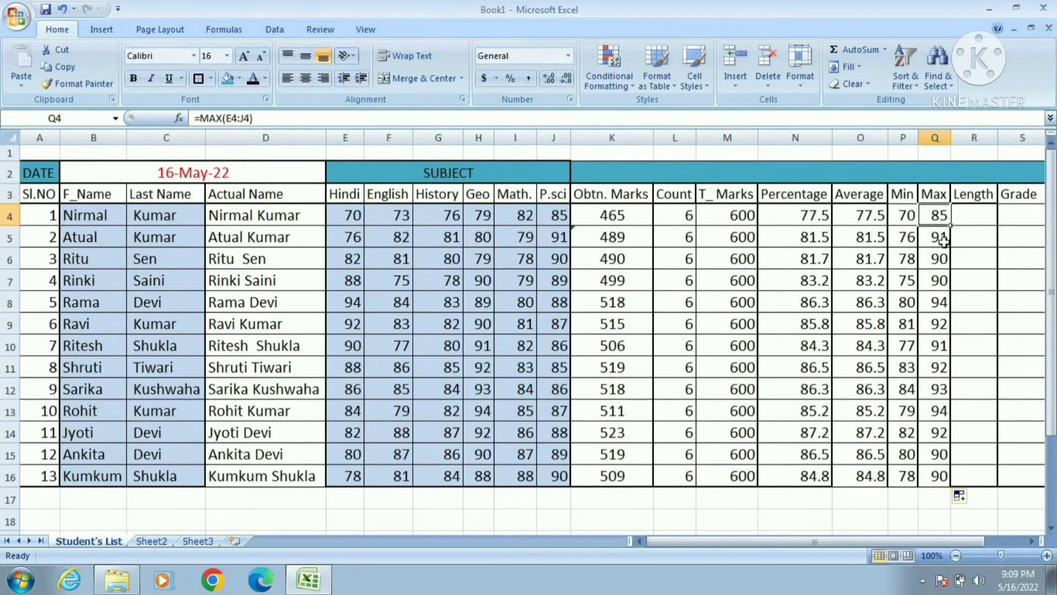
Enter the formula =LEN(D4) in R4 to count the characters in the first student's actual name
{"action": "left_click", "coordinate": [982, 215]}
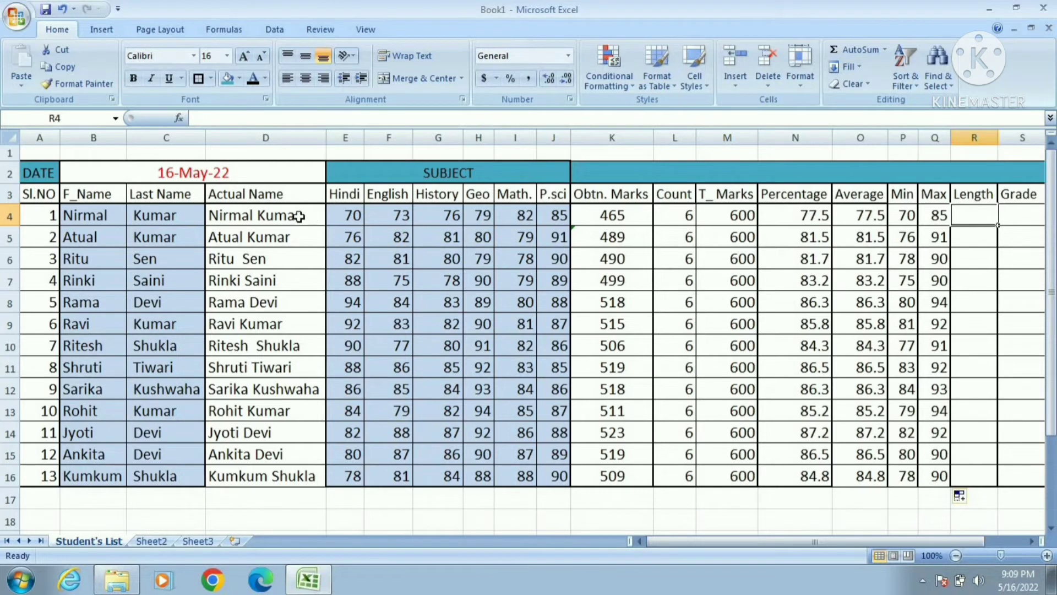
{"action": "left_click", "coordinate": [274, 216]}
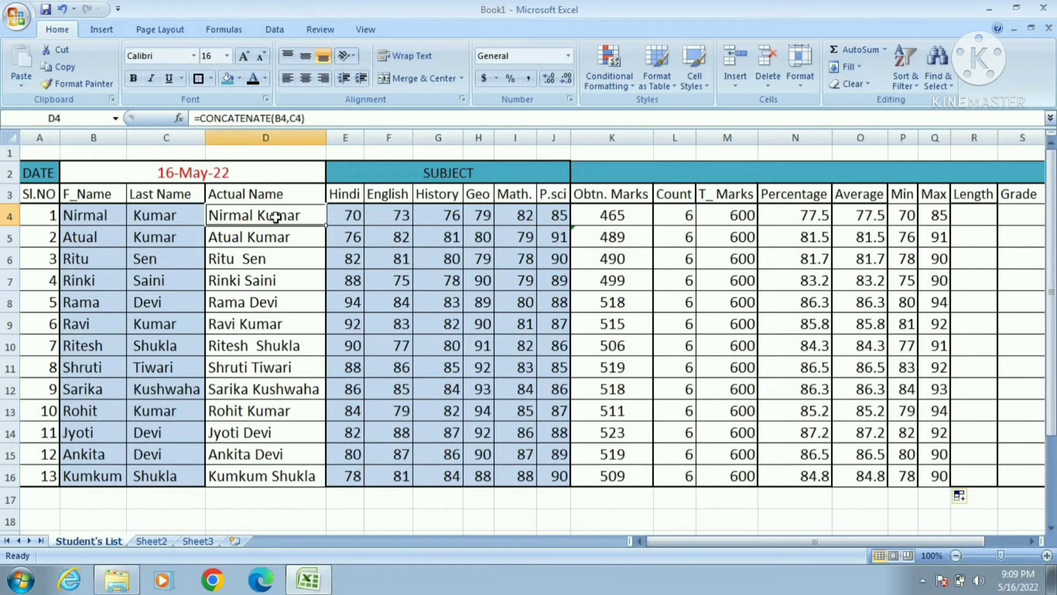
{"action": "left_click", "coordinate": [183, 215]}
{"action": "left_click", "coordinate": [96, 218]}
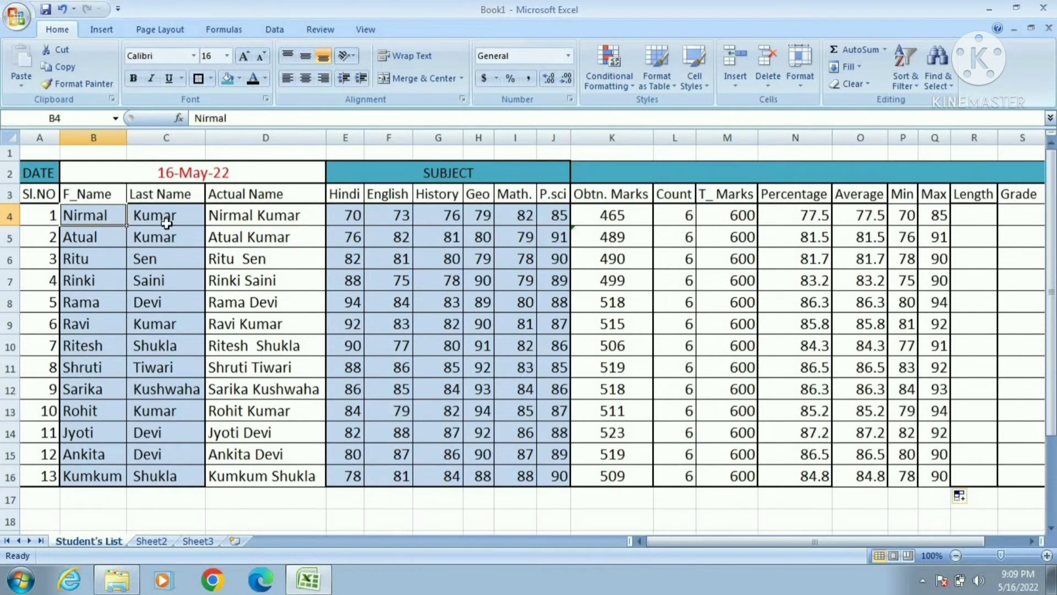
{"action": "left_click", "coordinate": [168, 222]}
{"action": "left_click", "coordinate": [246, 220]}
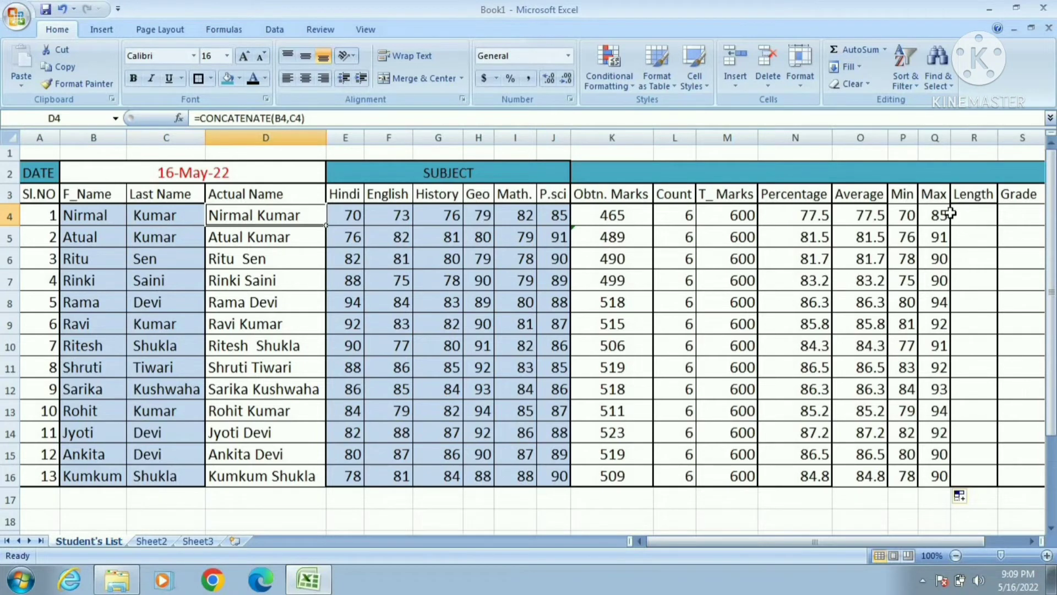
{"action": "left_click", "coordinate": [964, 212]}
{"action": "type", "text": "="}
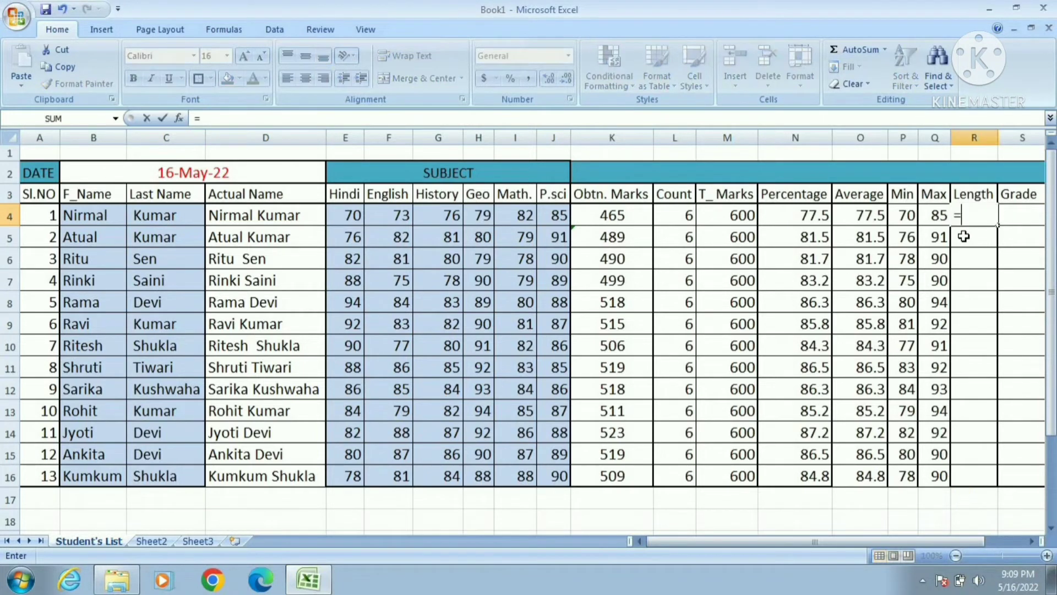
{"action": "type", "text": "LEN"}
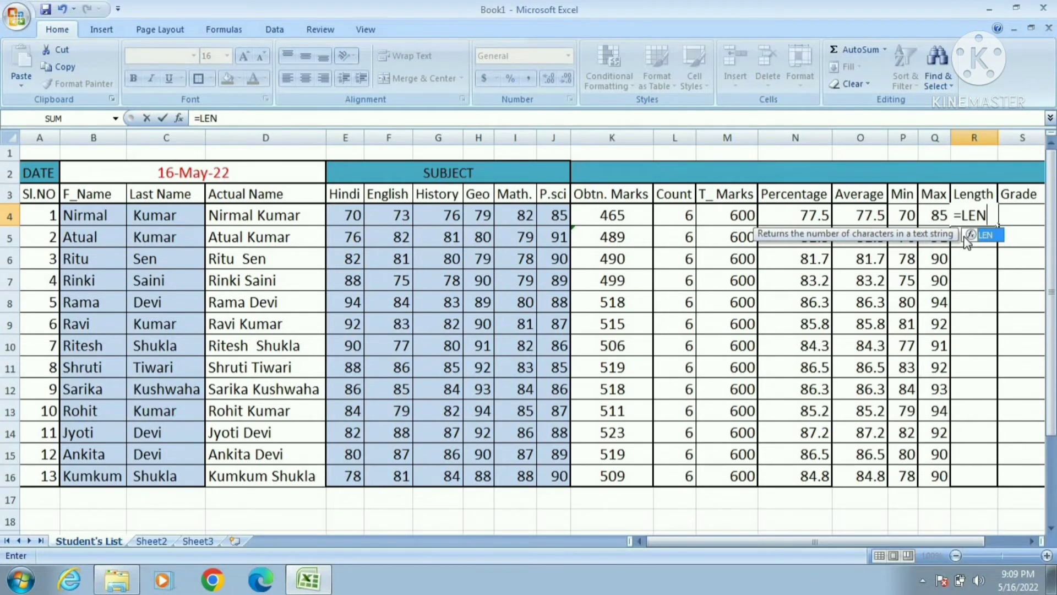
{"action": "type", "text": "("}
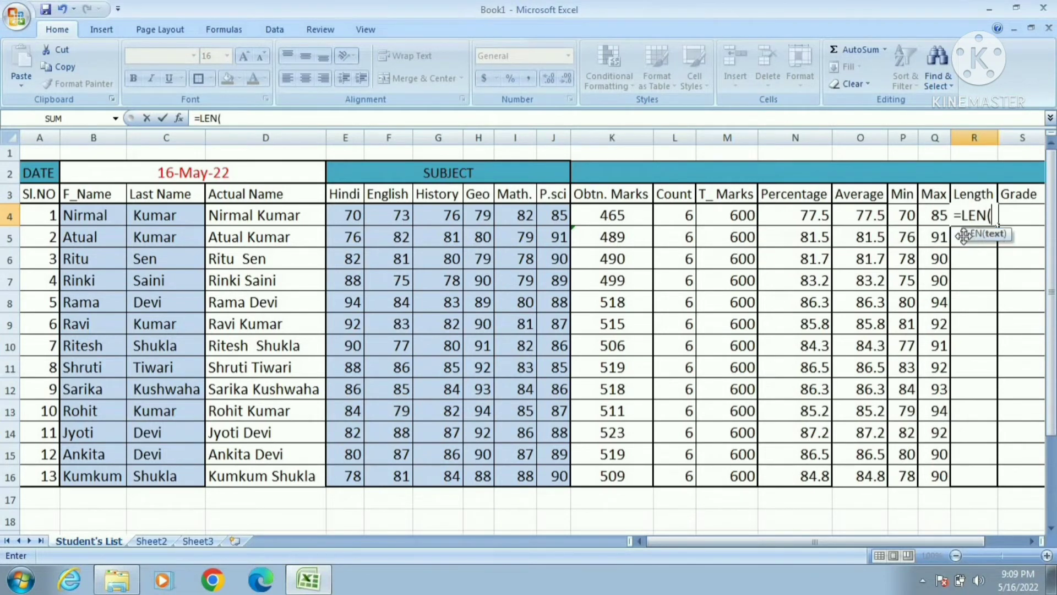
{"action": "left_click", "coordinate": [238, 216]}
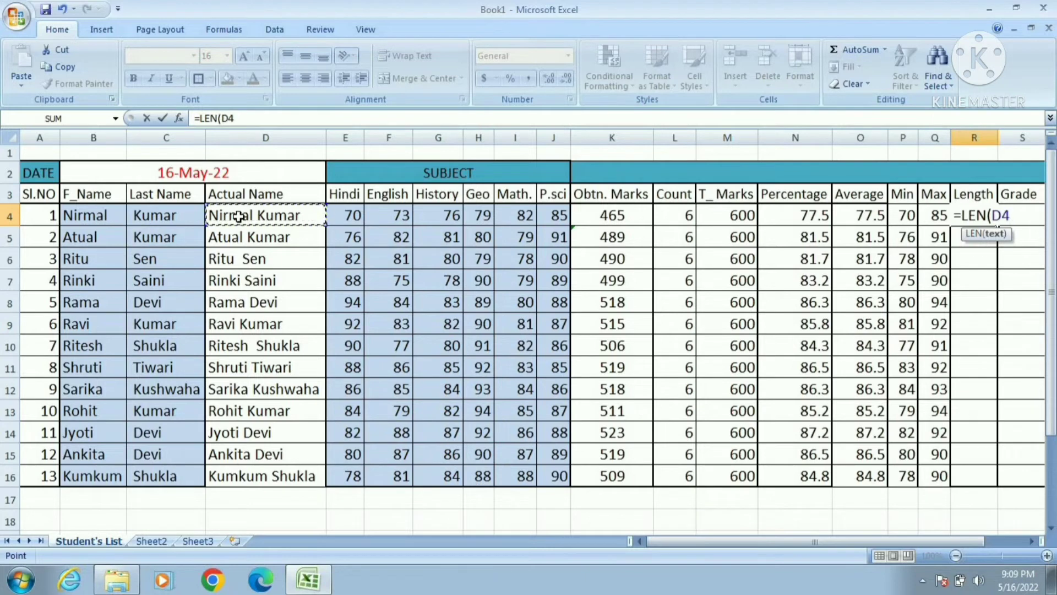
{"action": "key", "text": "Return"}
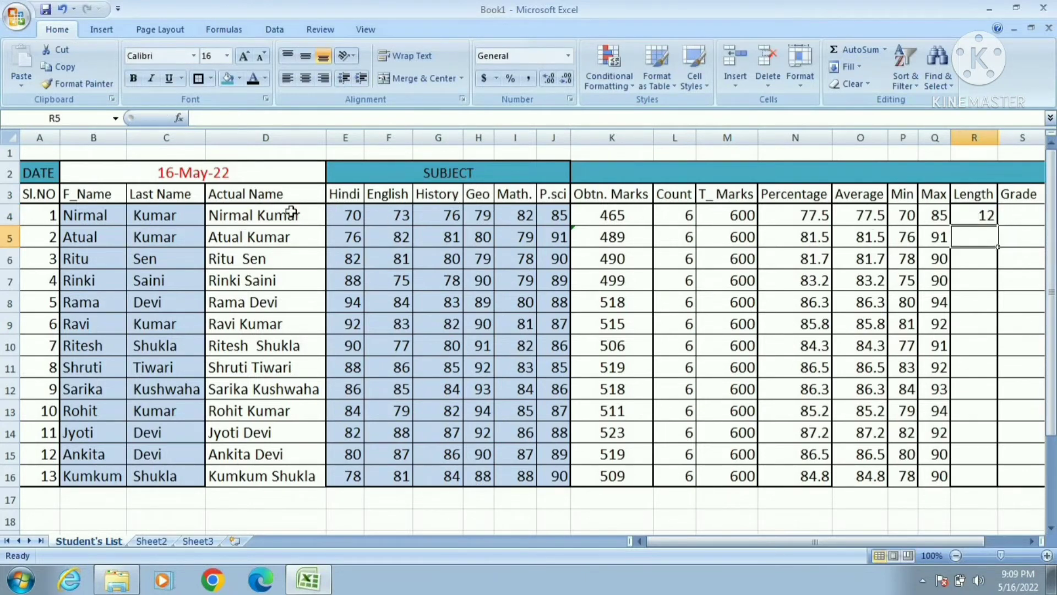
Fill the LEN formula from R4 down to R16 for all students' actual names
{"action": "left_click", "coordinate": [270, 214]}
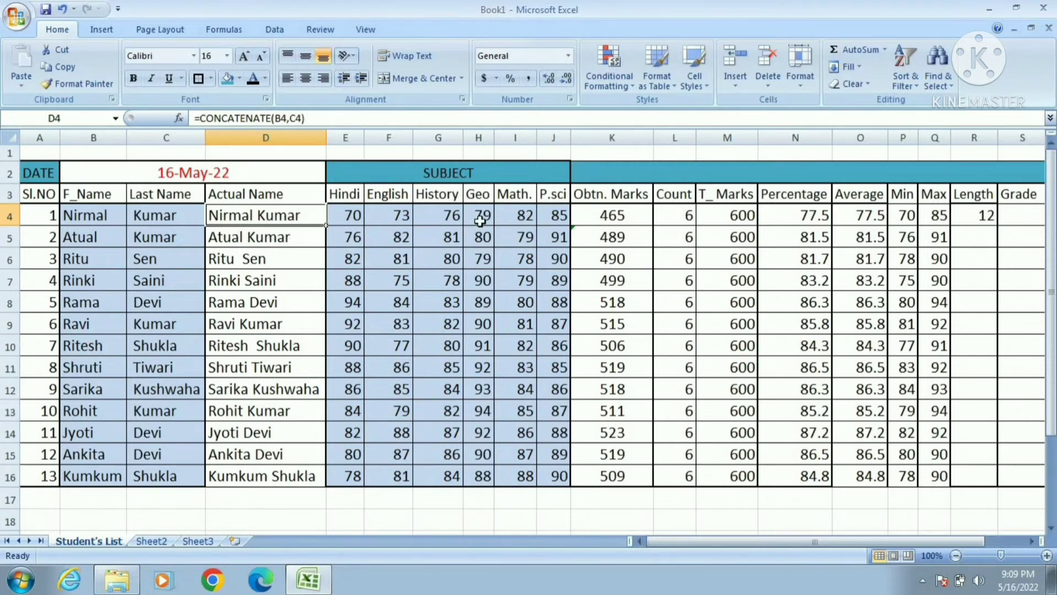
{"action": "left_click", "coordinate": [991, 215]}
{"action": "left_click_drag", "start_coordinate": [999, 225], "coordinate": [985, 477]}
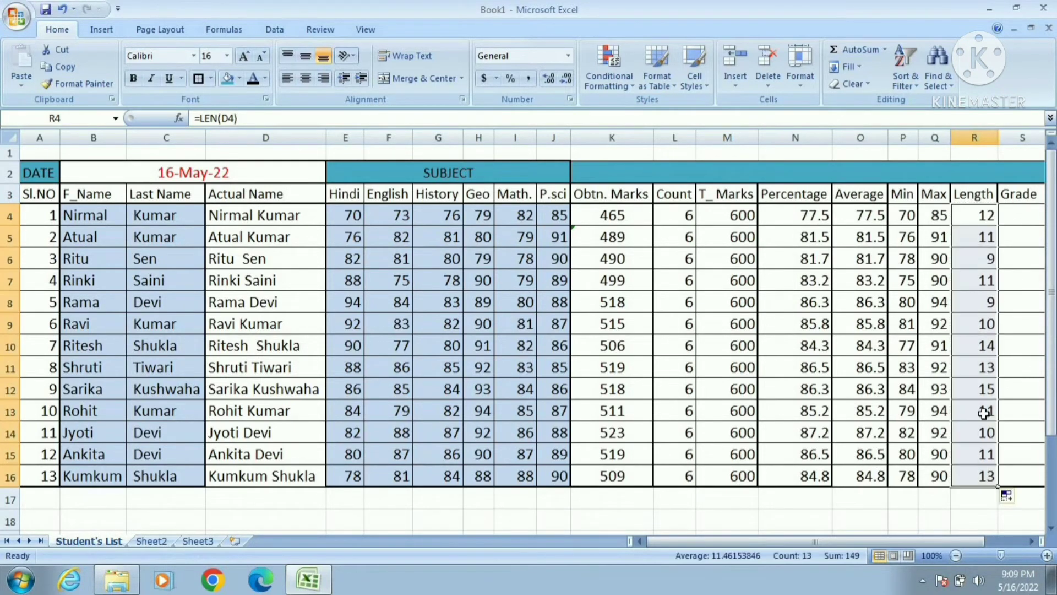
Examine the fifth student's length formula in R8, the first name in B8 and the name-joining formula in D8
{"action": "left_click", "coordinate": [982, 303]}
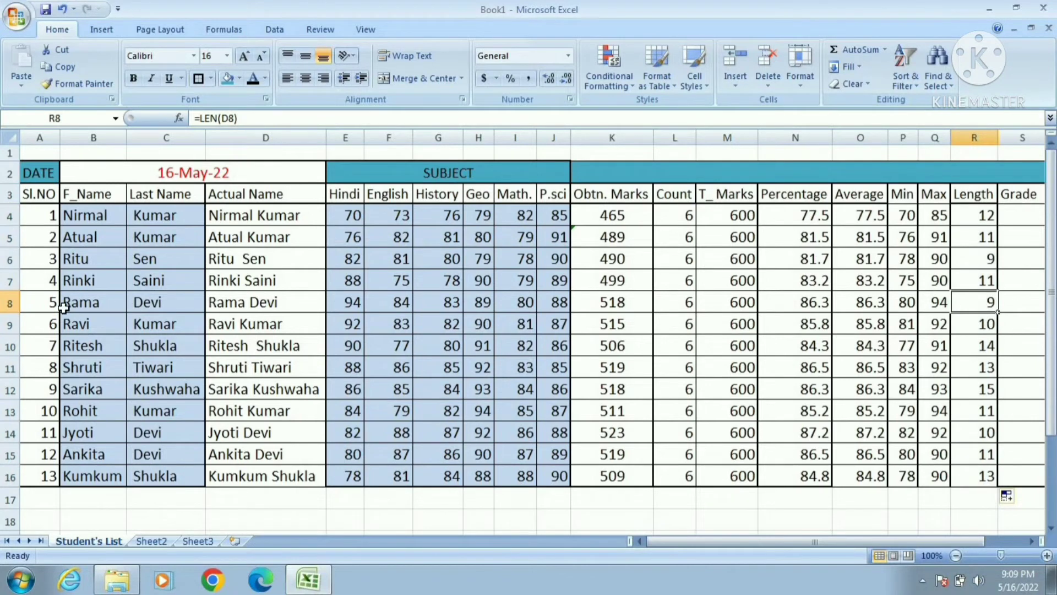
{"action": "left_click", "coordinate": [82, 305]}
{"action": "left_click", "coordinate": [229, 308]}
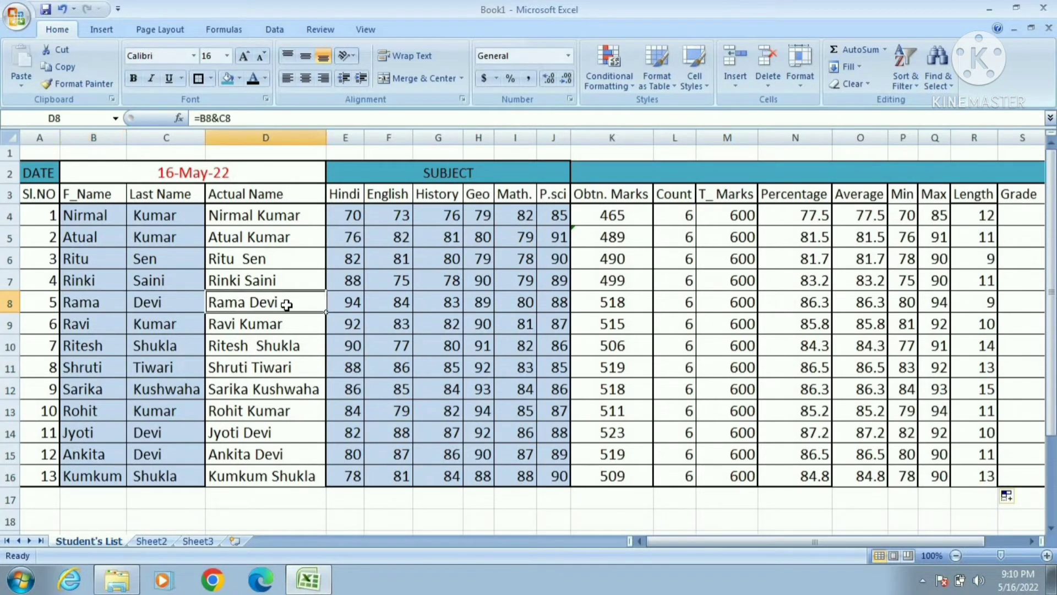
{"action": "double_click", "coordinate": [250, 300]}
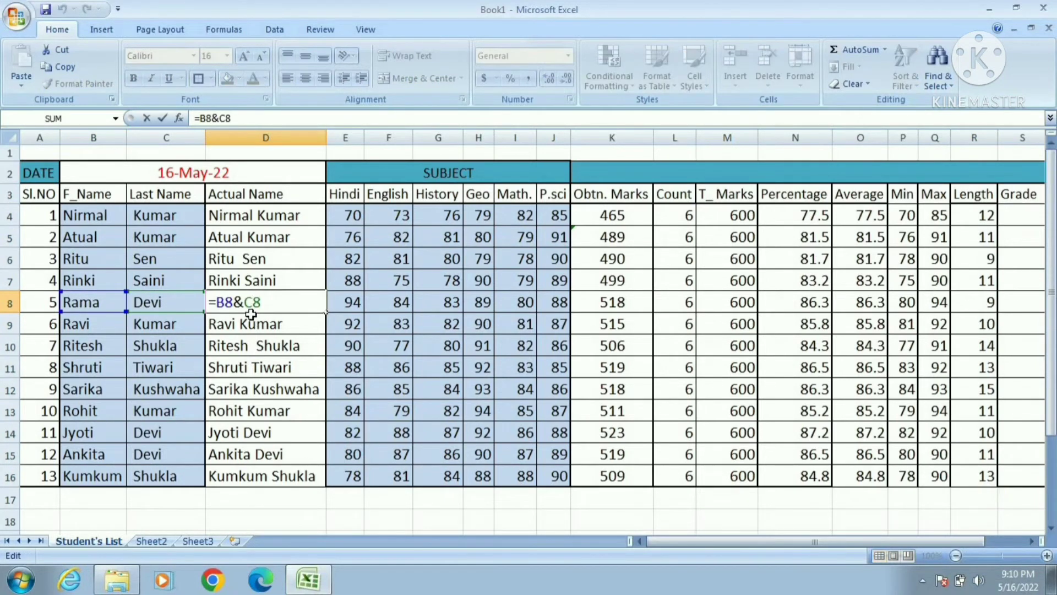
{"action": "key", "text": "Return"}
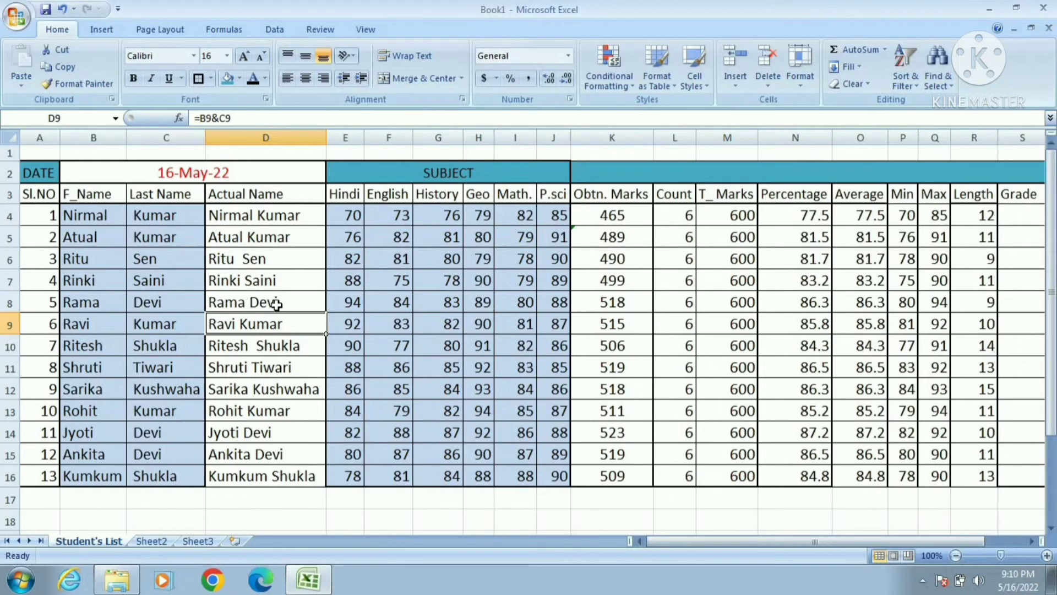
{"action": "left_click", "coordinate": [973, 304]}
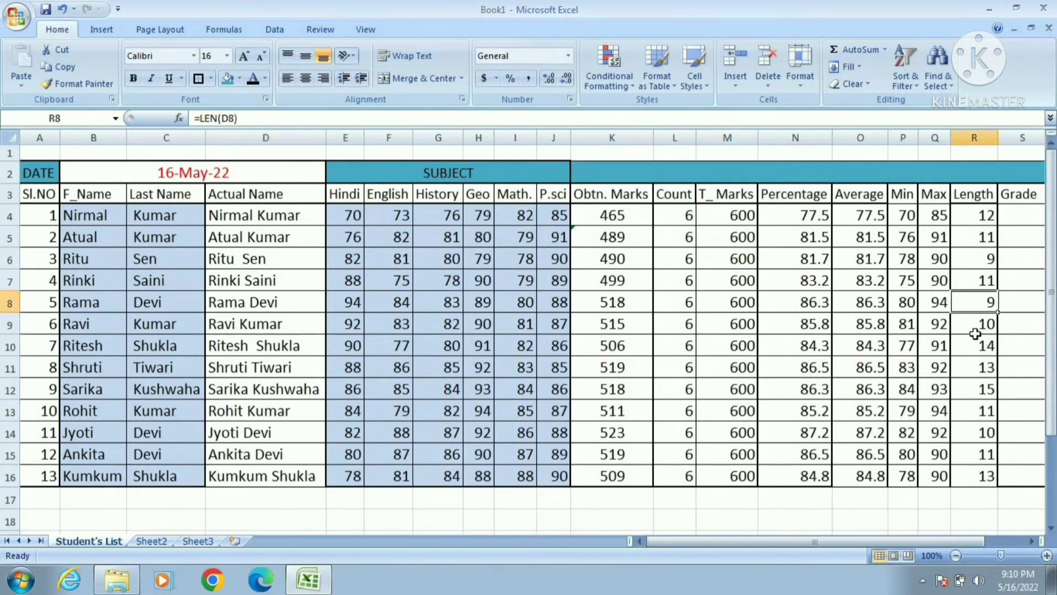
{"action": "left_click", "coordinate": [88, 302]}
Replace the formula in R8 with =LEN(B8) to count only the fifth student's first name
{"action": "left_click", "coordinate": [985, 302]}
{"action": "type", "text": "=LE"}
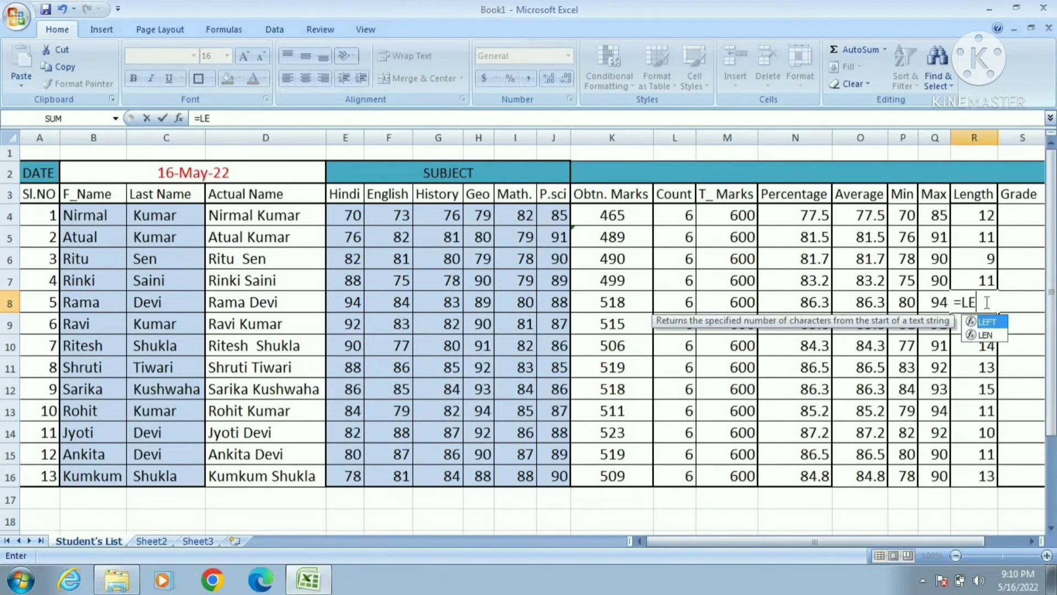
{"action": "type", "text": "N("}
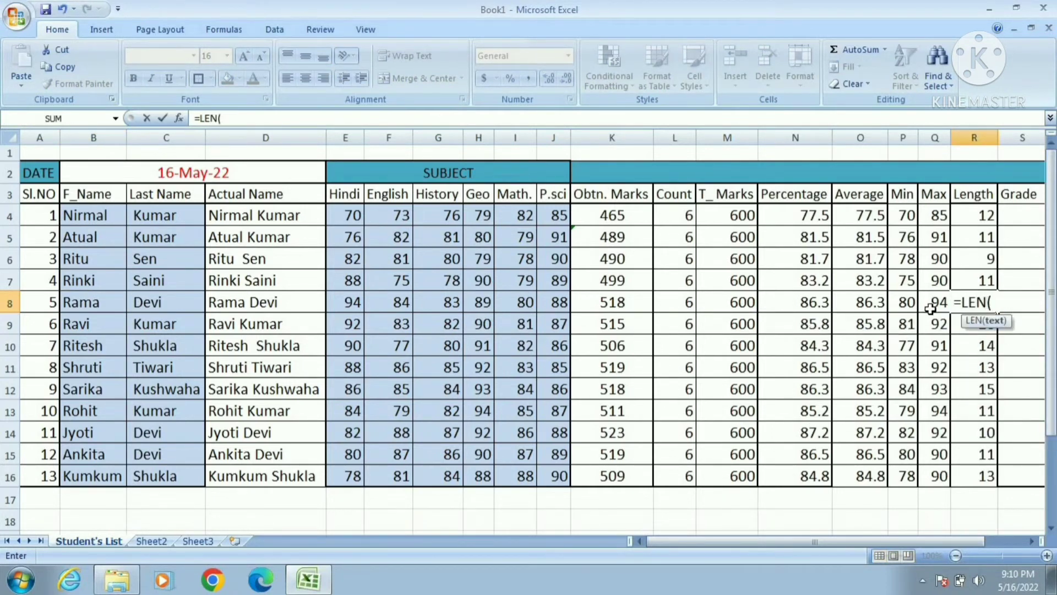
{"action": "left_click", "coordinate": [83, 303]}
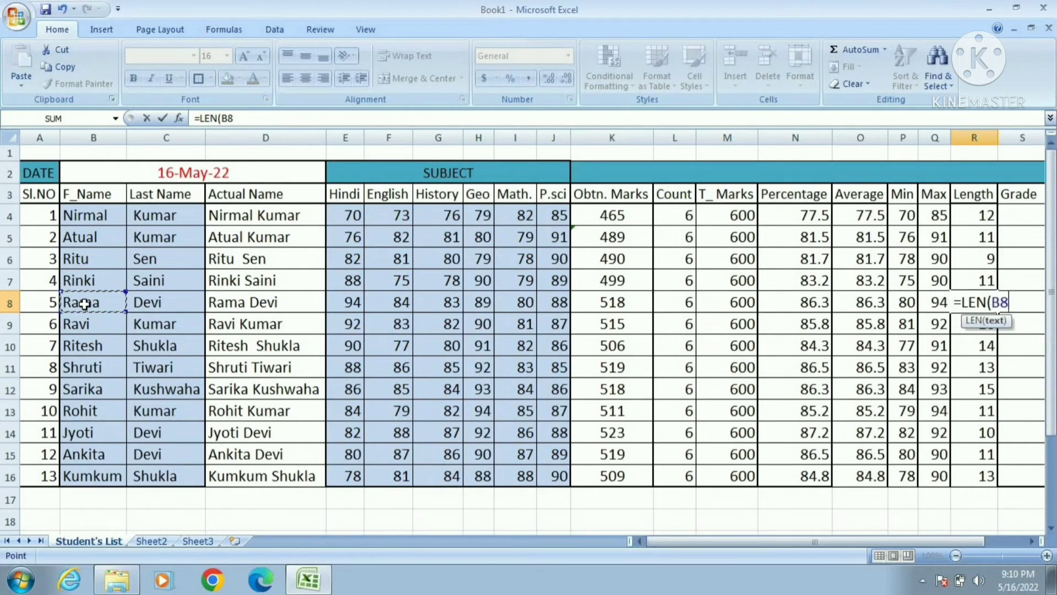
{"action": "key", "text": "Return"}
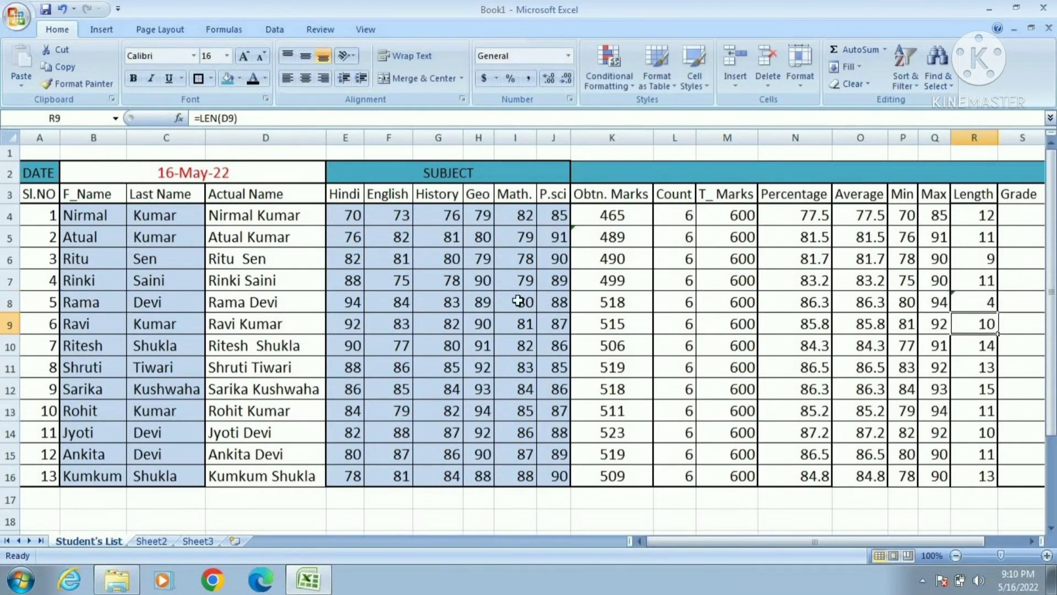
Examine the fifth student's length formula in R8 and the Grade column cells from S3 down to S9
{"action": "left_click", "coordinate": [976, 302]}
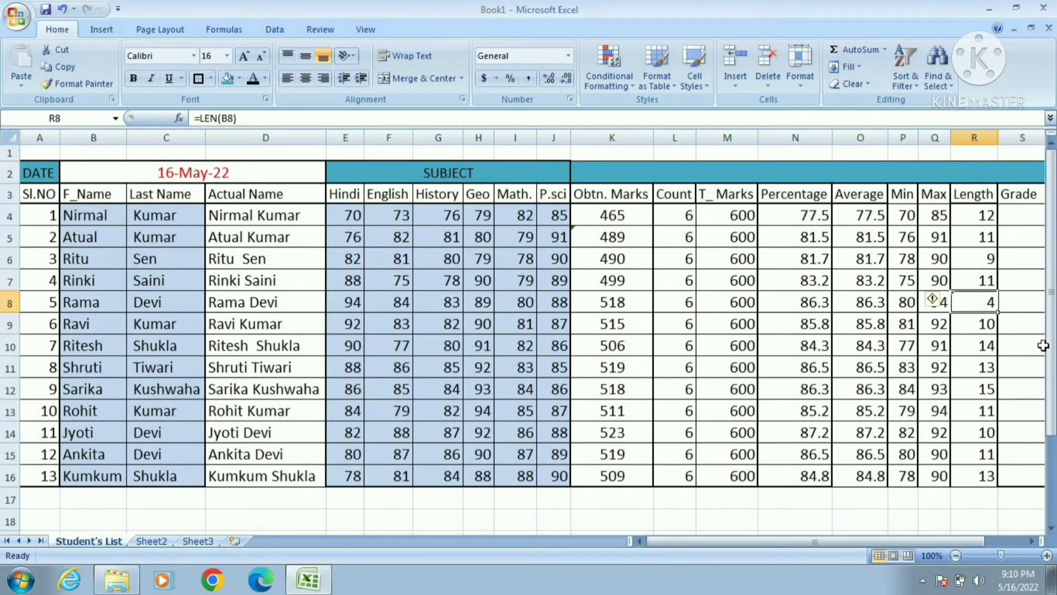
{"action": "left_click", "coordinate": [1031, 541]}
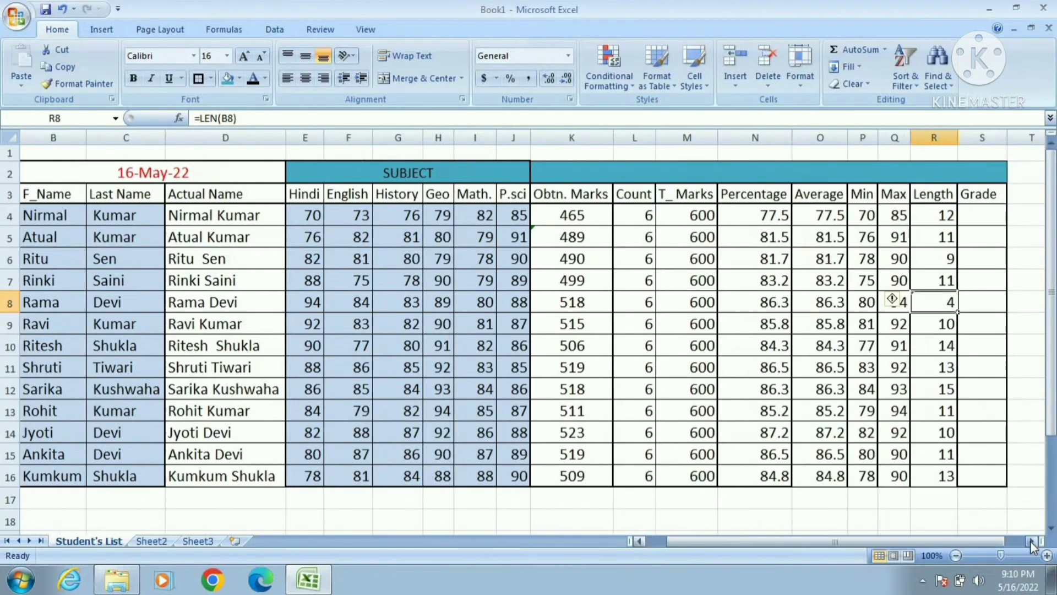
{"action": "left_click", "coordinate": [970, 223]}
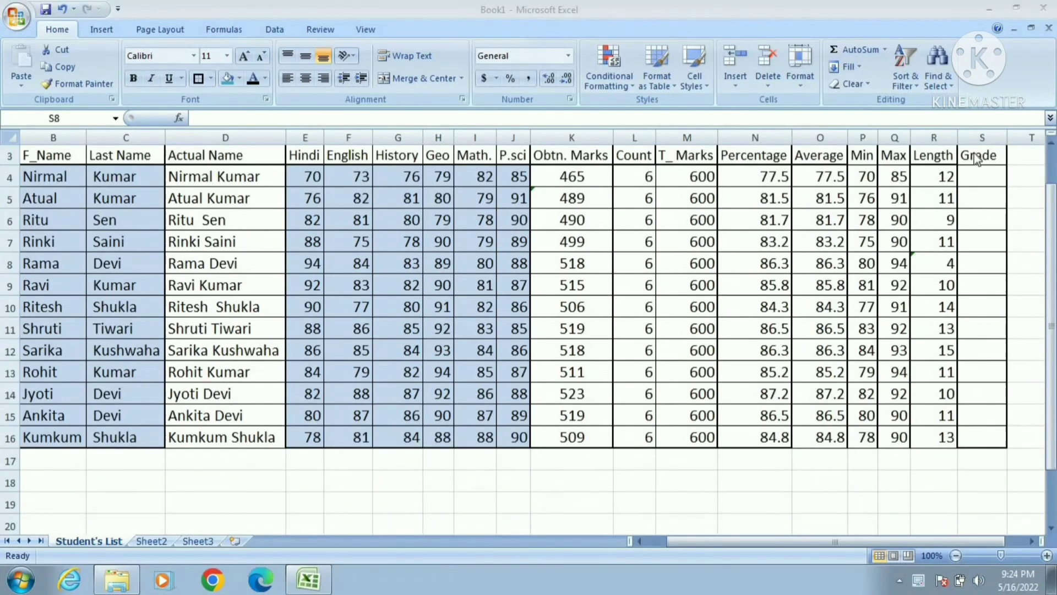
{"action": "left_click", "coordinate": [974, 154]}
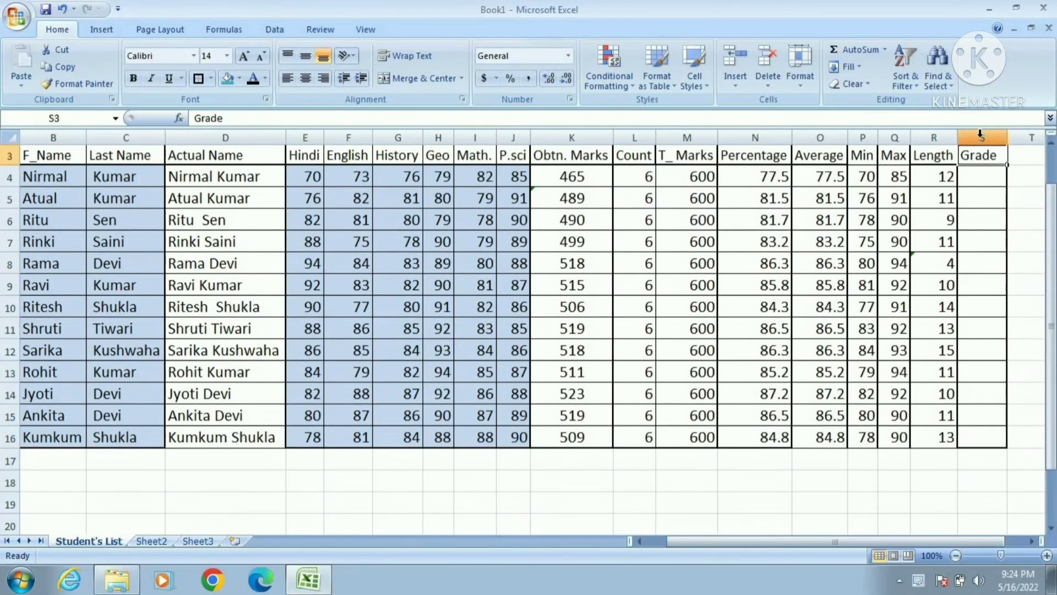
{"action": "left_click", "coordinate": [980, 136]}
{"action": "left_click", "coordinate": [985, 198]}
{"action": "left_click", "coordinate": [987, 176]}
{"action": "left_click", "coordinate": [986, 195]}
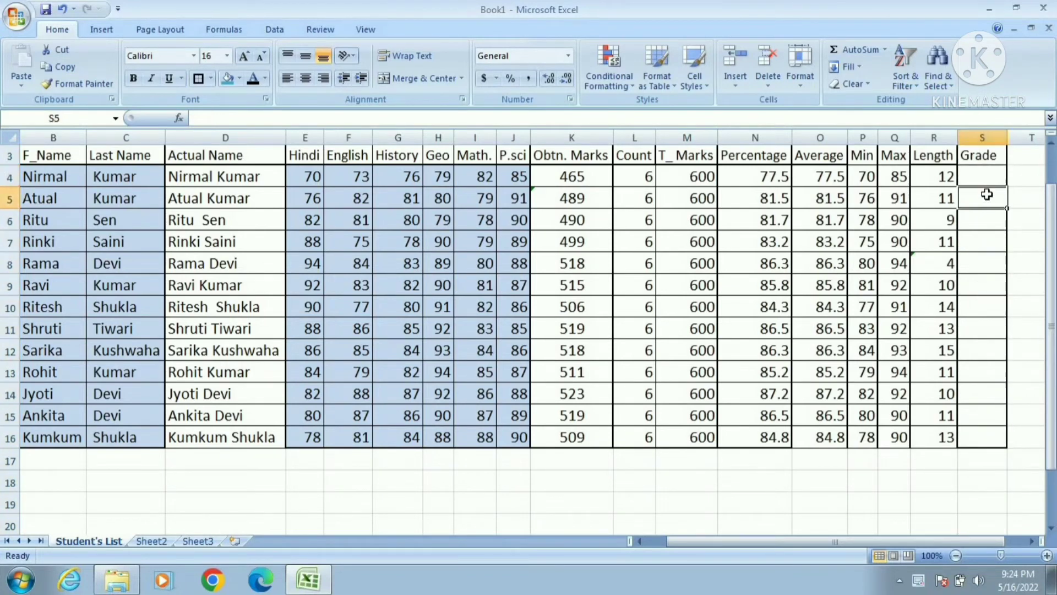
{"action": "left_click", "coordinate": [986, 218]}
{"action": "left_click", "coordinate": [989, 242]}
{"action": "left_click", "coordinate": [990, 281]}
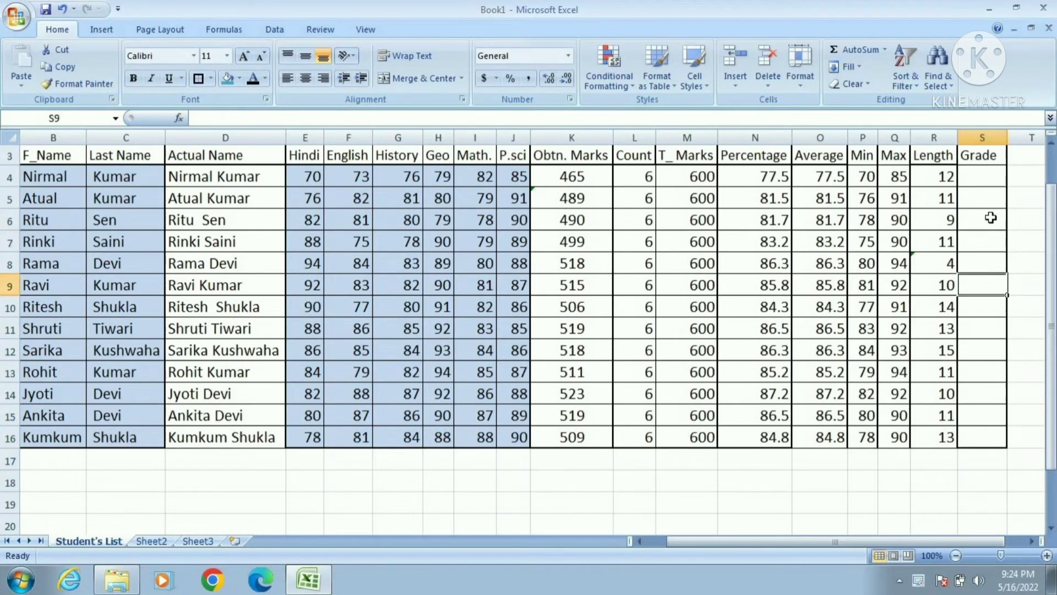
{"action": "left_click", "coordinate": [980, 158]}
Start the first student's grade formula in S4 with =IF(K4>500,"A", to test the obtained marks
{"action": "left_click", "coordinate": [977, 175]}
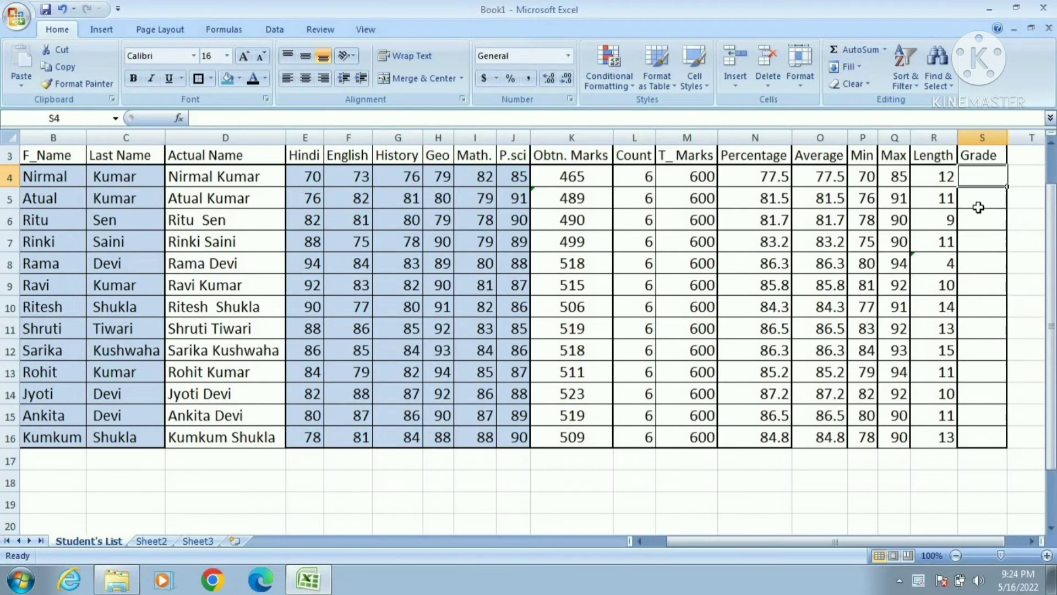
{"action": "type", "text": "IF"}
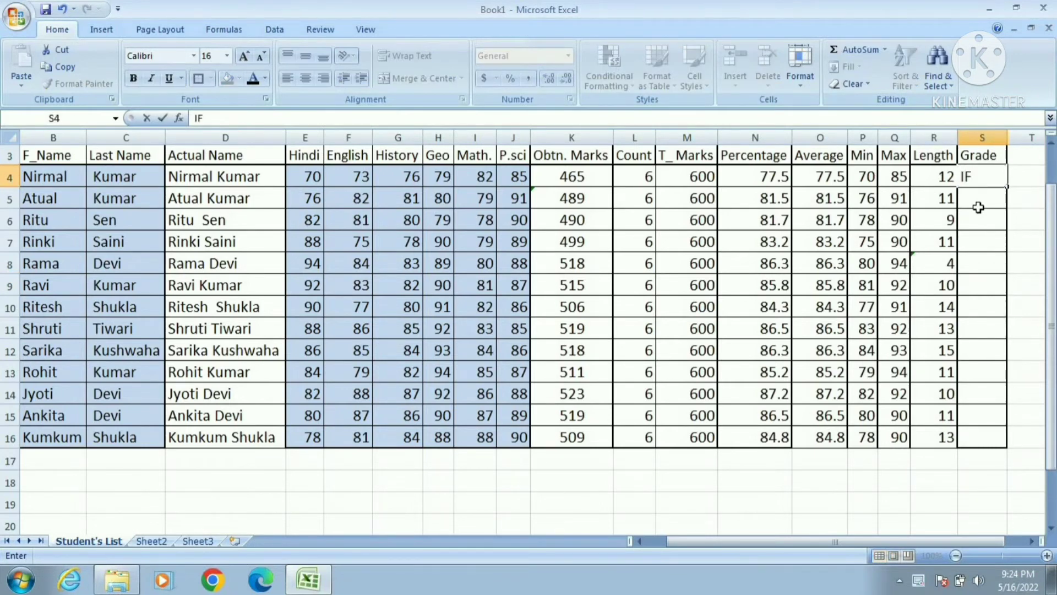
{"action": "type", "text": "="}
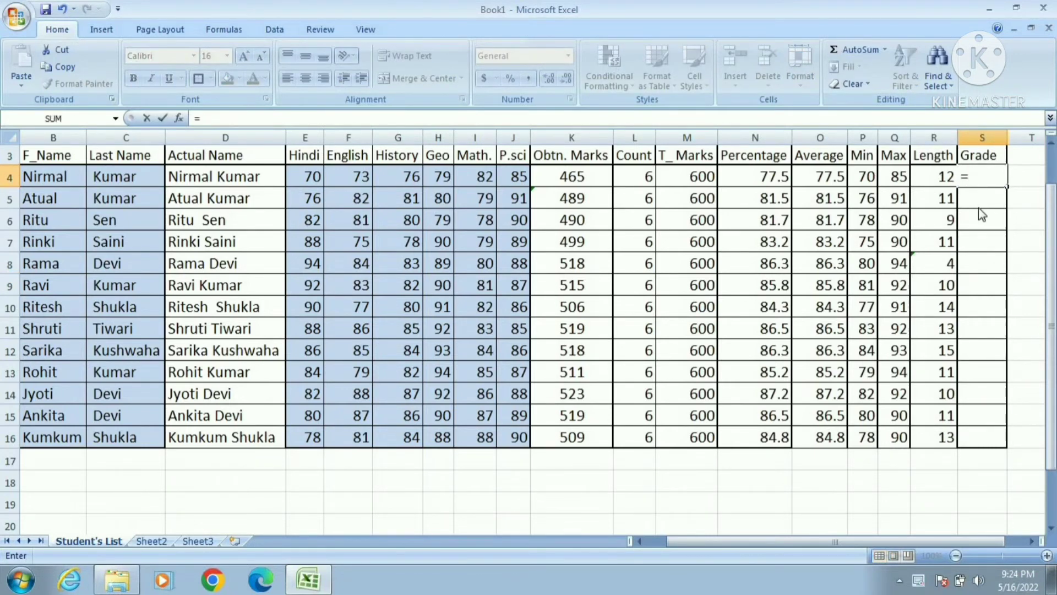
{"action": "type", "text": "IF"}
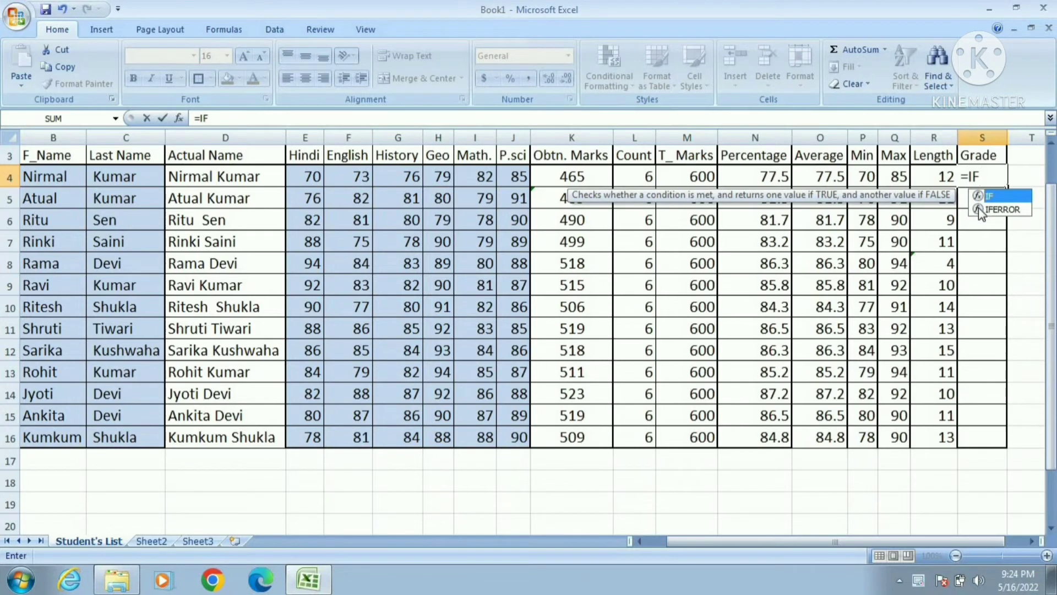
{"action": "type", "text": "("}
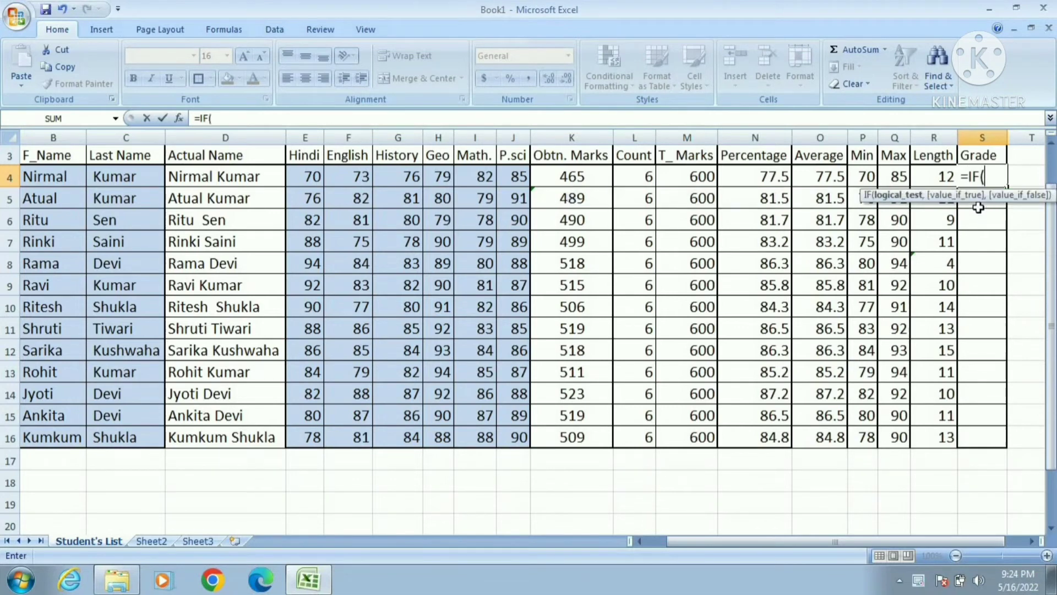
{"action": "left_click", "coordinate": [580, 177]}
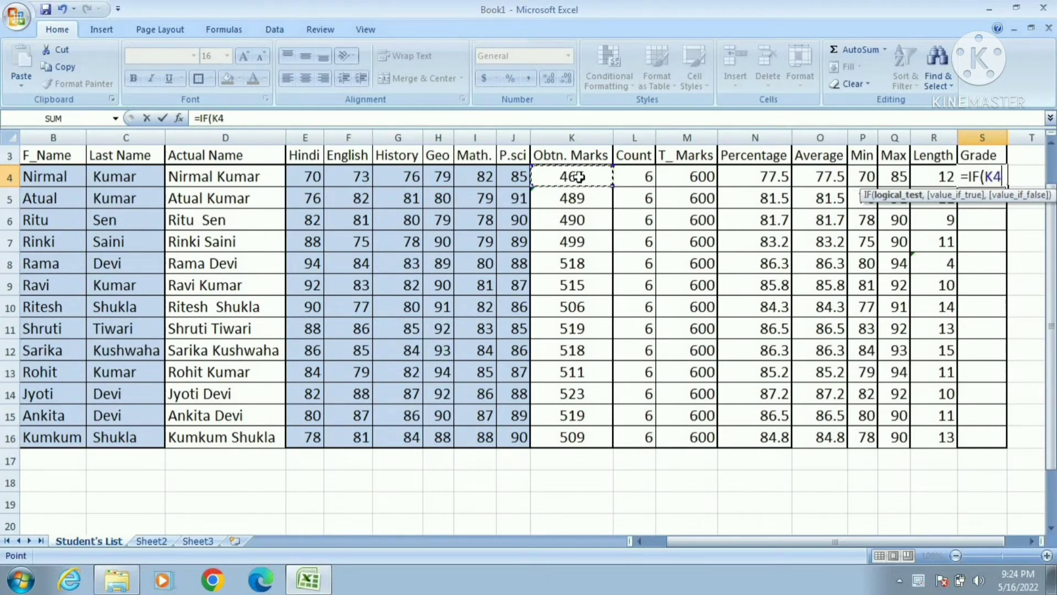
{"action": "type", "text": ">"}
{"action": "type", "text": "5"}
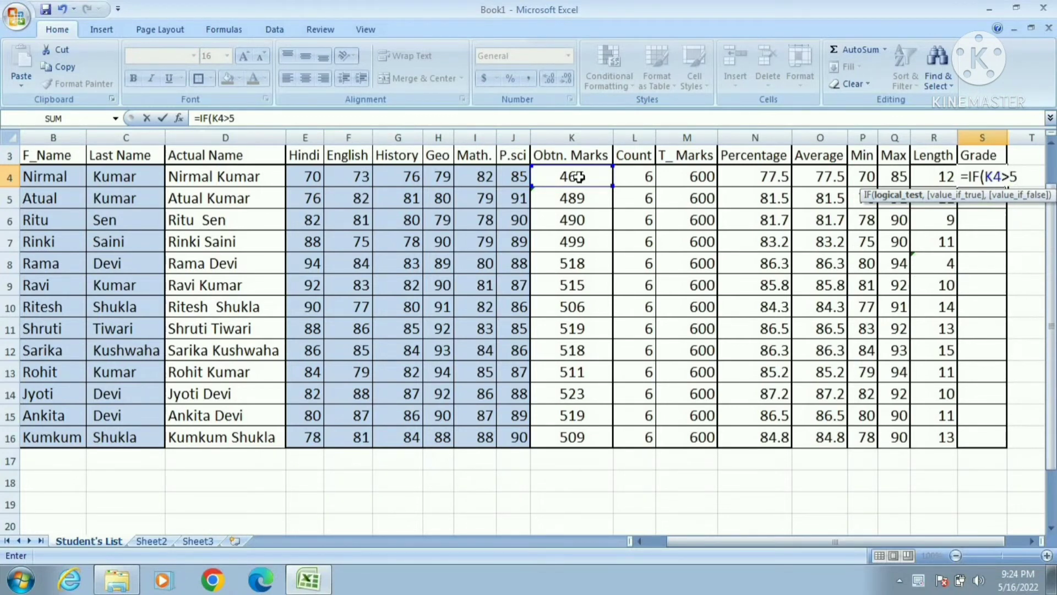
{"action": "type", "text": "00,"}
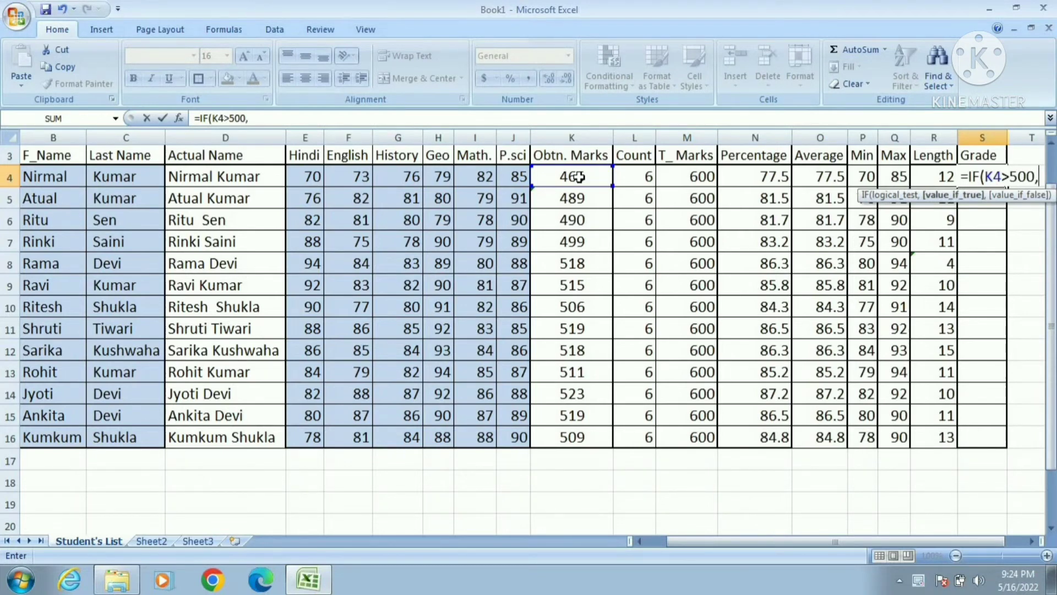
{"action": "type", "text": "\"A"}
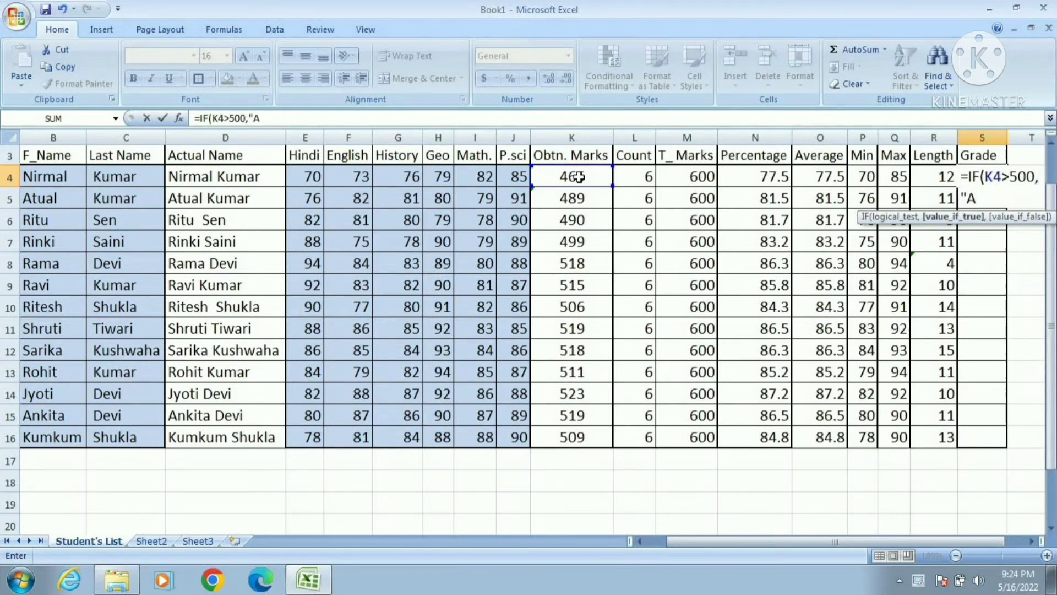
{"action": "type", "text": "\","}
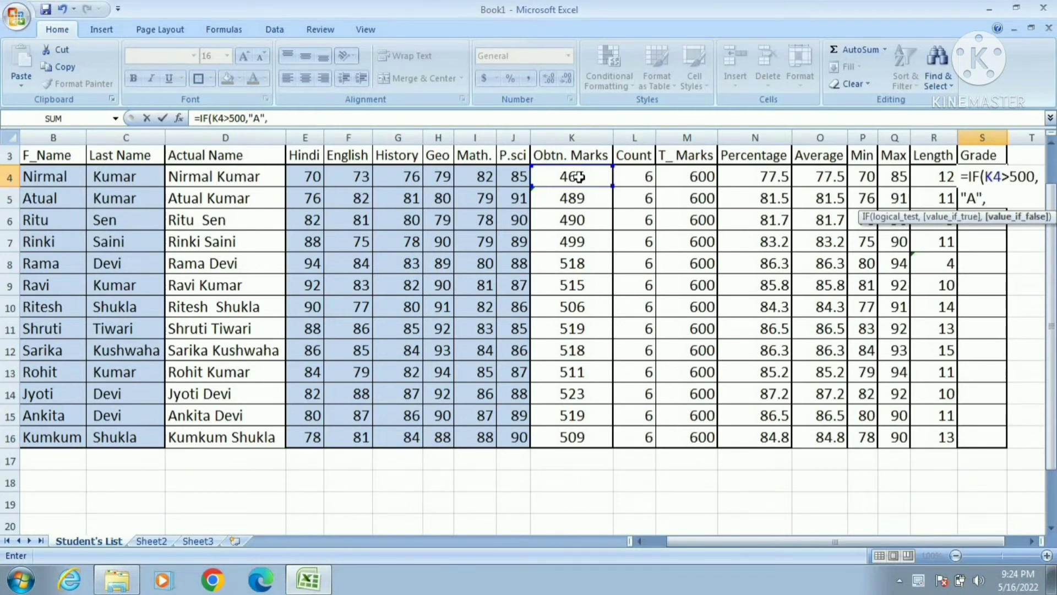
Nest a second condition in the S4 formula, IF(K4>490,"B", and begin another IF as its false result
{"action": "type", "text": "I"}
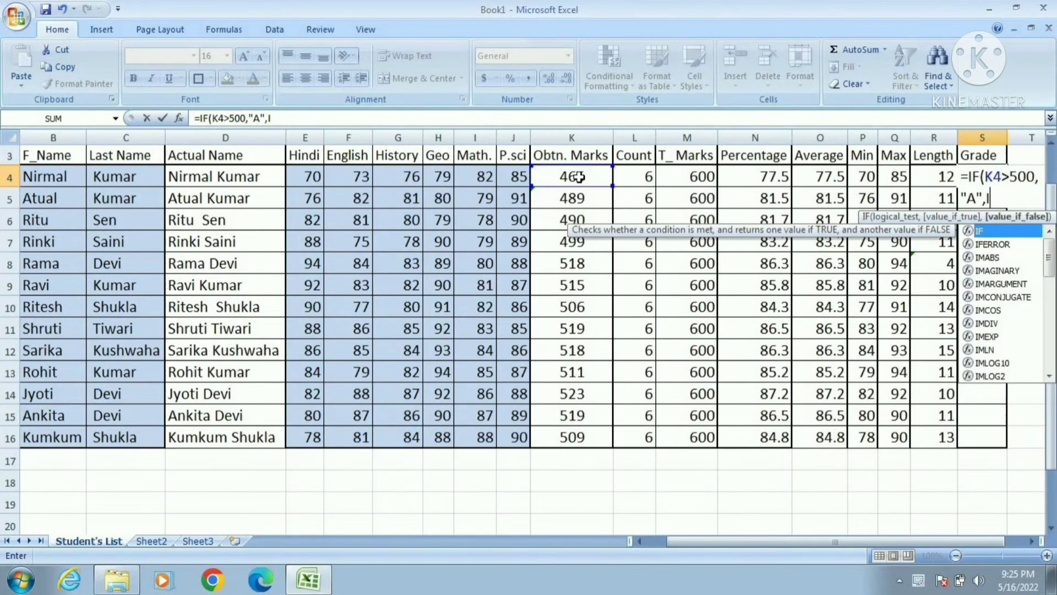
{"action": "type", "text": "F"}
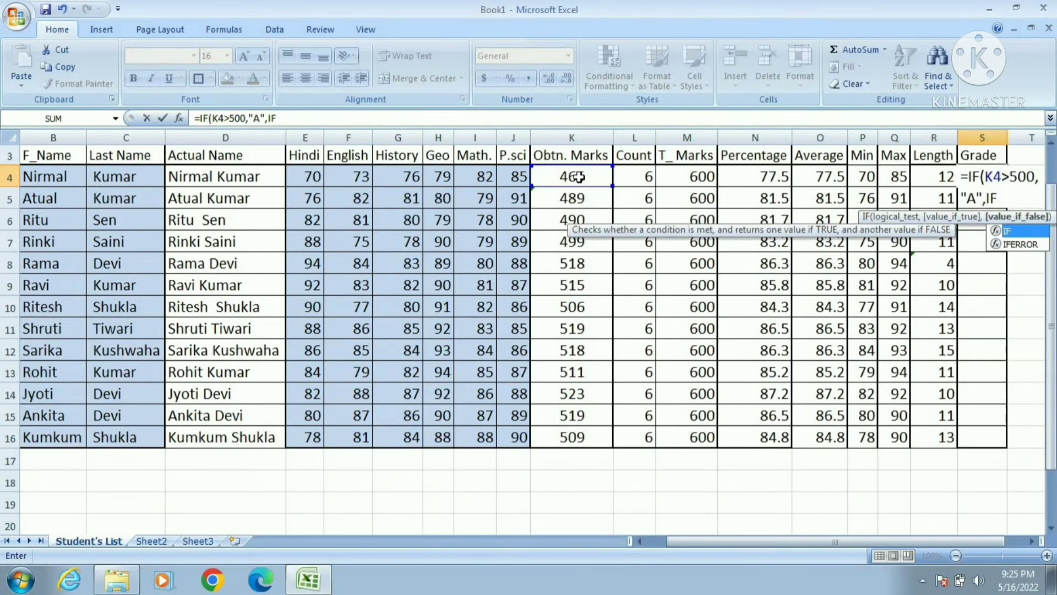
{"action": "type", "text": "("}
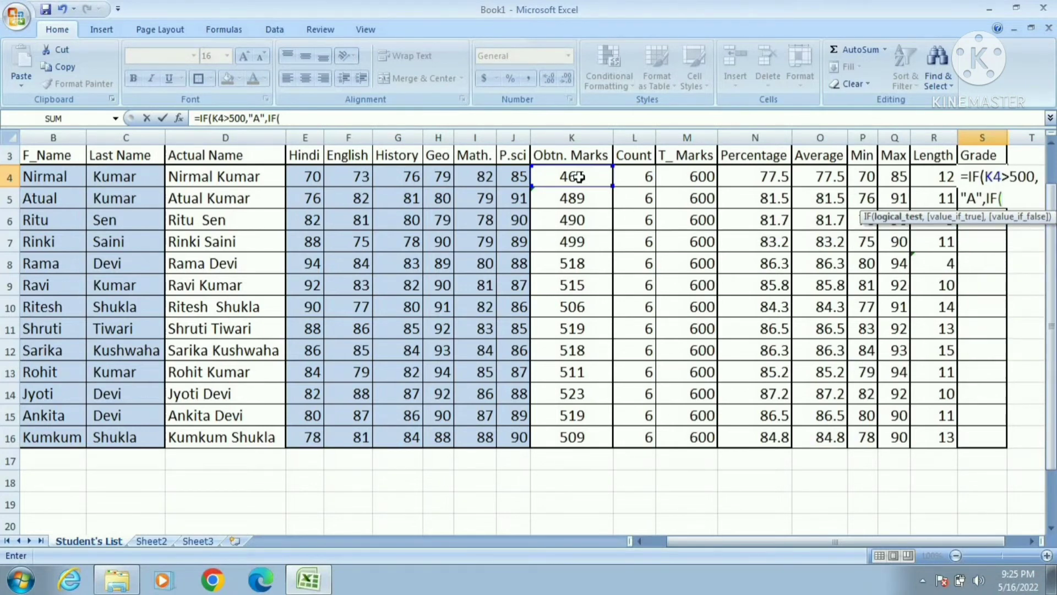
{"action": "left_click", "coordinate": [579, 177]}
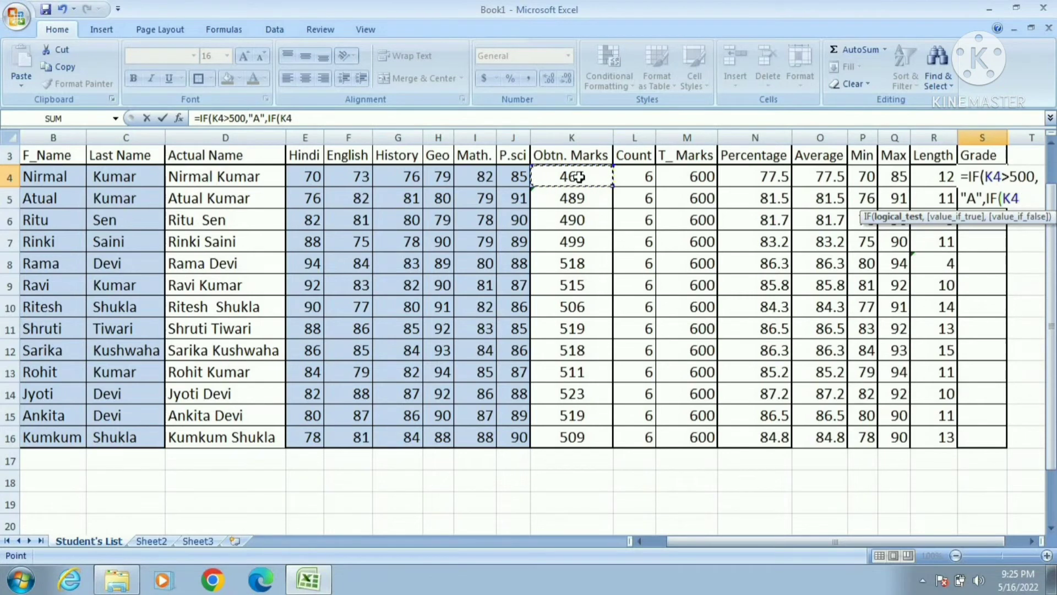
{"action": "type", "text": ">"}
{"action": "type", "text": "490"}
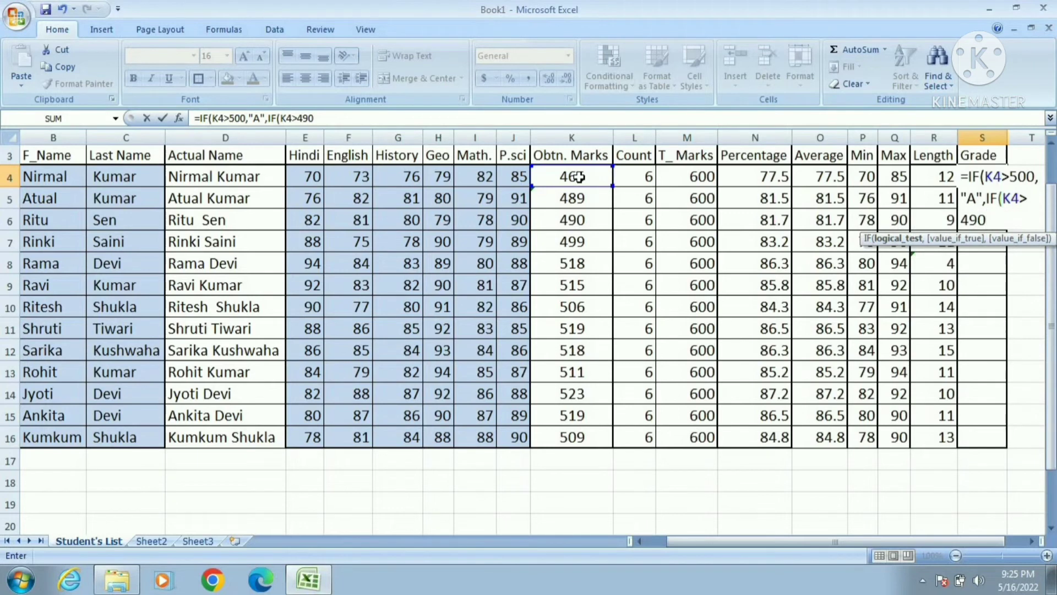
{"action": "type", "text": ","}
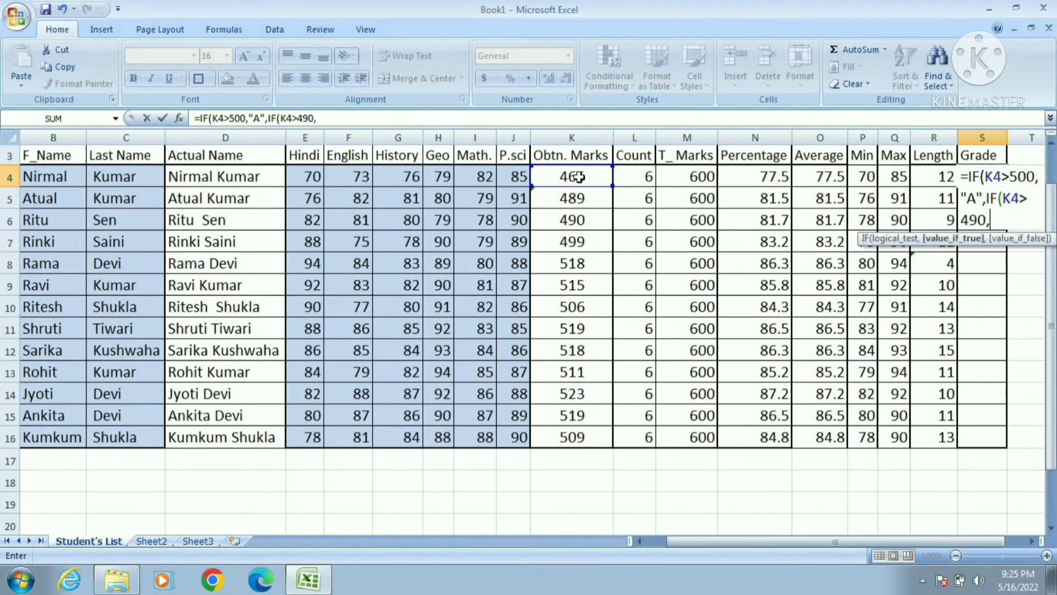
{"action": "type", "text": "\"B\",IF"}
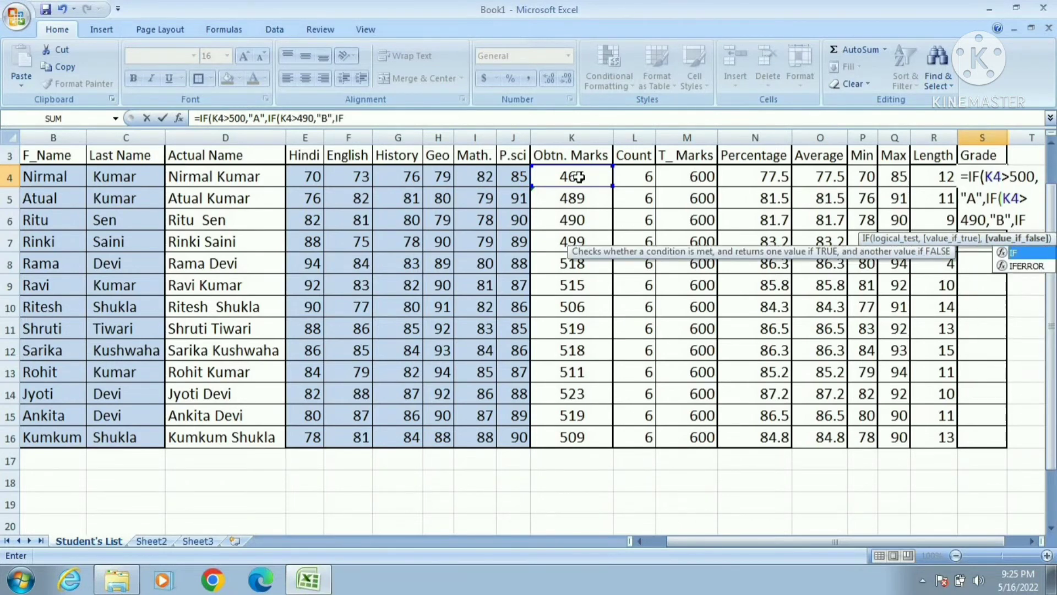
Complete the third condition of the S4 grade formula as IF(K4>450,"C", using the first student's obtained marks
{"action": "type", "text": "("}
{"action": "left_click", "coordinate": [572, 176]}
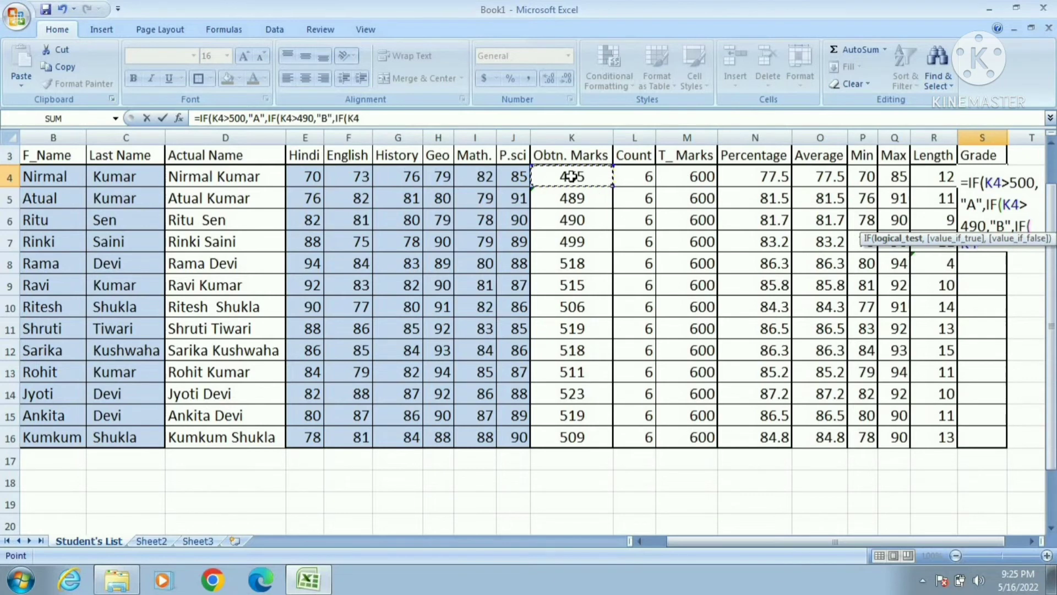
{"action": "type", "text": ">450,\"C\",IF("}
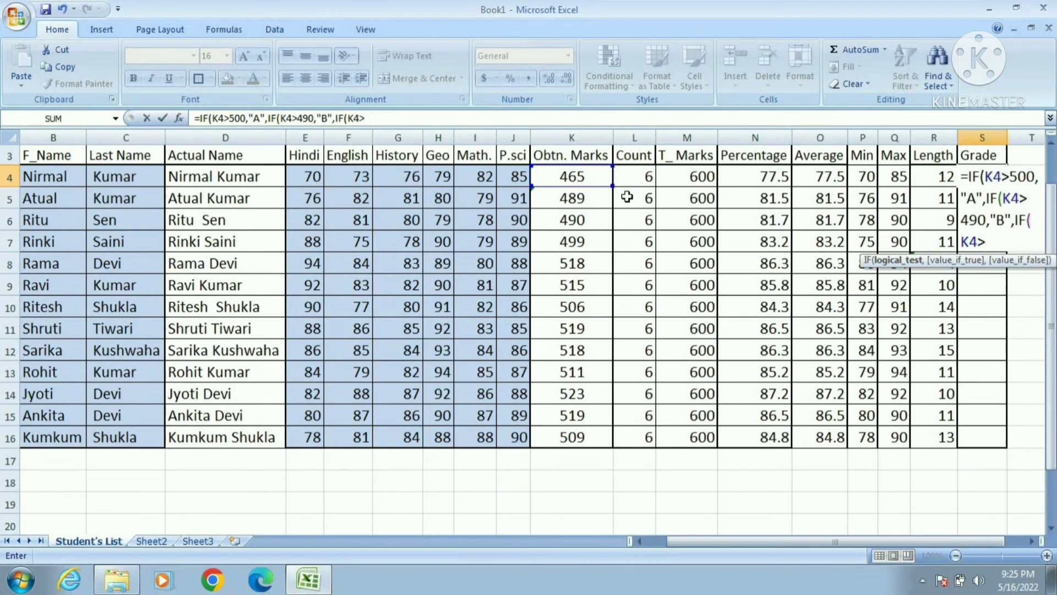
{"action": "type", "text": "450,"}
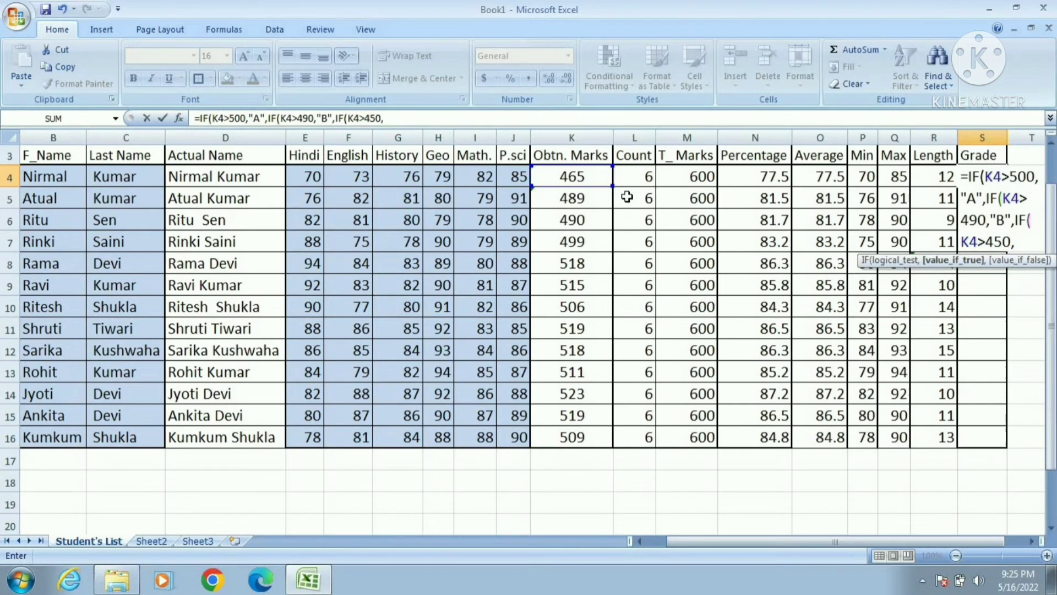
{"action": "type", "text": "\"C"}
{"action": "type", "text": "\","}
{"action": "type", "text": "IF"}
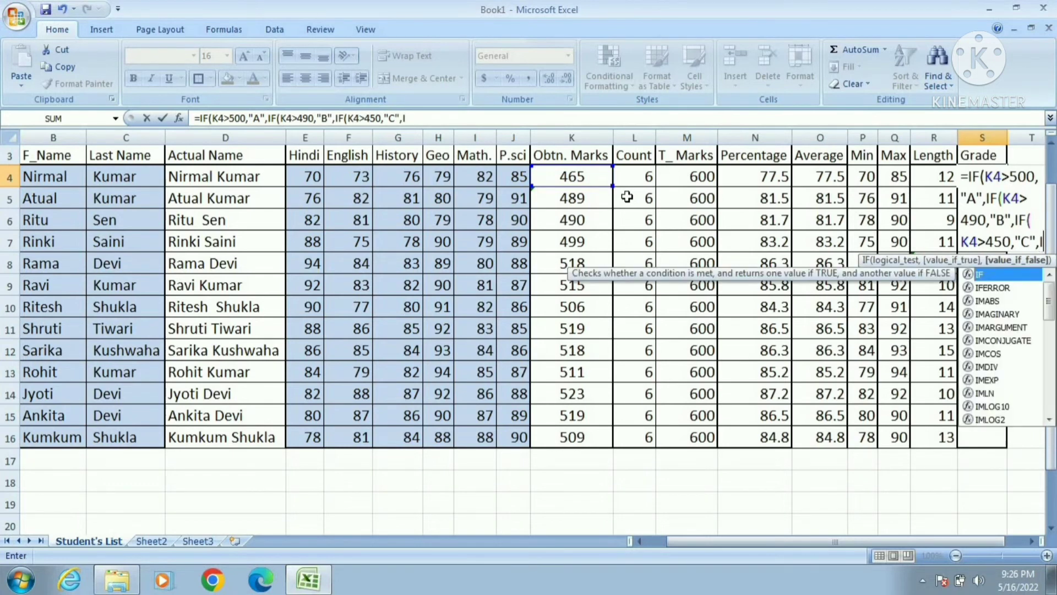
{"action": "type", "text": "("}
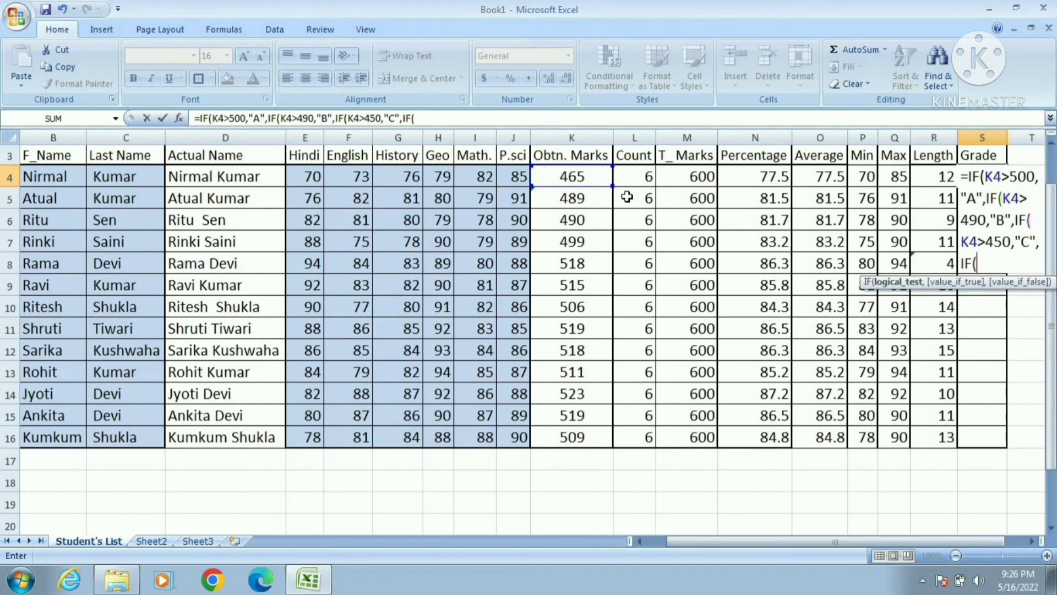
{"action": "key", "text": "BackSpace"}
{"action": "key", "text": "BackSpace"}
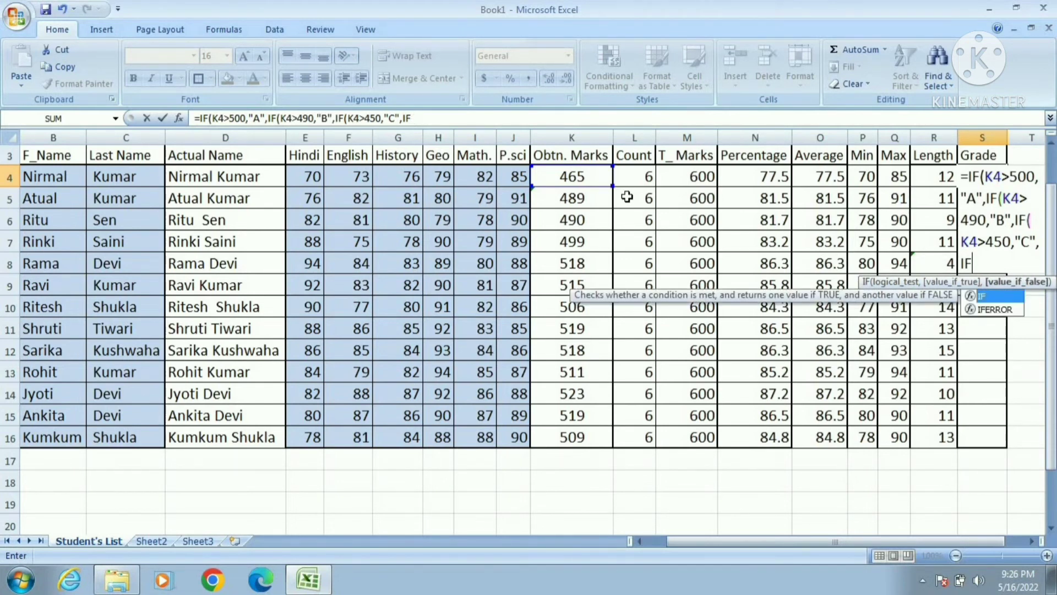
{"action": "key", "text": "BackSpace"}
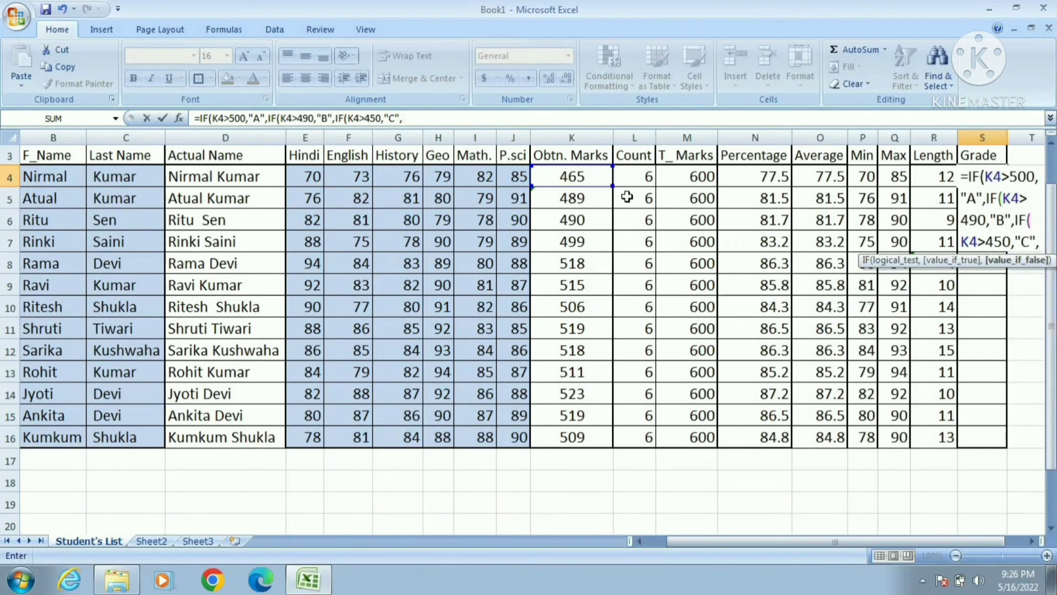
Finish the S4 grade formula with "FAIL" as the final false result and close all three nested IF functions
{"action": "type", "text": "\""}
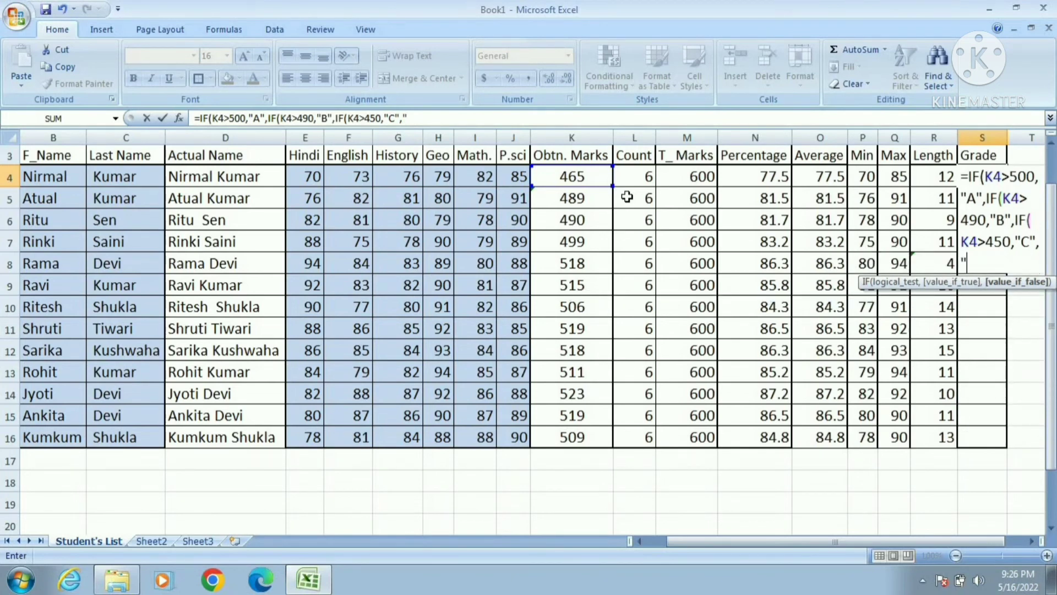
{"action": "type", "text": "FAIL\""}
{"action": "type", "text": ")"}
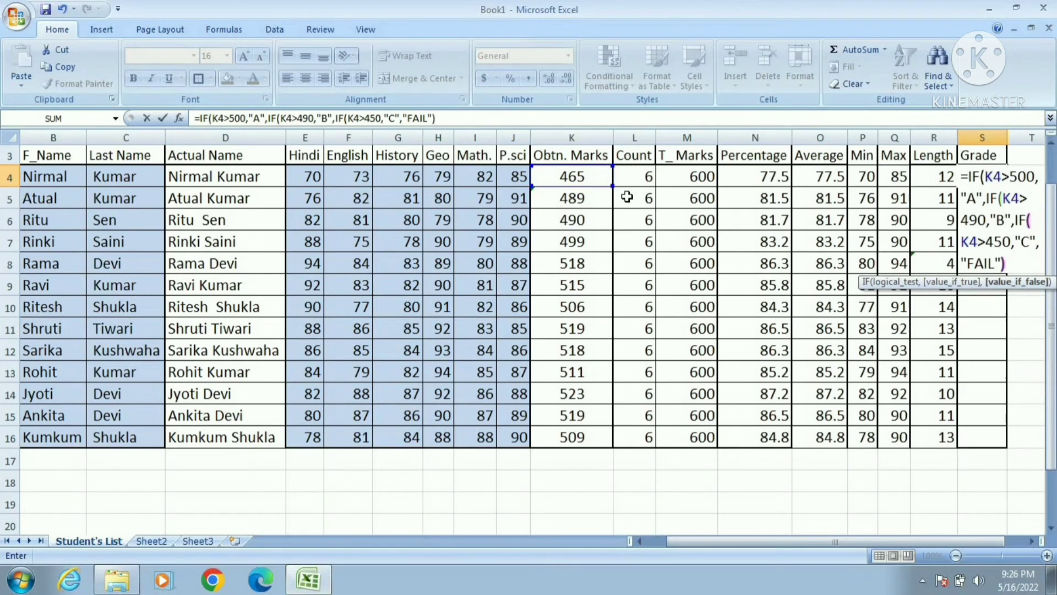
{"action": "type", "text": "))"}
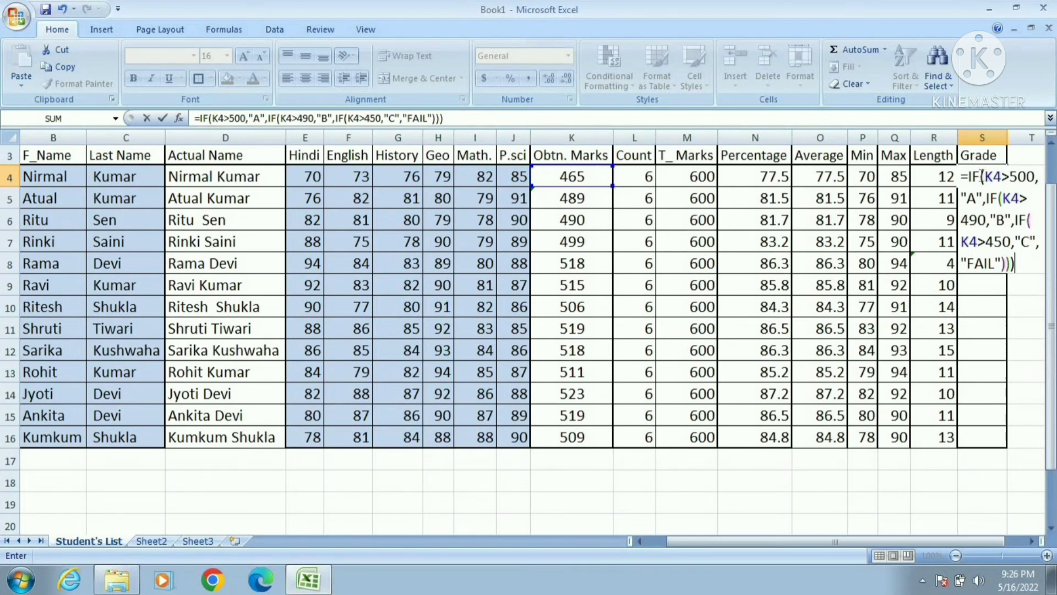
Check the parentheses of the S4 grade formula, enter it, and fill it down the Grade column to S16
{"action": "left_click", "coordinate": [983, 176]}
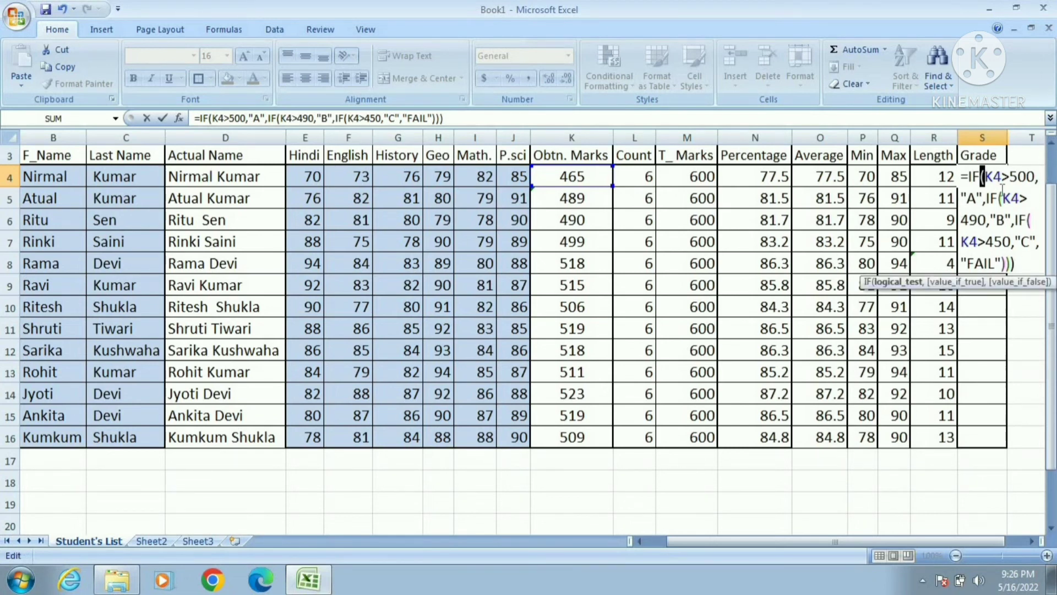
{"action": "left_click", "coordinate": [1001, 198]}
{"action": "left_click", "coordinate": [1027, 220]}
{"action": "left_click_drag", "start_coordinate": [1018, 263], "coordinate": [1001, 263]}
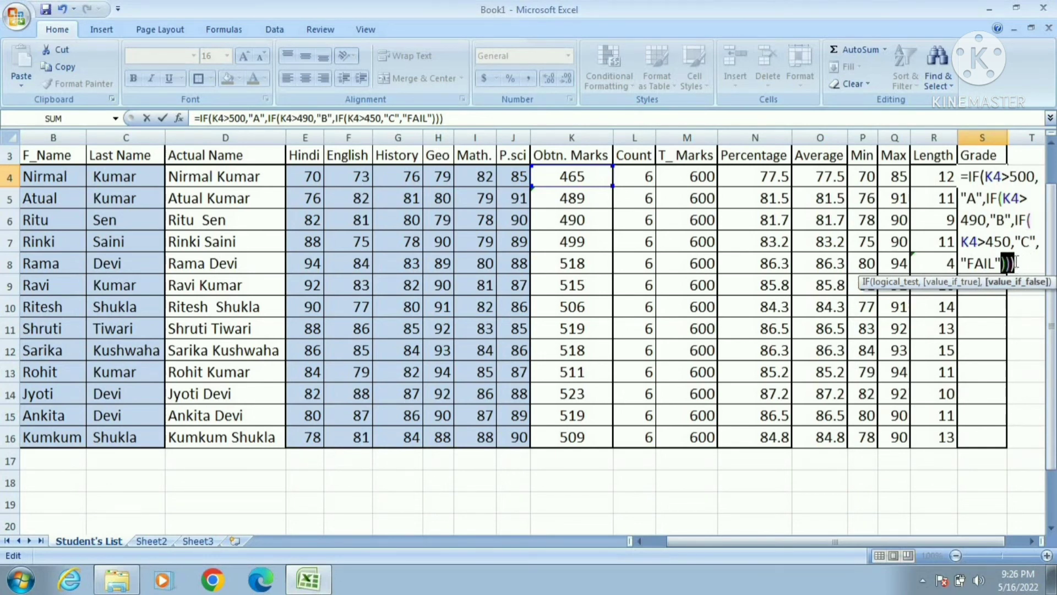
{"action": "key", "text": "Return"}
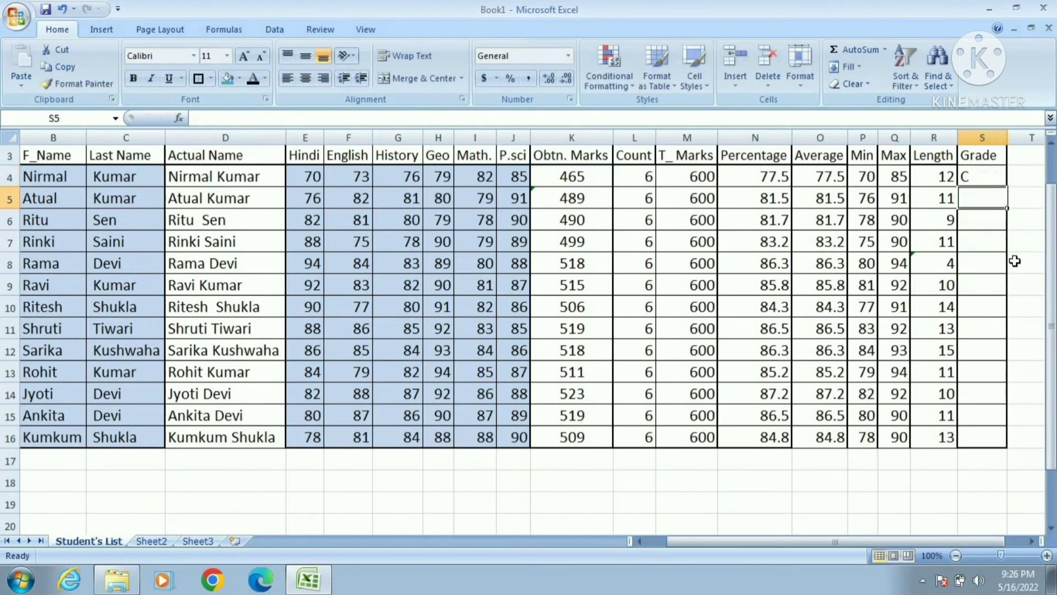
{"action": "left_click", "coordinate": [990, 177]}
{"action": "left_click_drag", "start_coordinate": [1006, 187], "coordinate": [989, 437]}
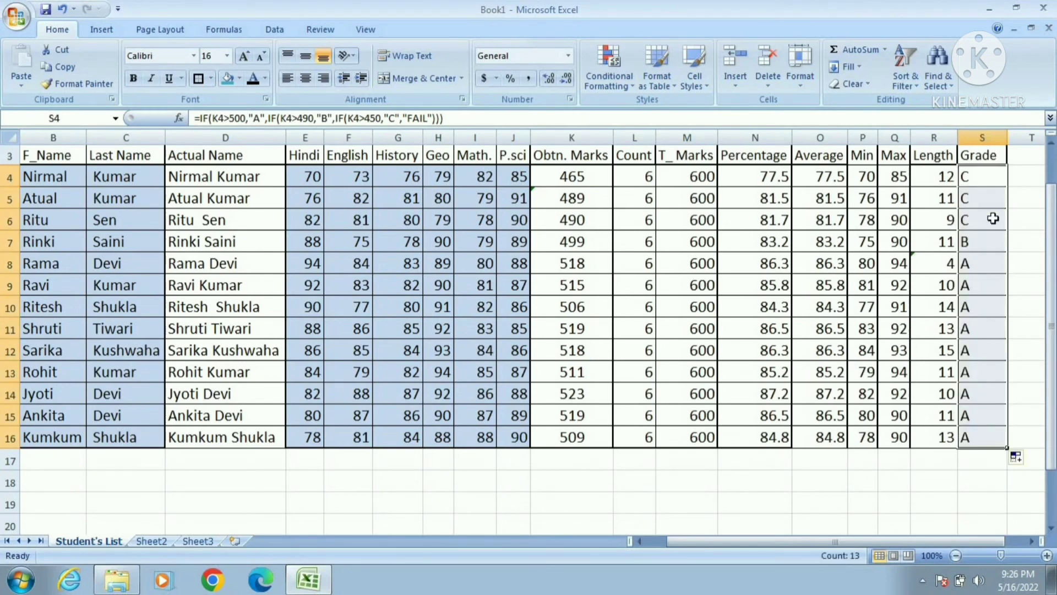
Examine the fourth student's obtained marks in K7 and the 490 and 450 thresholds in the S7 grade formula
{"action": "left_click", "coordinate": [979, 244]}
{"action": "left_click", "coordinate": [604, 244]}
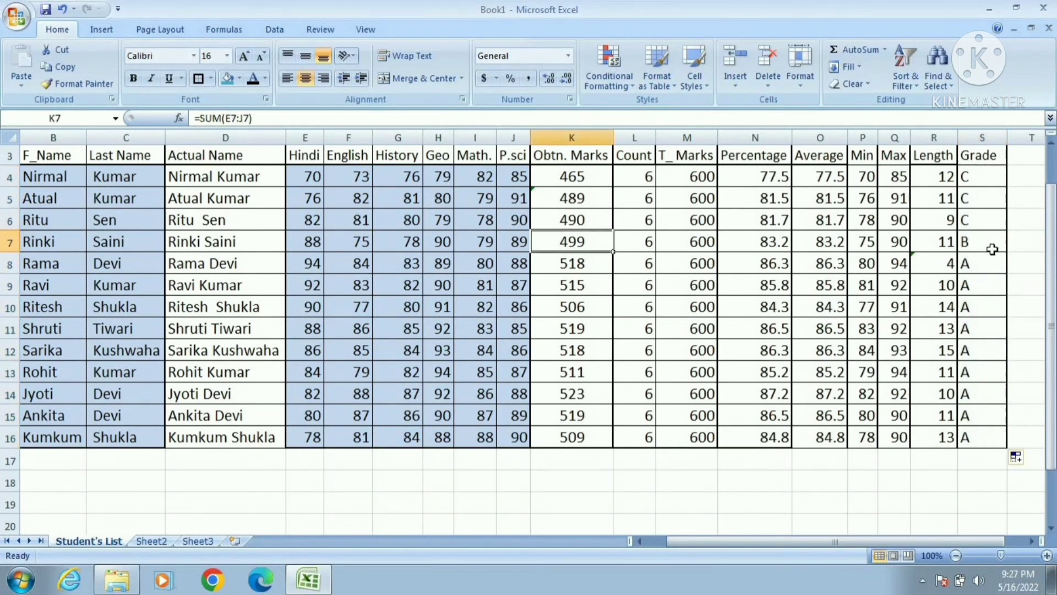
{"action": "double_click", "coordinate": [989, 245]}
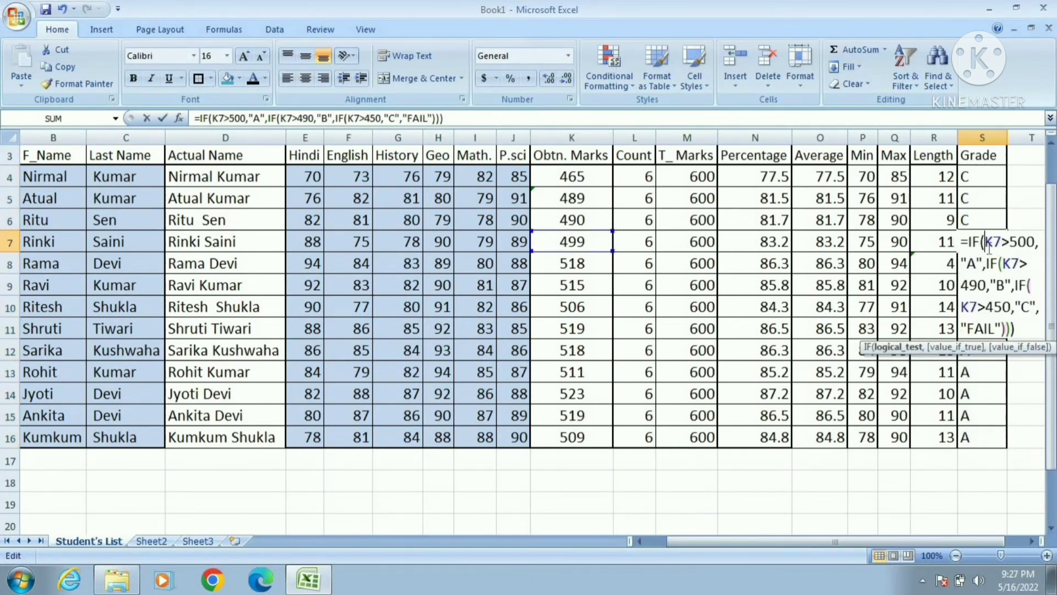
{"action": "left_click", "coordinate": [989, 288]}
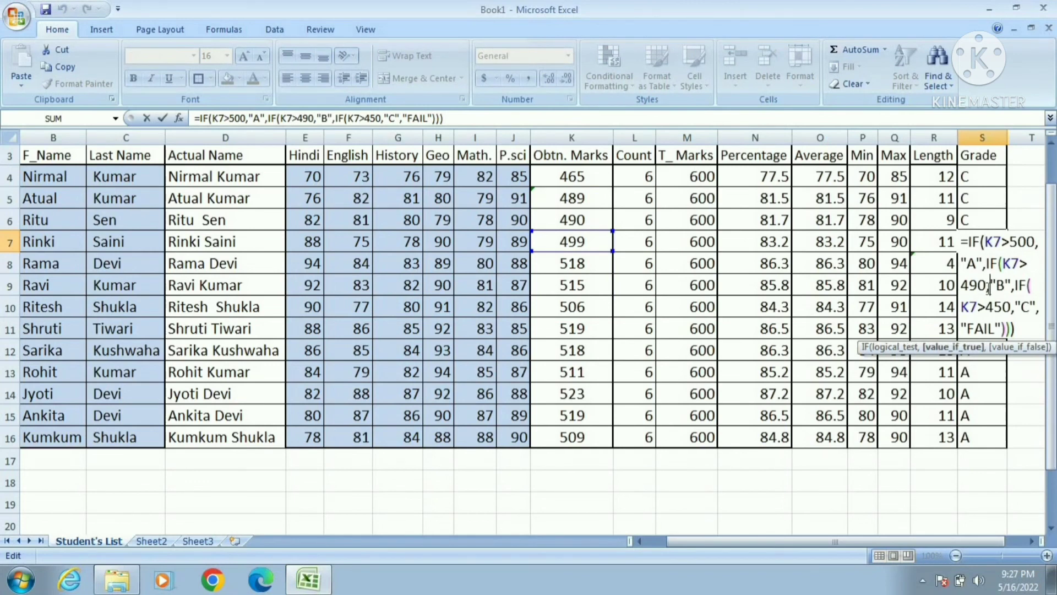
{"action": "left_click_drag", "start_coordinate": [989, 286], "coordinate": [960, 285]}
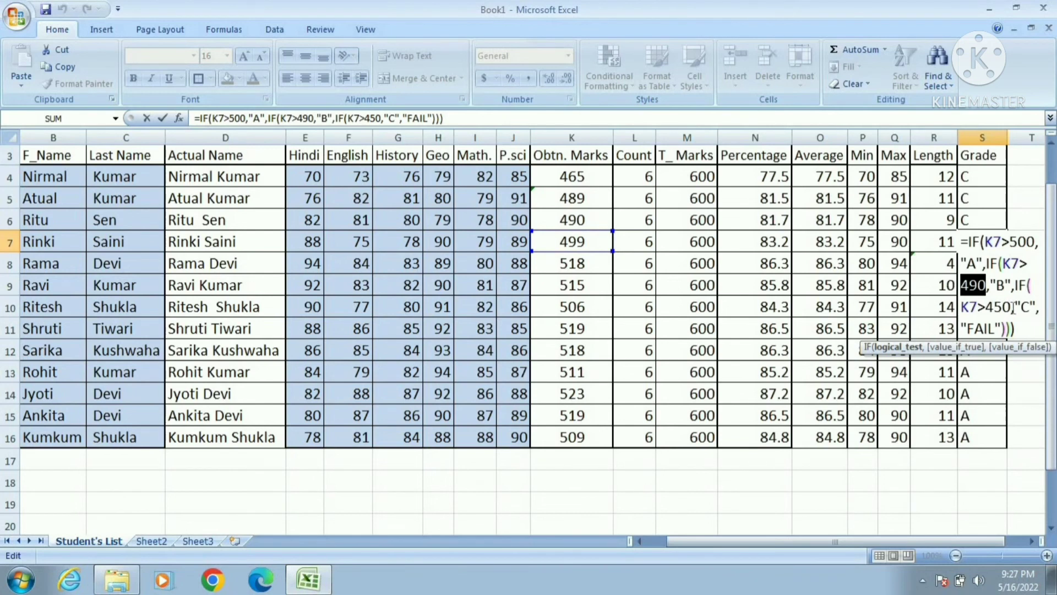
{"action": "left_click_drag", "start_coordinate": [1013, 308], "coordinate": [986, 307]}
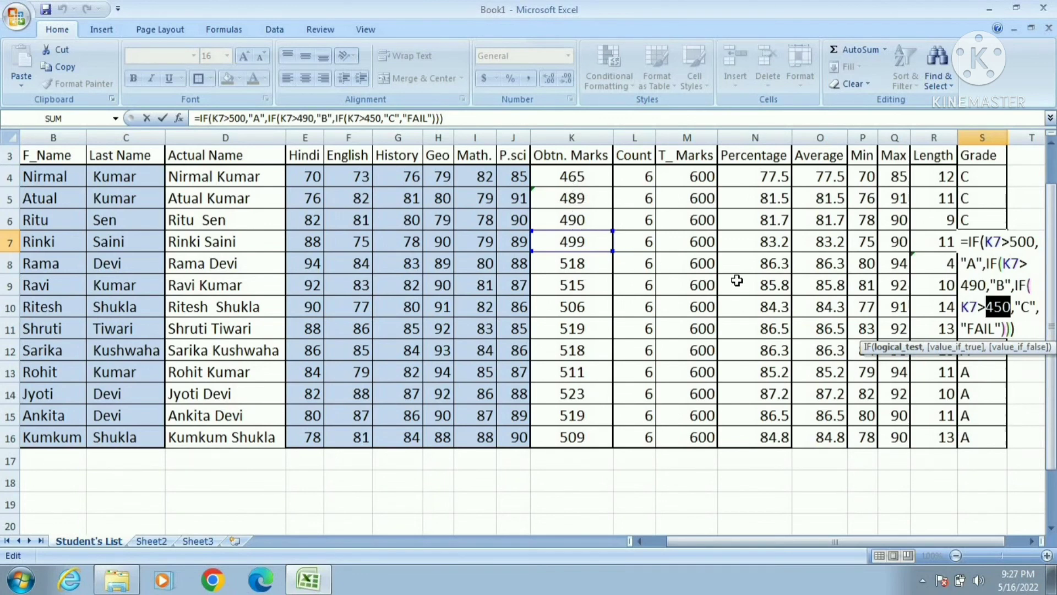
{"action": "key", "text": "Return"}
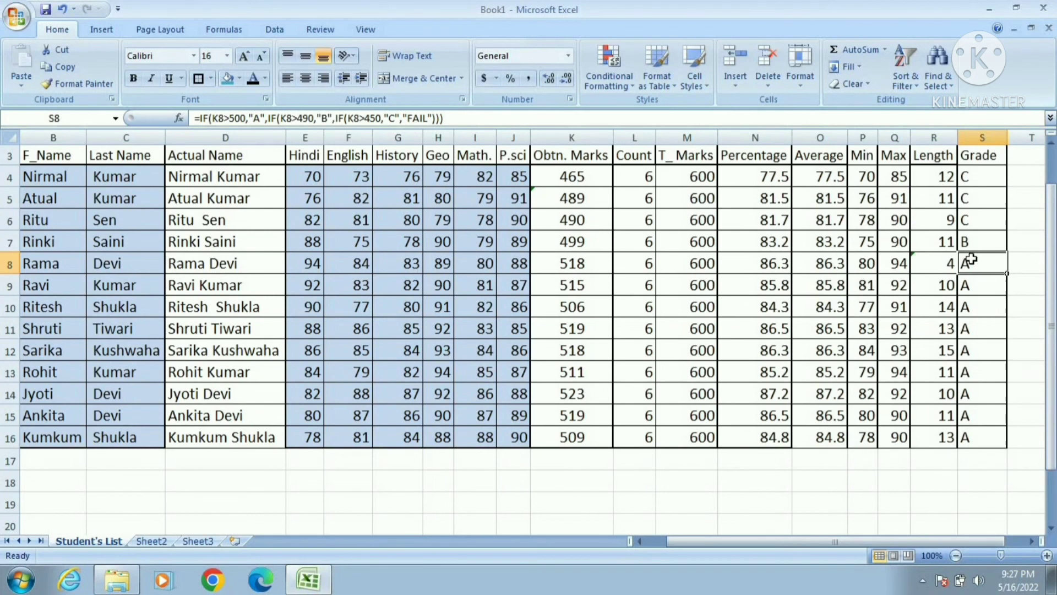
Review the first student's grade formula in S4 and overwrite the obtained marks in K4 with 459
{"action": "left_click", "coordinate": [577, 175]}
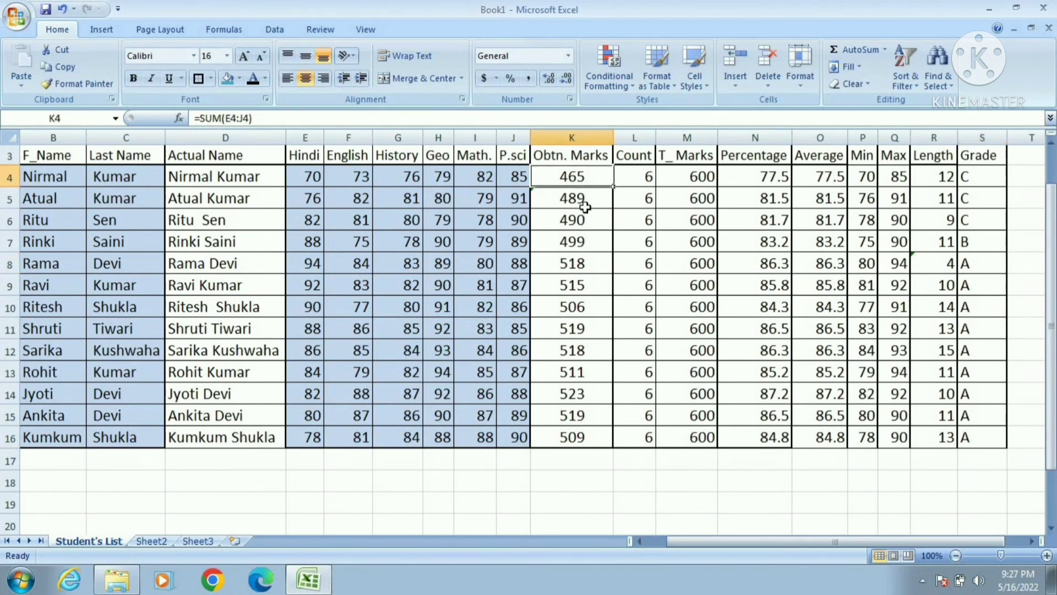
{"action": "double_click", "coordinate": [976, 176]}
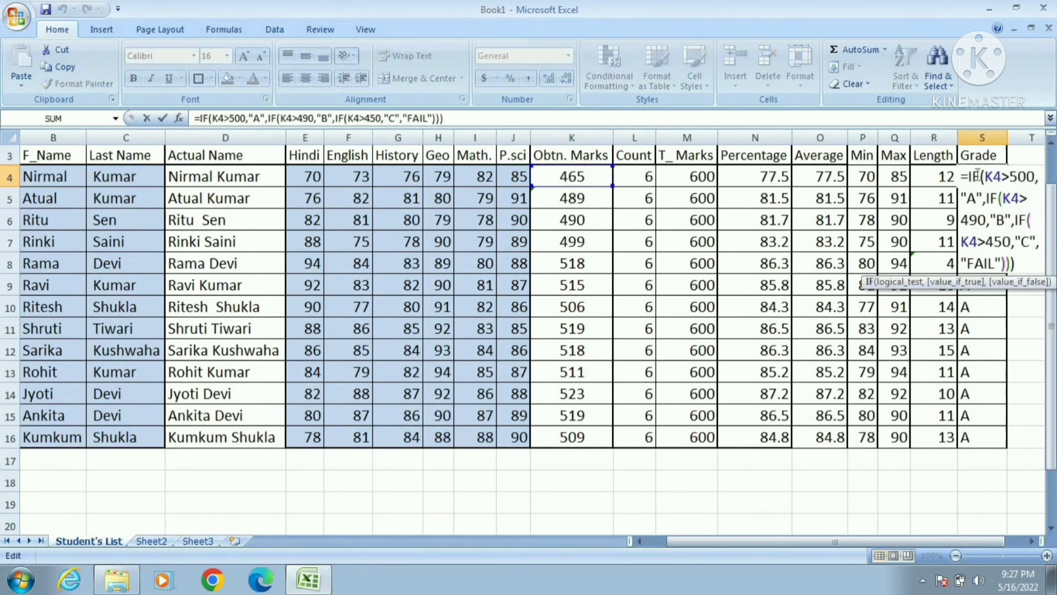
{"action": "left_click", "coordinate": [554, 176]}
{"action": "type", "text": "459"}
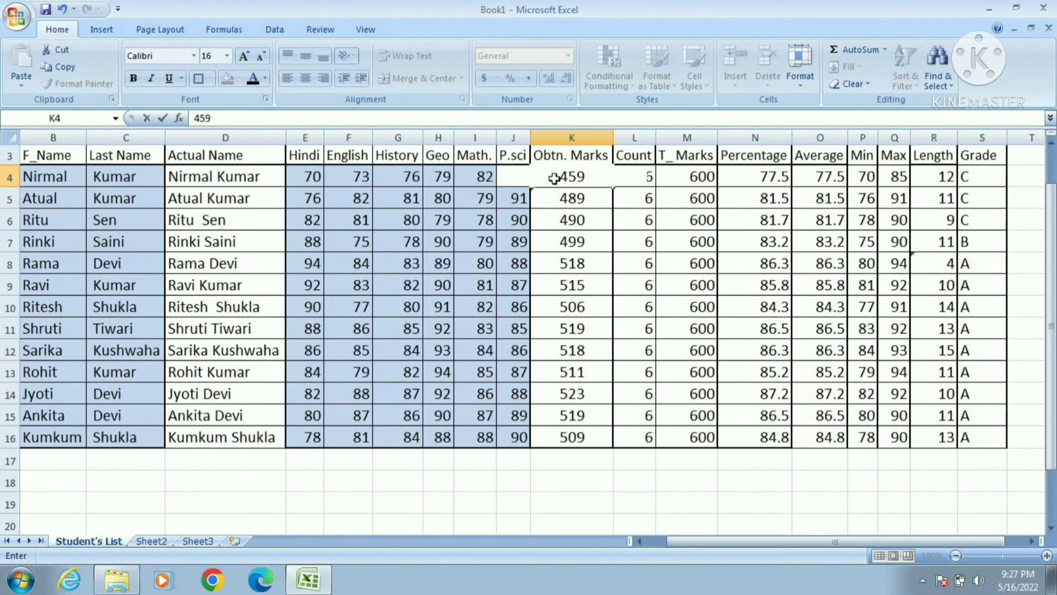
{"action": "key", "text": "Return"}
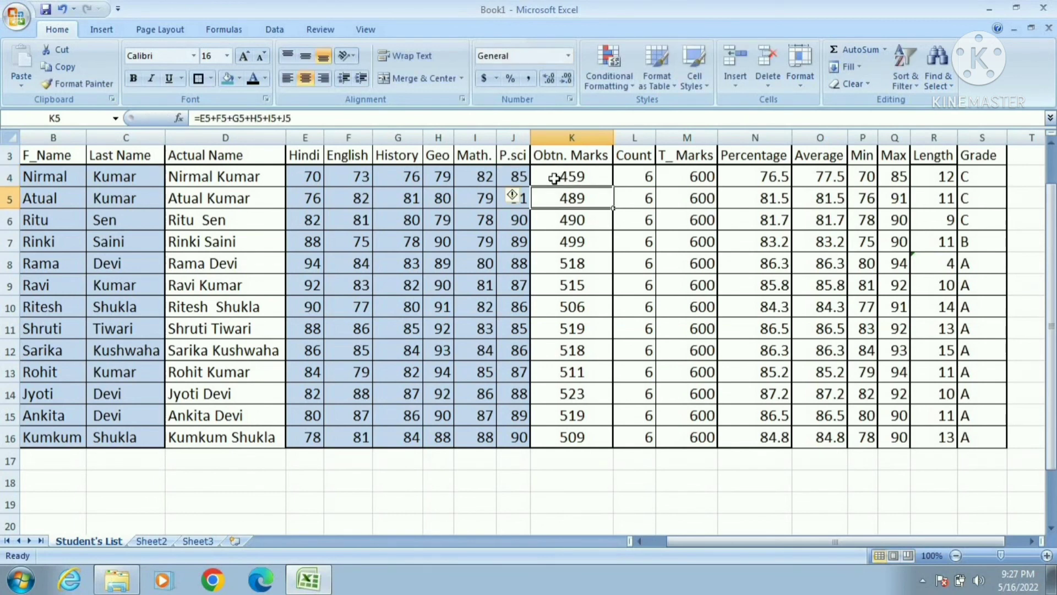
Set the first student's obtained marks in K4 to 449 to test the FAIL condition
{"action": "left_click", "coordinate": [581, 175]}
{"action": "type", "text": "449"}
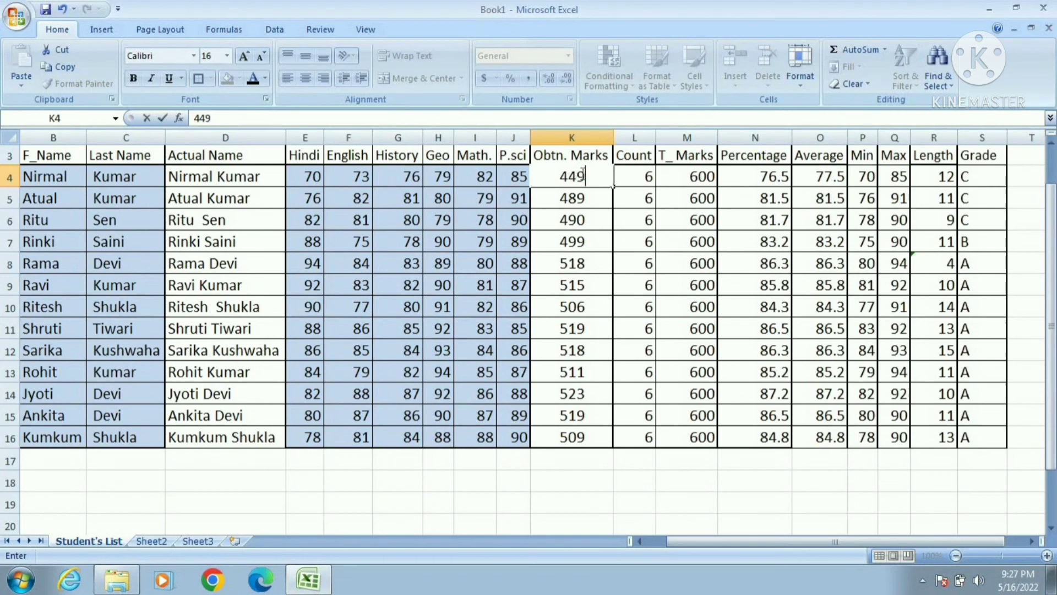
{"action": "key", "text": "Return"}
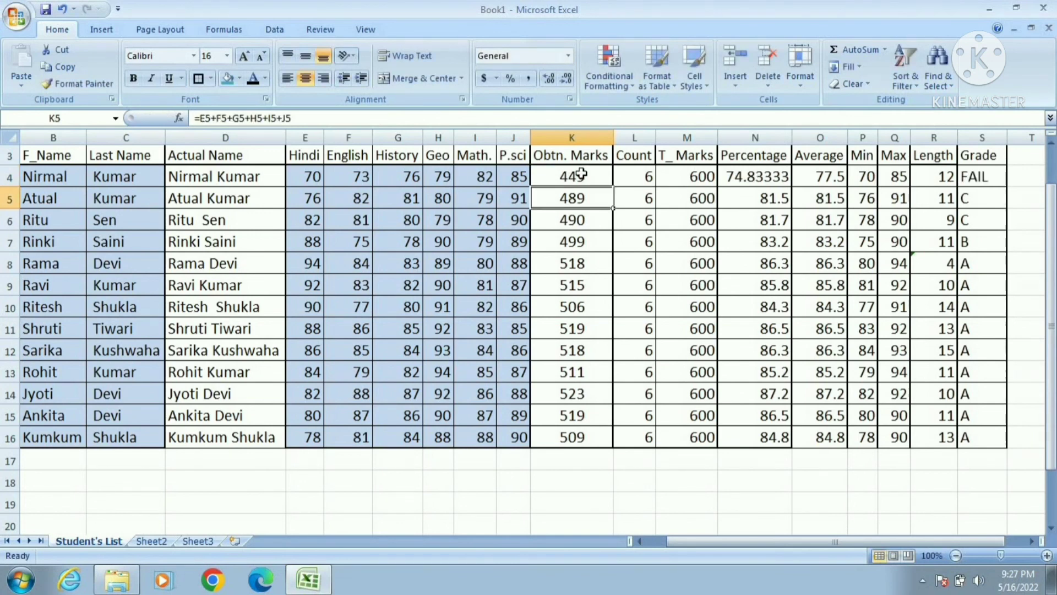
Examine the grade formulas down the Grade column from S4 to S15
{"action": "left_click", "coordinate": [980, 177]}
{"action": "left_click", "coordinate": [979, 220]}
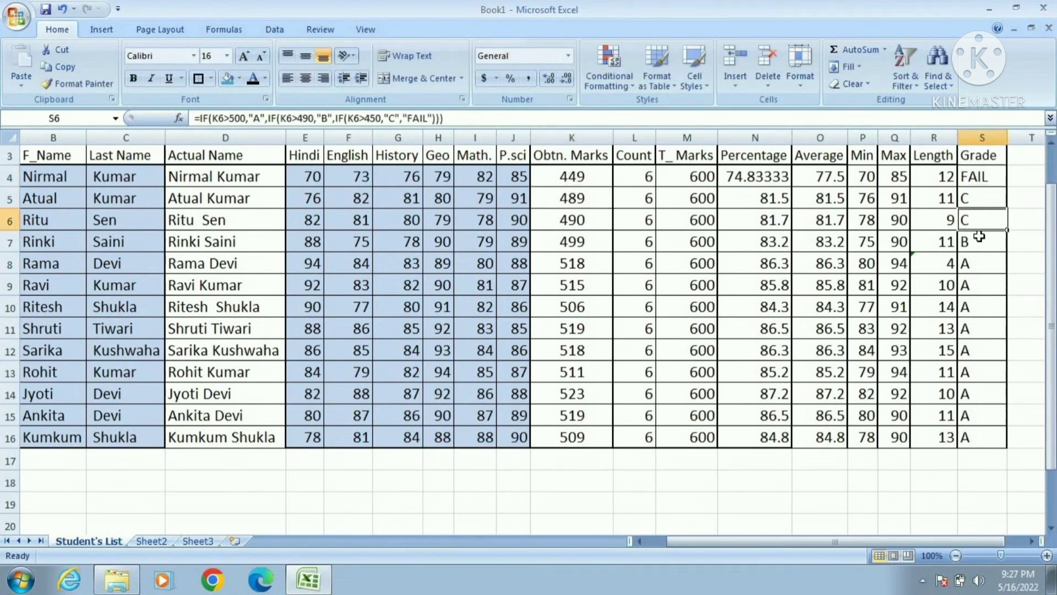
{"action": "left_click", "coordinate": [973, 263]}
{"action": "left_click", "coordinate": [969, 307]}
{"action": "left_click", "coordinate": [970, 370]}
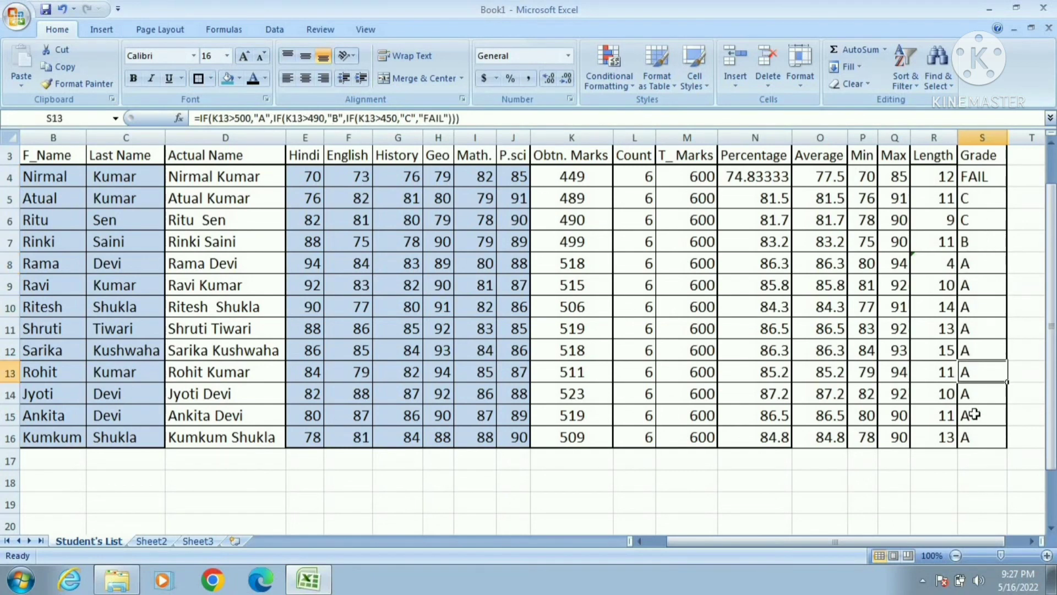
{"action": "left_click", "coordinate": [977, 417]}
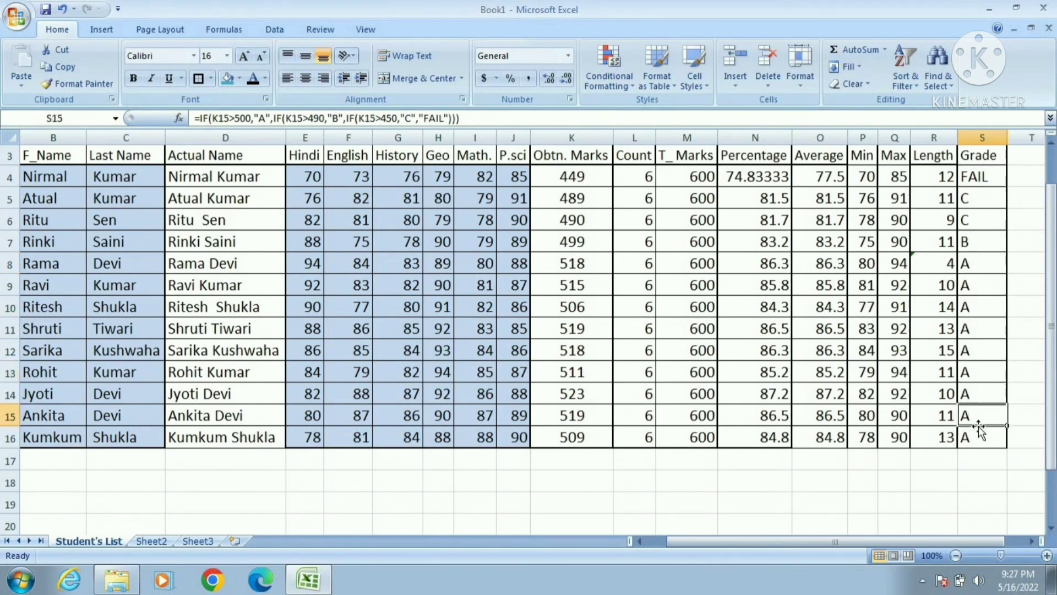
Select the entire grade formula in S4 and replace it with a reference to cell F18
{"action": "left_click", "coordinate": [975, 177]}
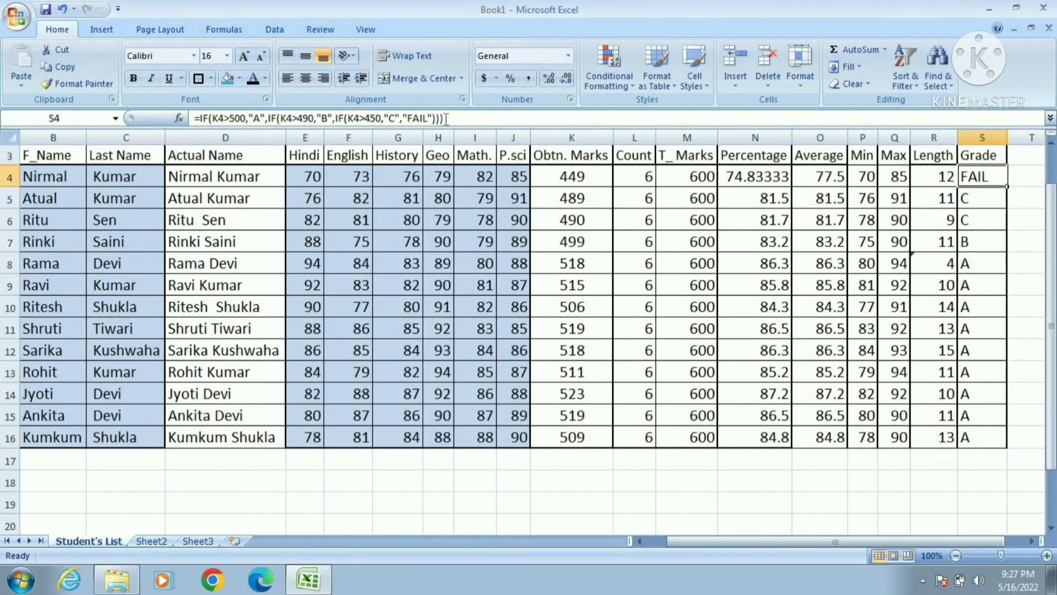
{"action": "left_click_drag", "start_coordinate": [445, 118], "coordinate": [190, 117]}
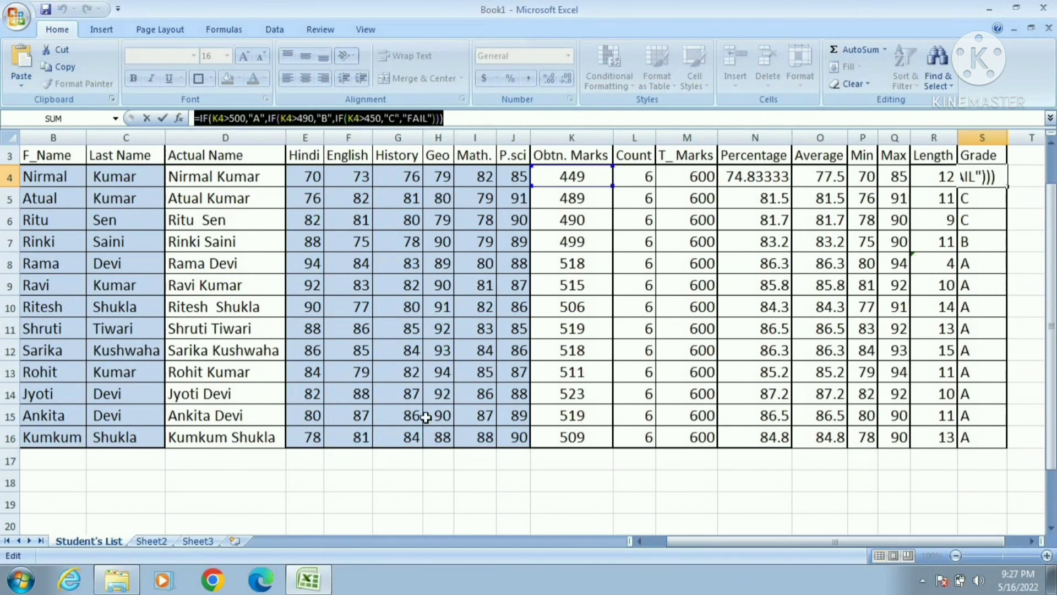
{"action": "type", "text": "="}
{"action": "left_click", "coordinate": [350, 486]}
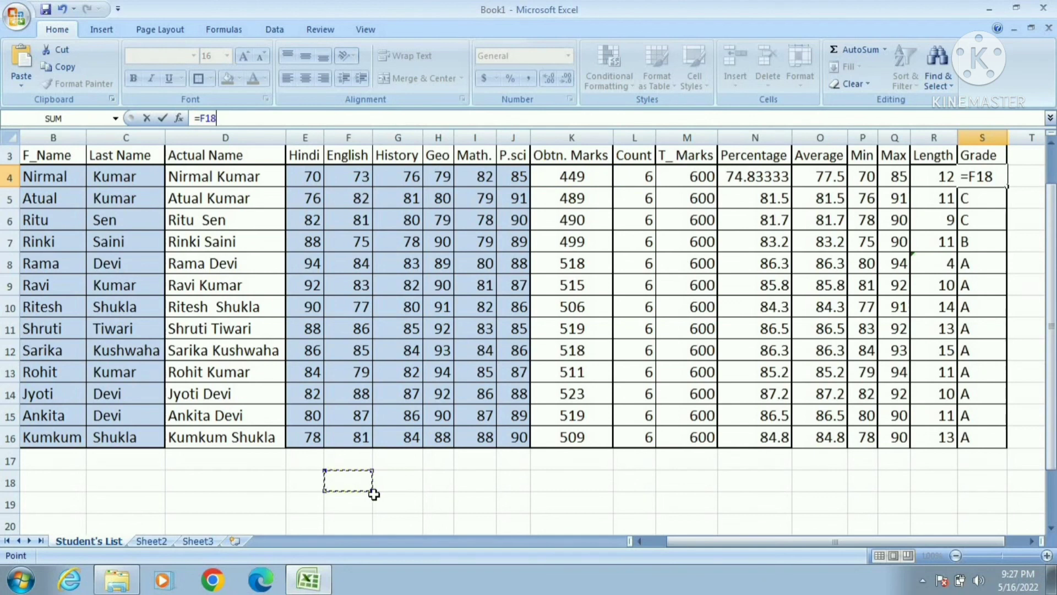